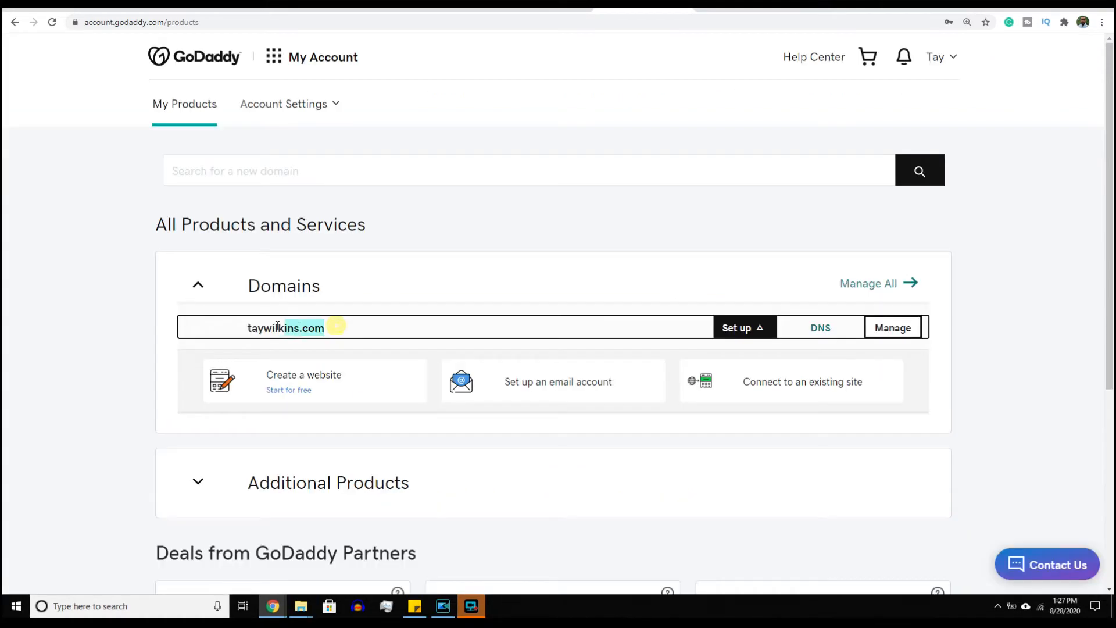
- Highlight the domain and its ns5.wixdns.net Wix nameserver, then start typing the domain search phrase
drag(288, 330, 235, 343)
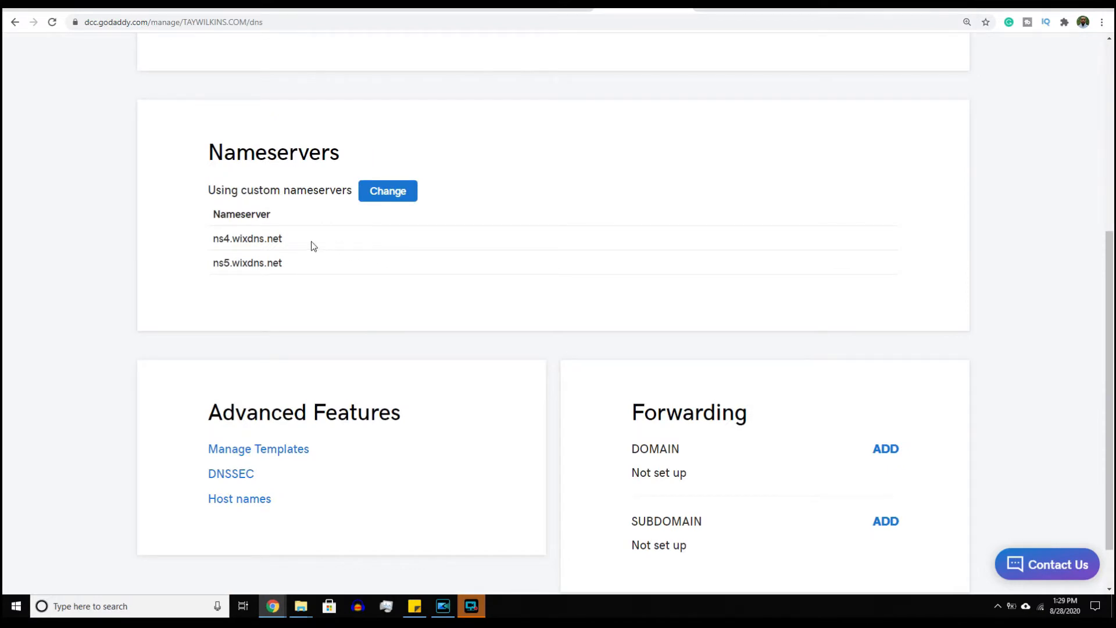
mouse_move(311, 241)
mouse_down()
mouse_move(264, 254)
mouse_move(294, 252)
mouse_up()
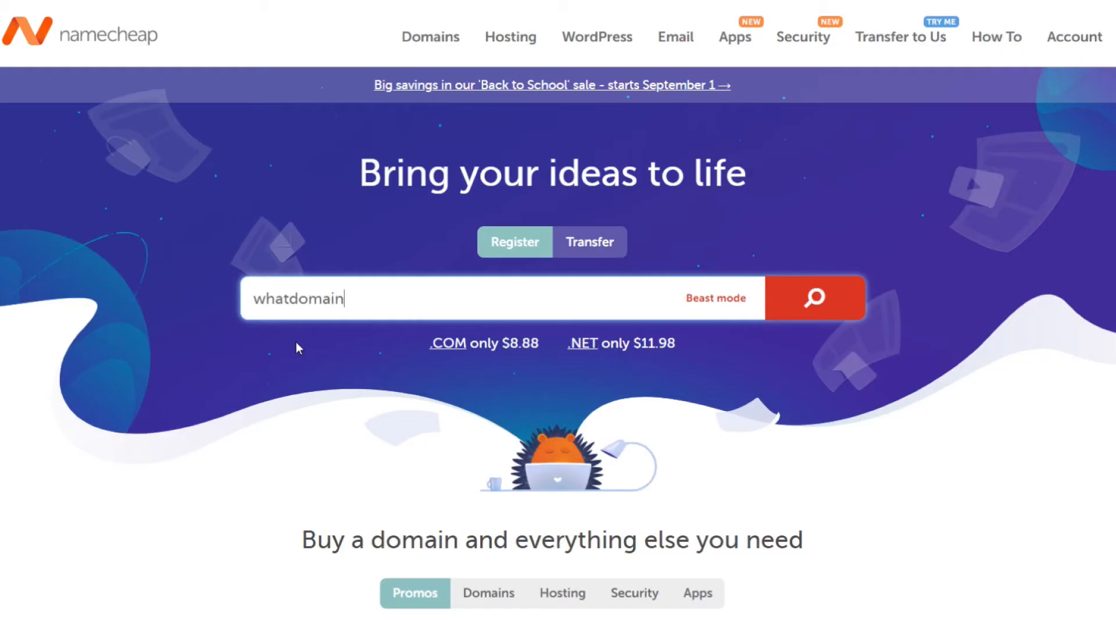
text(nameshouldi)
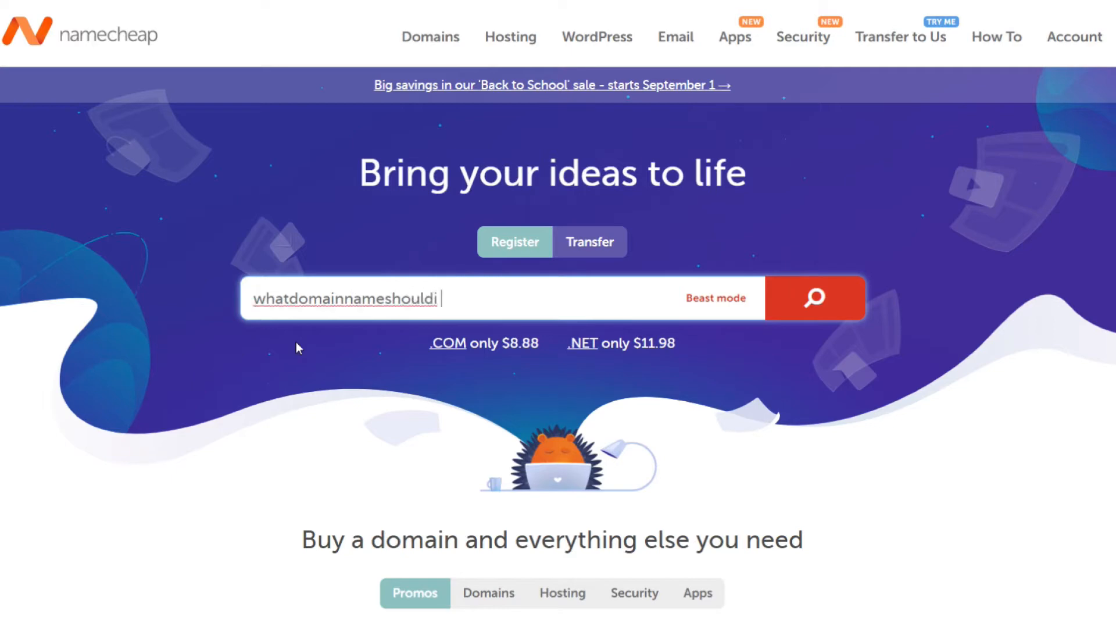
- Finish the search phrase as 'whatdomainnameshouldichoose?', correcting the typos along the way
key(BackSpace)
text(chood)
key(BackSpace)
text(se?)
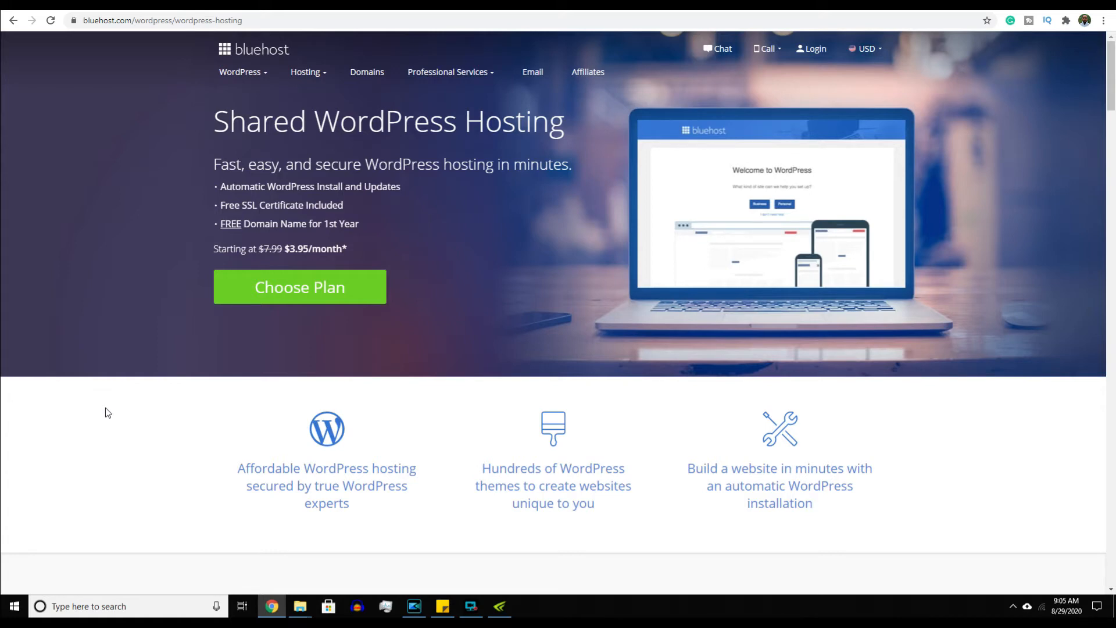
- Scroll to Bluehost's Basic, Plus and Choice Plus plan cards, then go to SiteGround's page
scroll(106, 409, down, 6)
scroll(105, 412, down, 3)
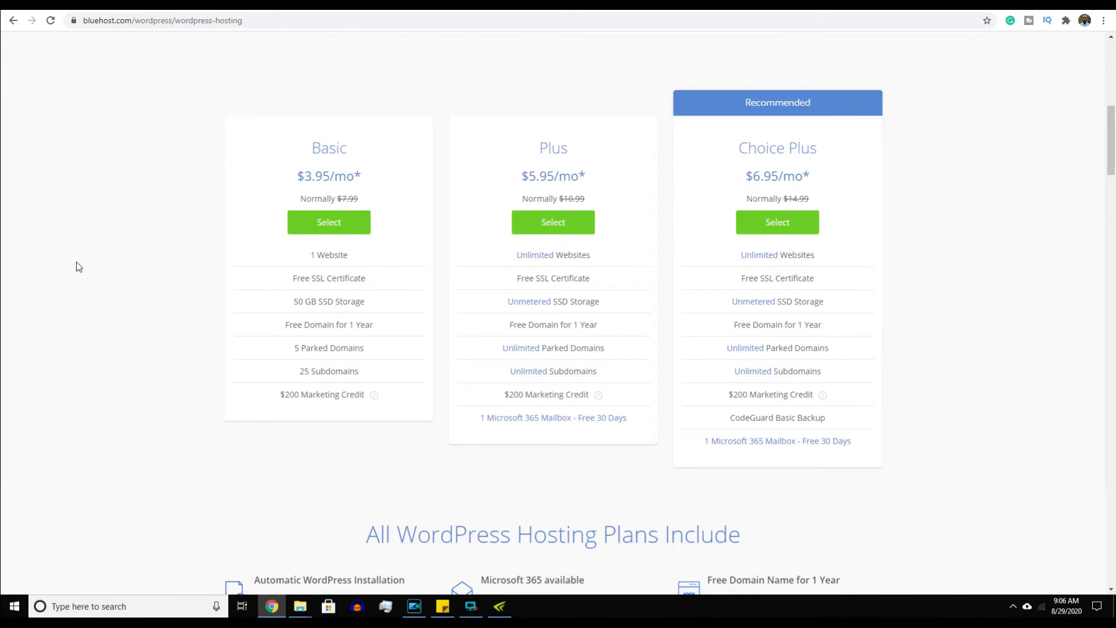
click(162, 4)
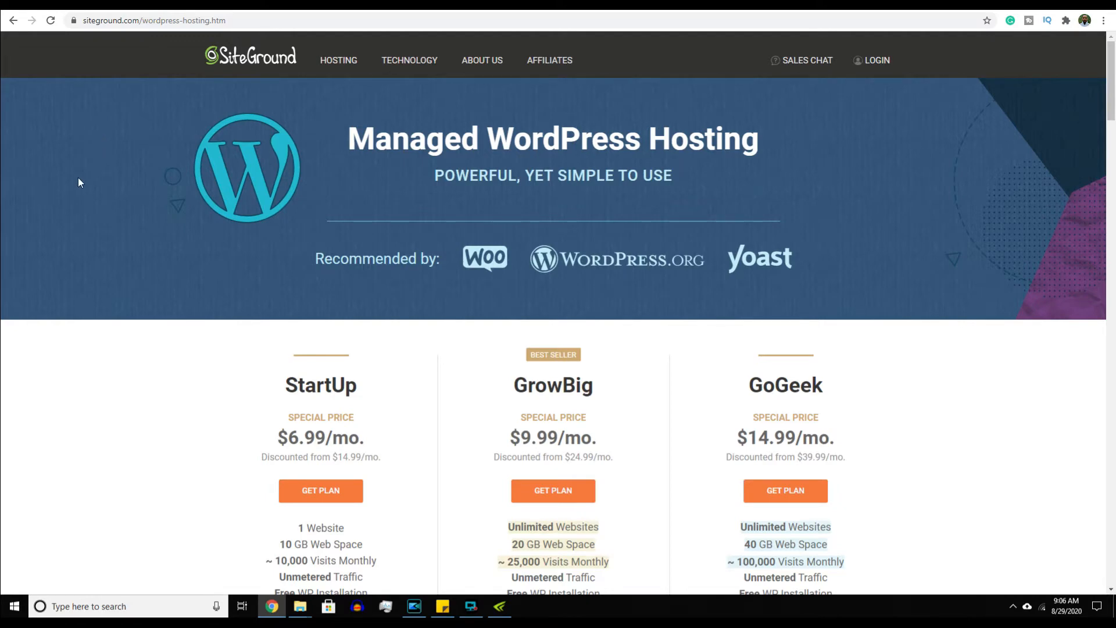
- Highlight StartUp's Unmetered Traffic and Unlimited Databases on SiteGround's plans, then go to NOW Lifestyle
scroll(78, 179, down, 3)
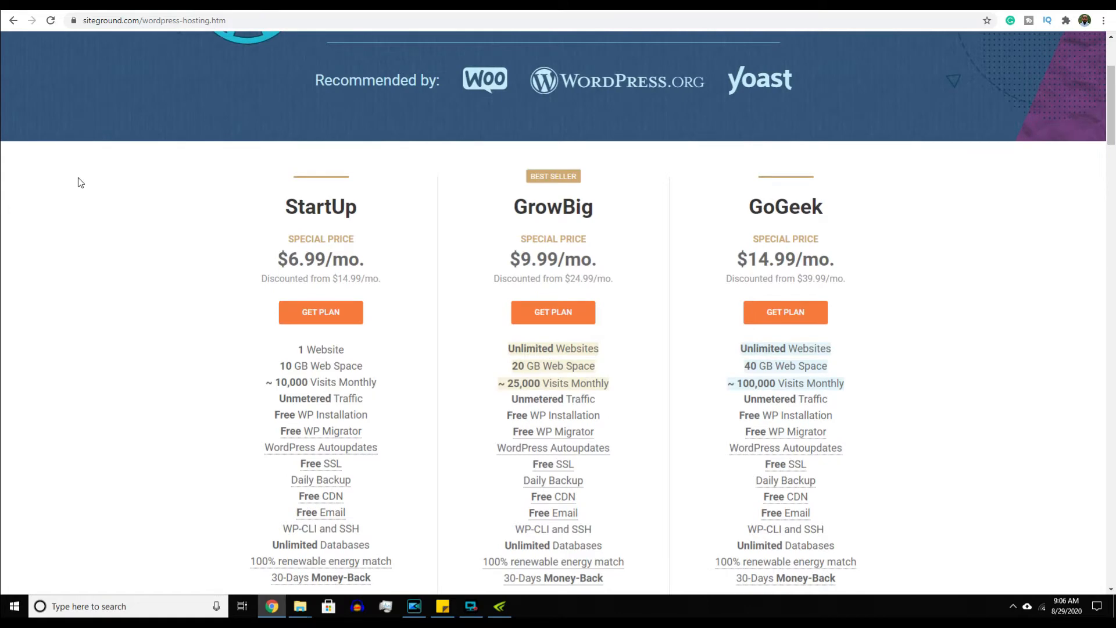
scroll(81, 183, down, 2)
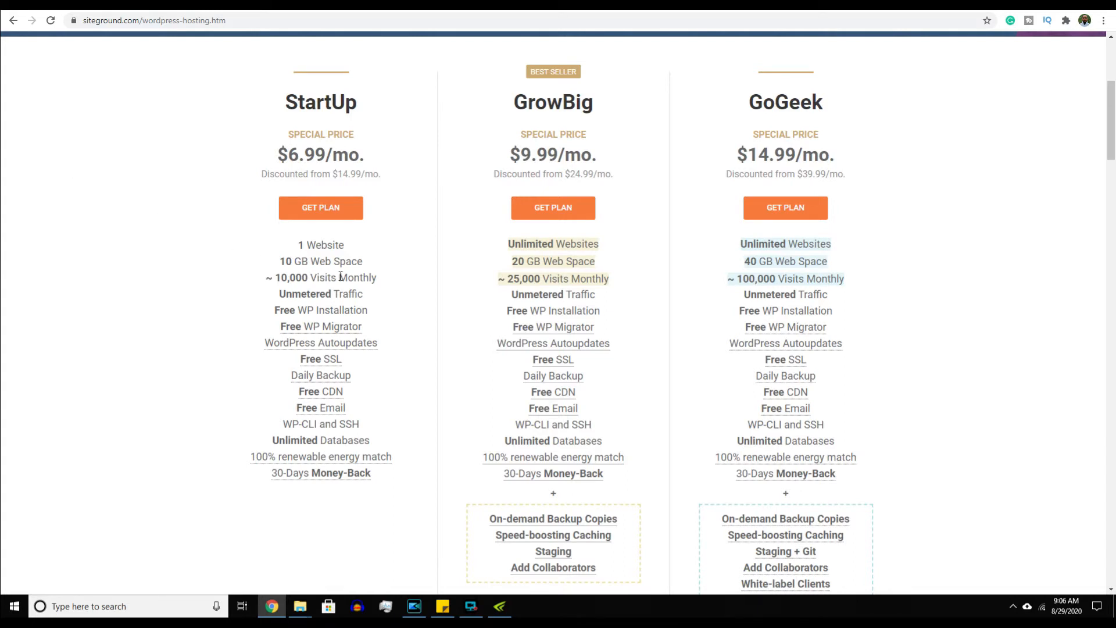
drag(371, 291, 277, 299)
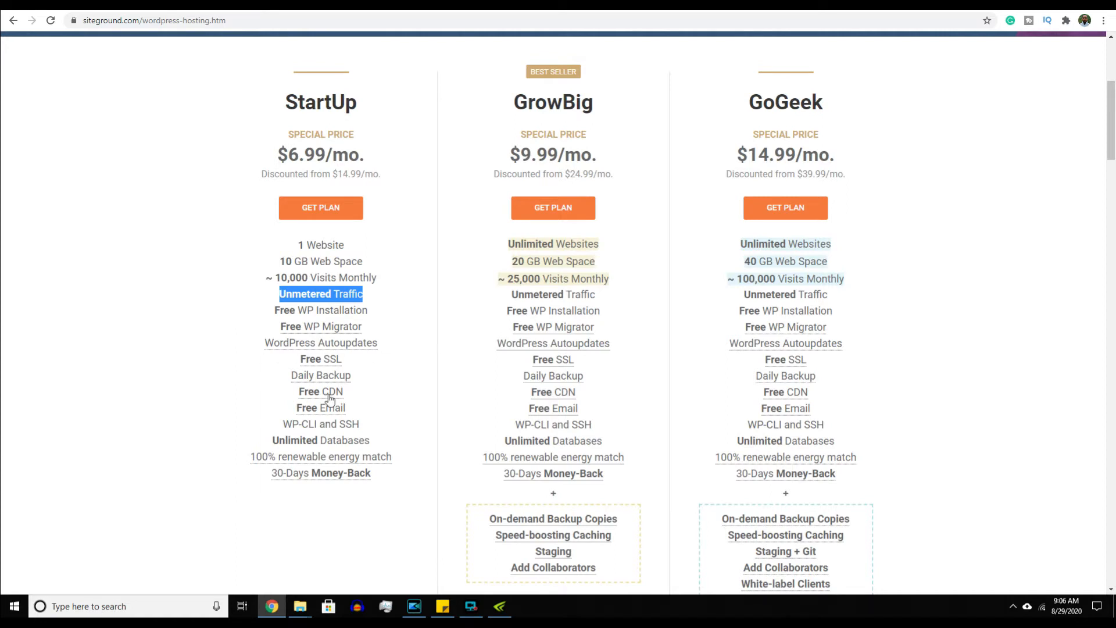
drag(375, 437, 274, 440)
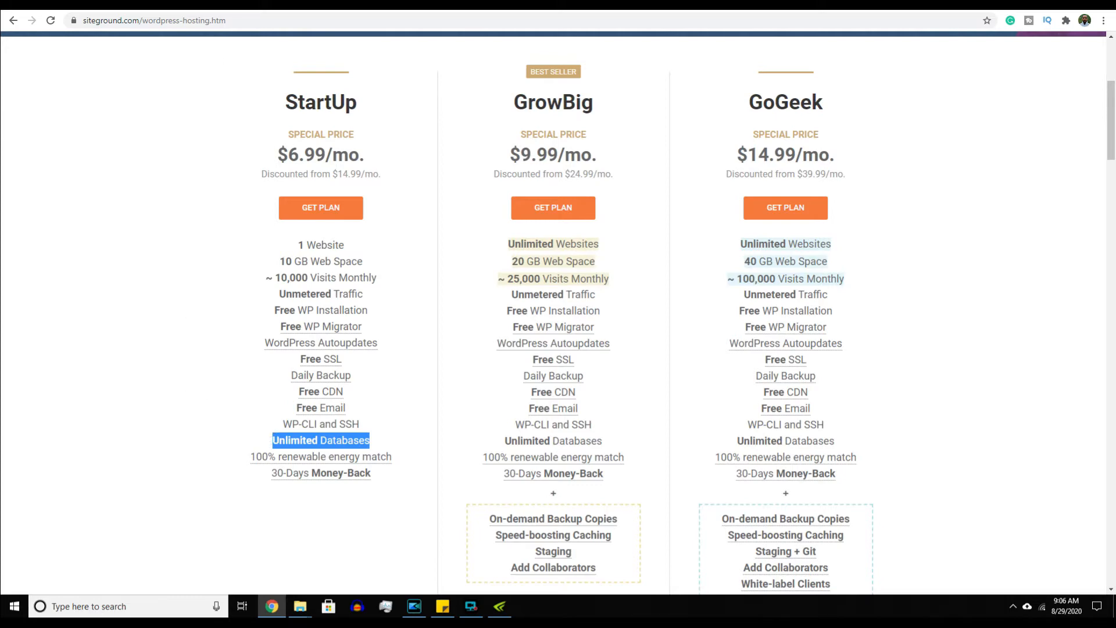
click(245, 5)
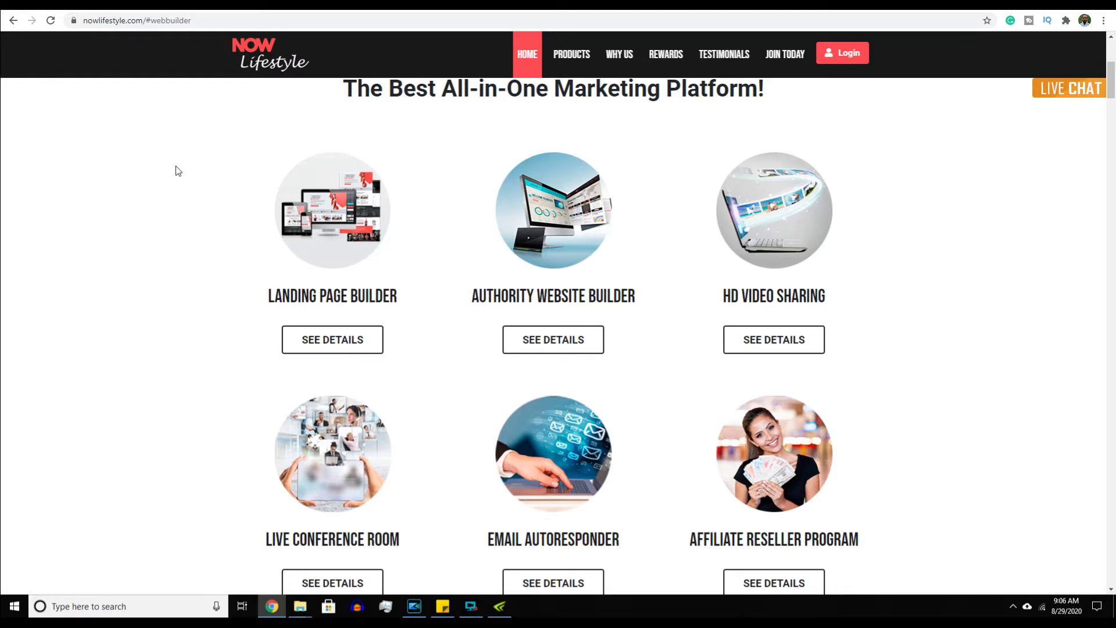
- Scroll to the Gold $49, Platinum $99 and Enterprise $299 package table, then go to WHM
scroll(178, 171, down, 1)
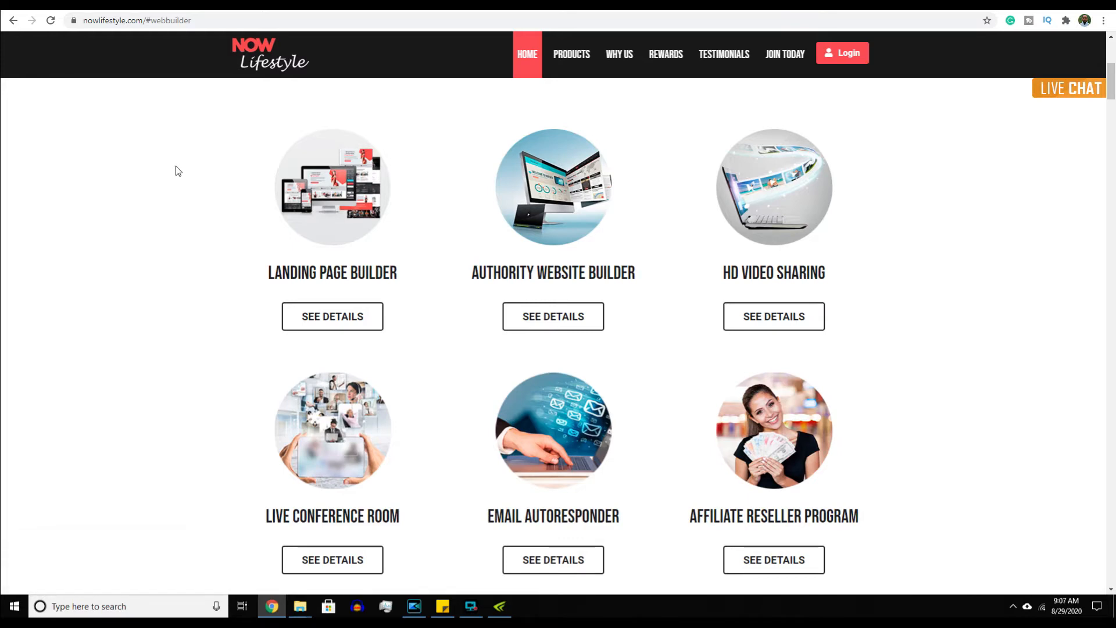
scroll(175, 169, down, 15)
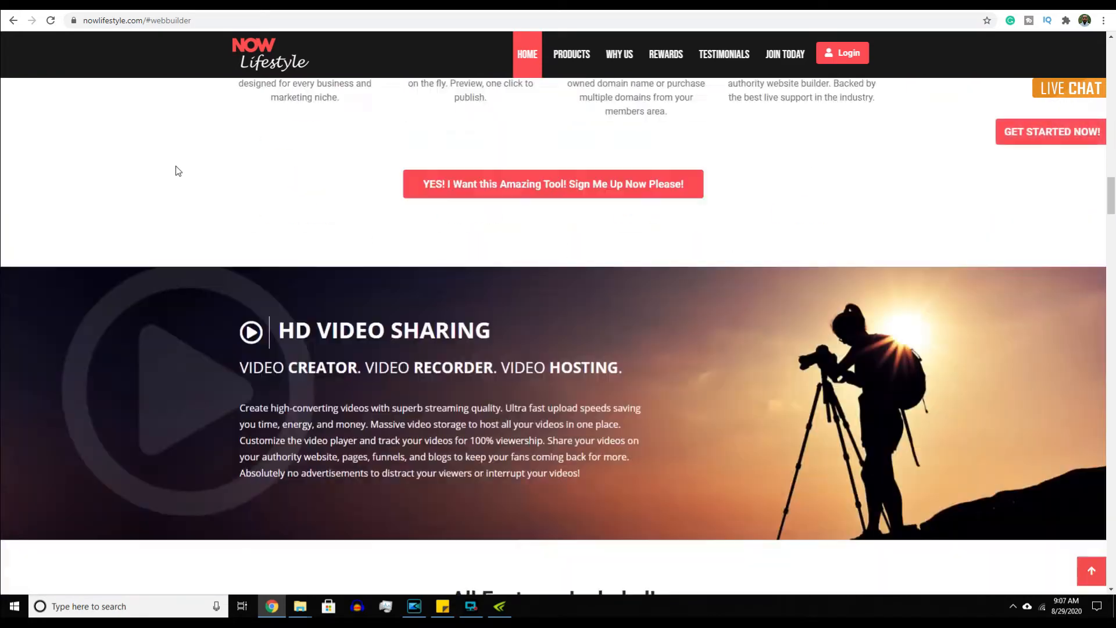
scroll(176, 167, down, 20)
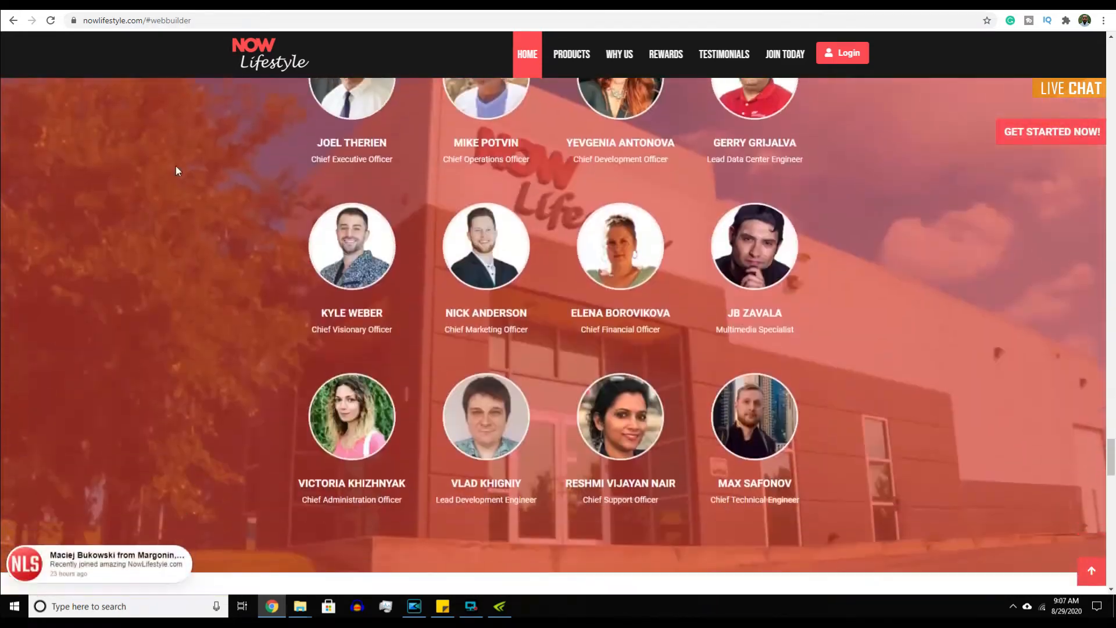
scroll(176, 169, down, 16)
scroll(176, 169, up, 4)
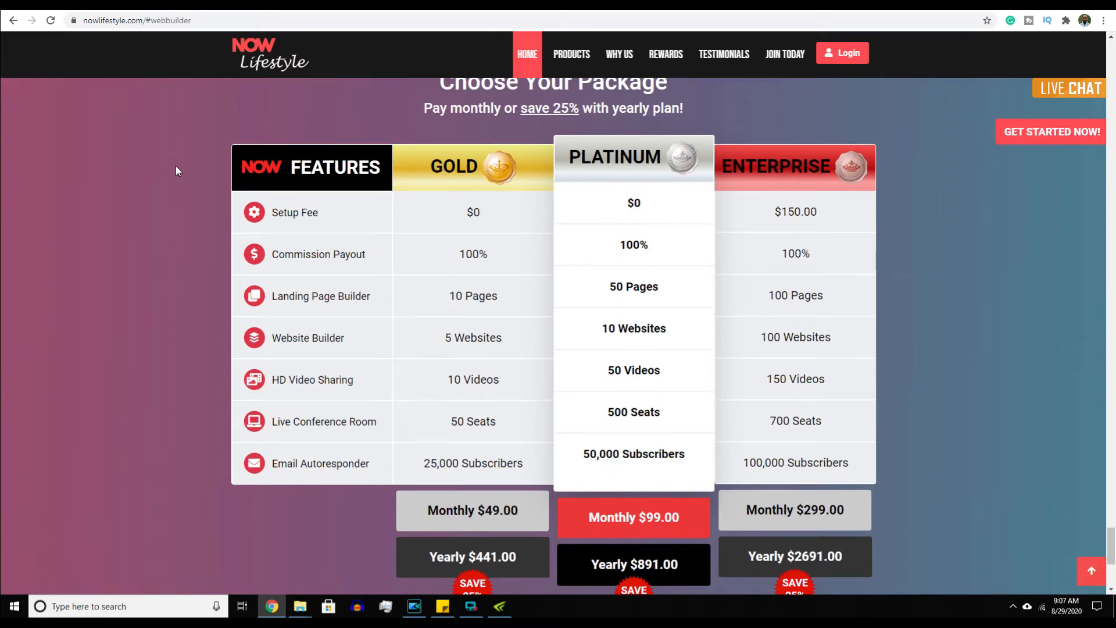
click(345, 7)
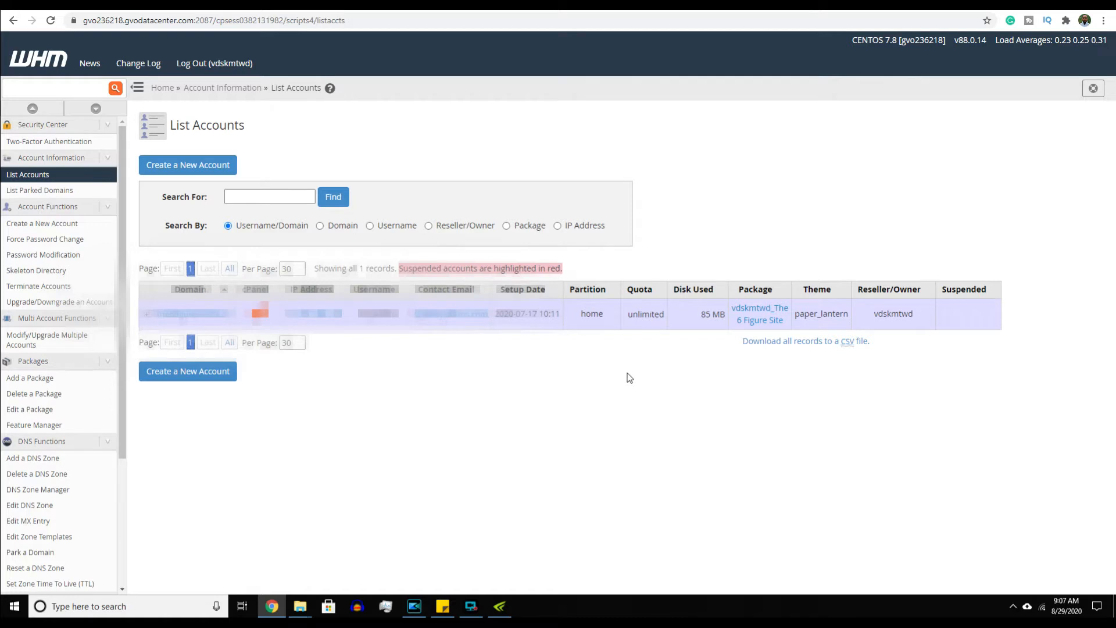
- Open the account's package and highlight its unlimited monthly bandwidth and disk quota
click(759, 324)
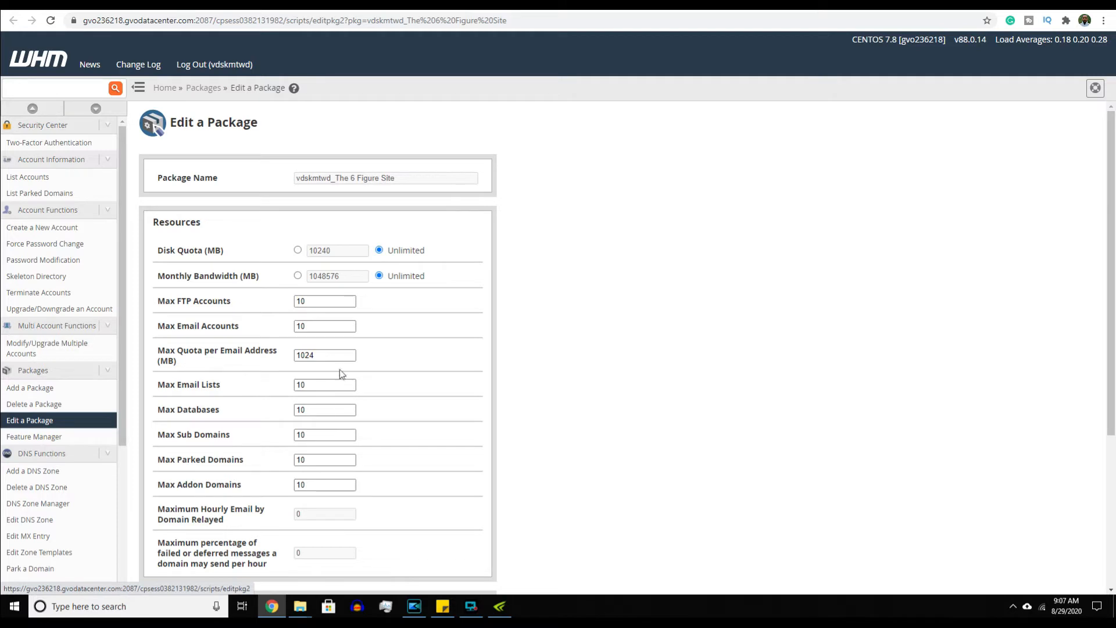
drag(438, 278, 382, 276)
click(430, 248)
drag(402, 250, 396, 250)
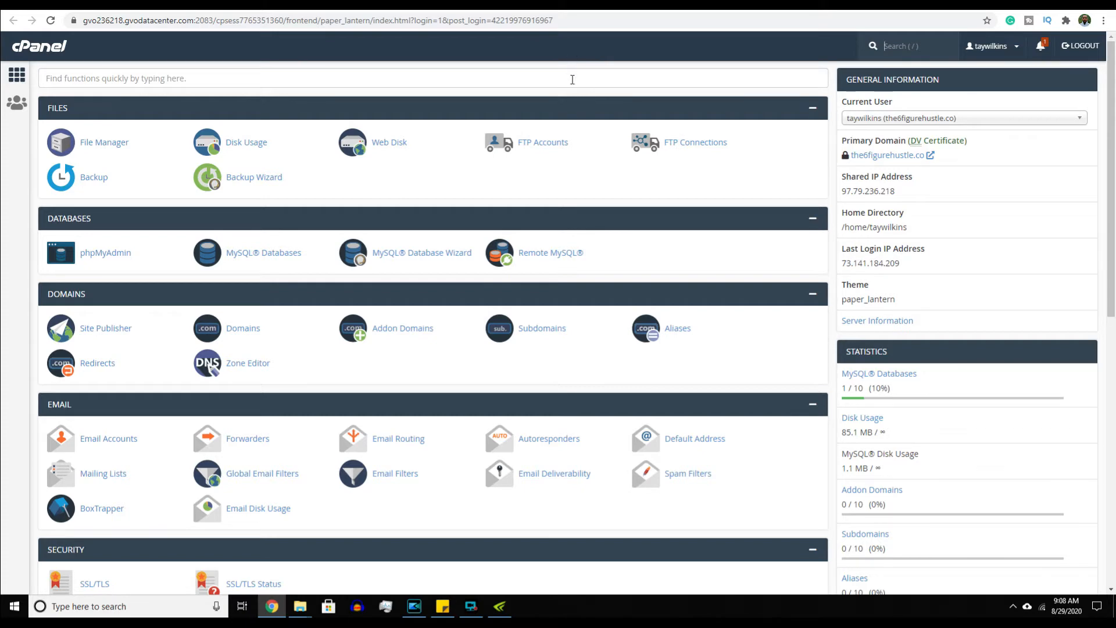
- Scroll down to Softaculous Apps Installer and open its WordPress script page
scroll(572, 80, down, 1)
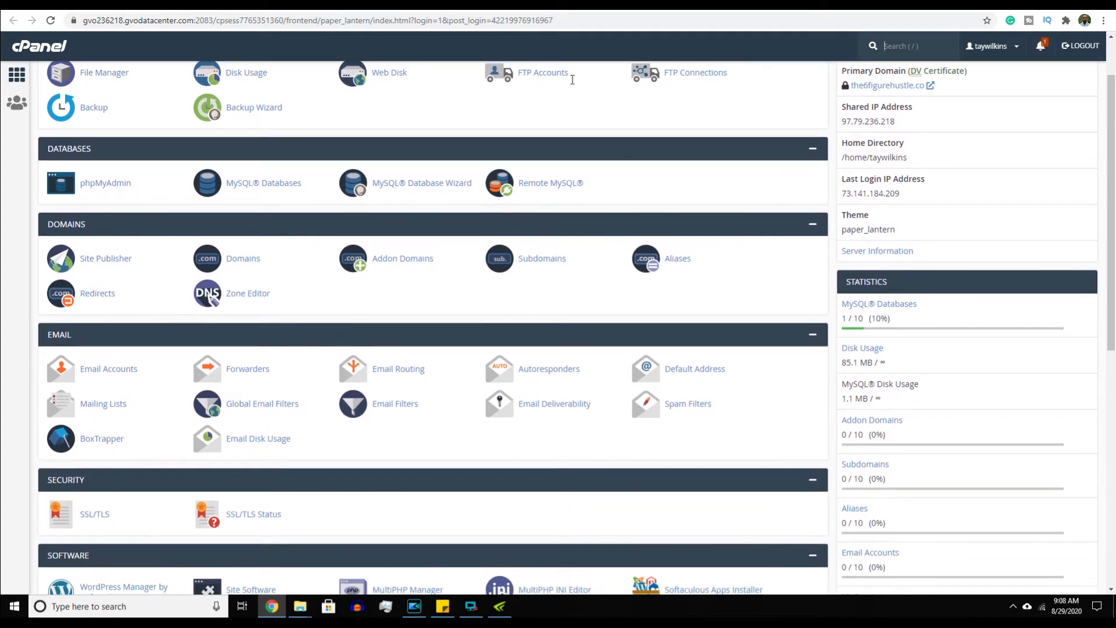
scroll(572, 85, down, 4)
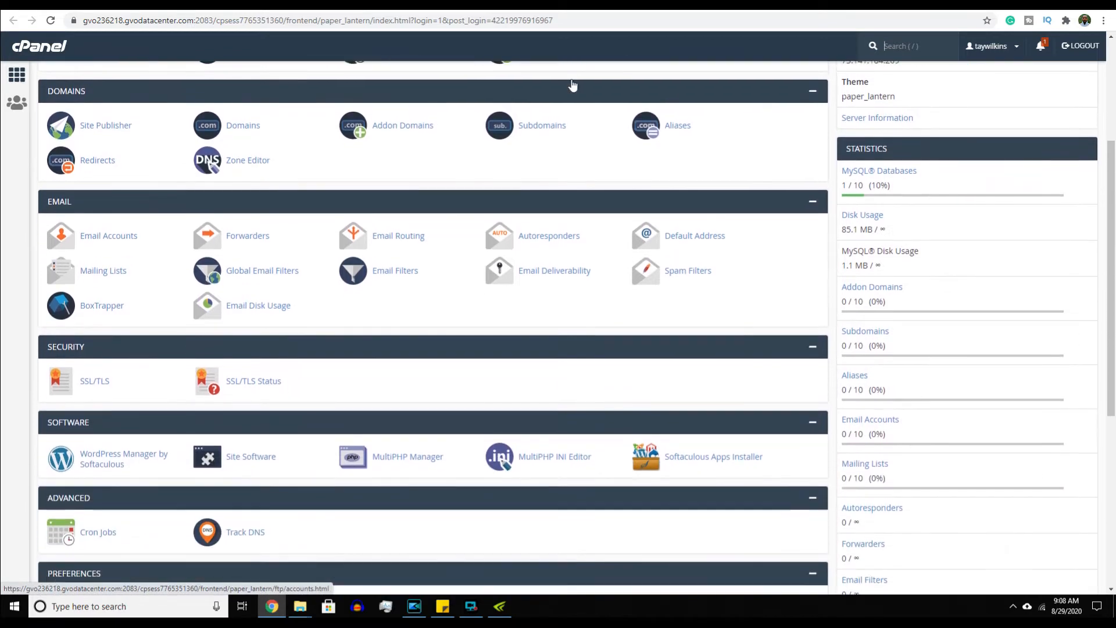
scroll(572, 85, down, 3)
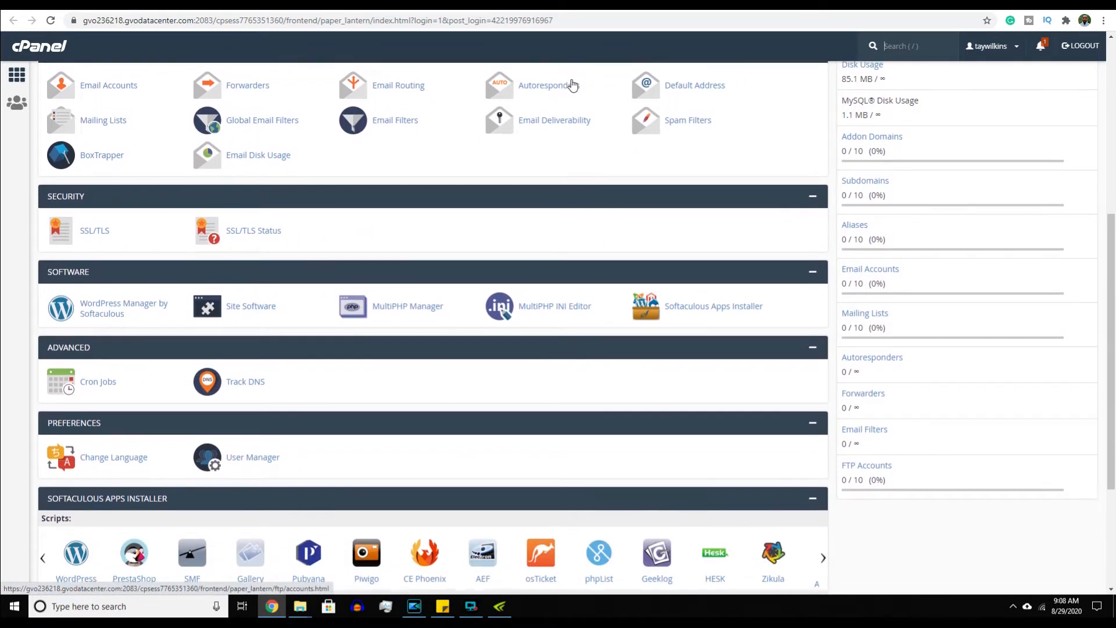
scroll(573, 86, down, 2)
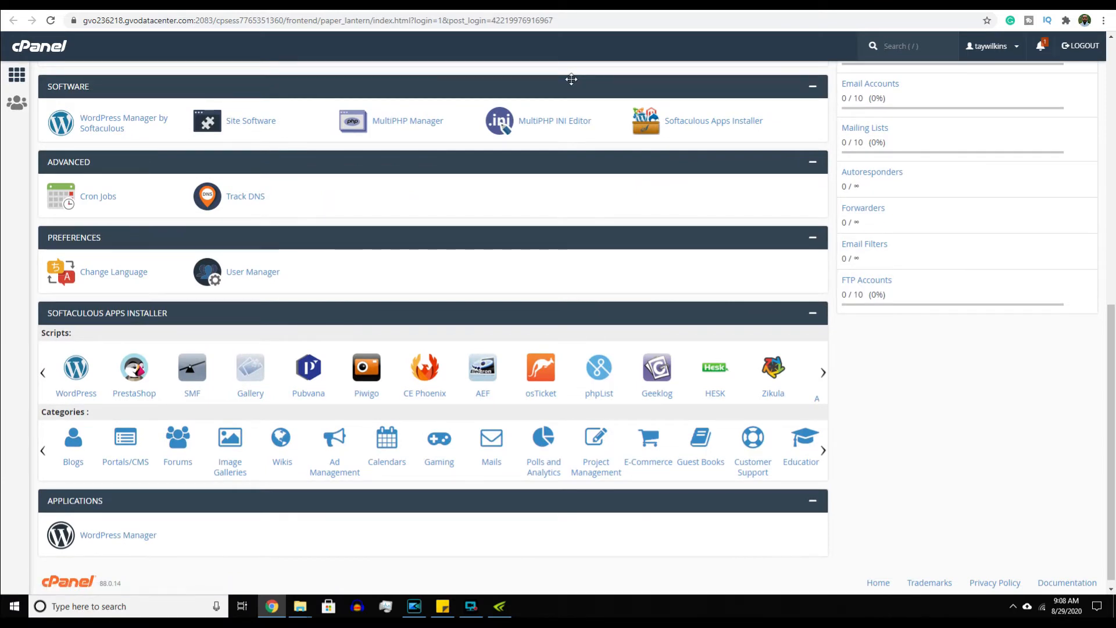
click(79, 374)
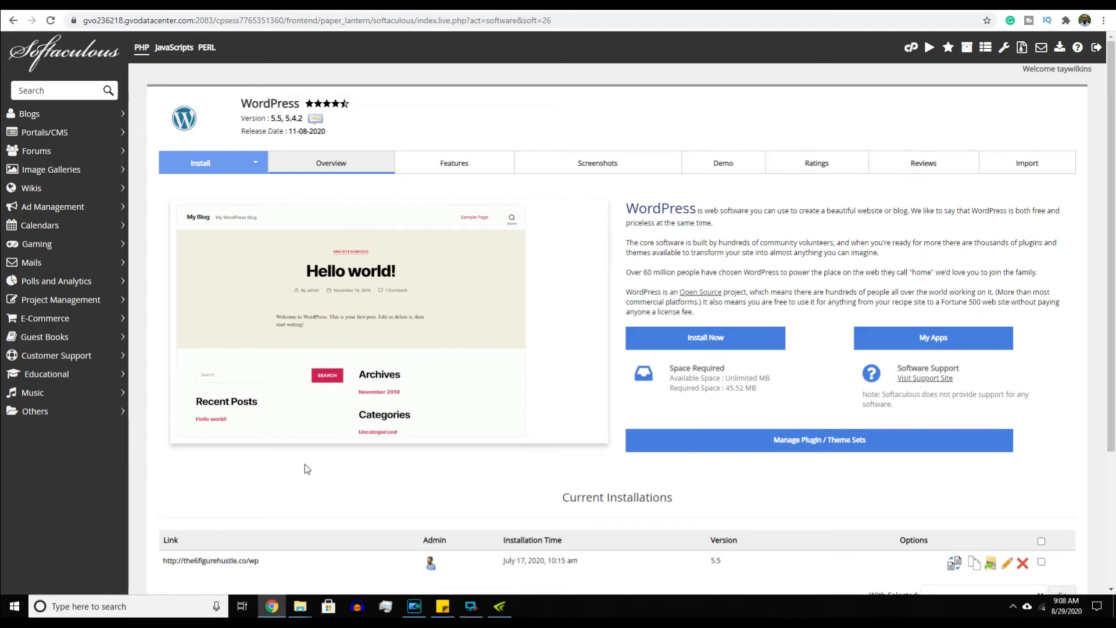
- Open the existing WordPress installation's admin from the Current Installations list
scroll(306, 465, down, 2)
click(433, 428)
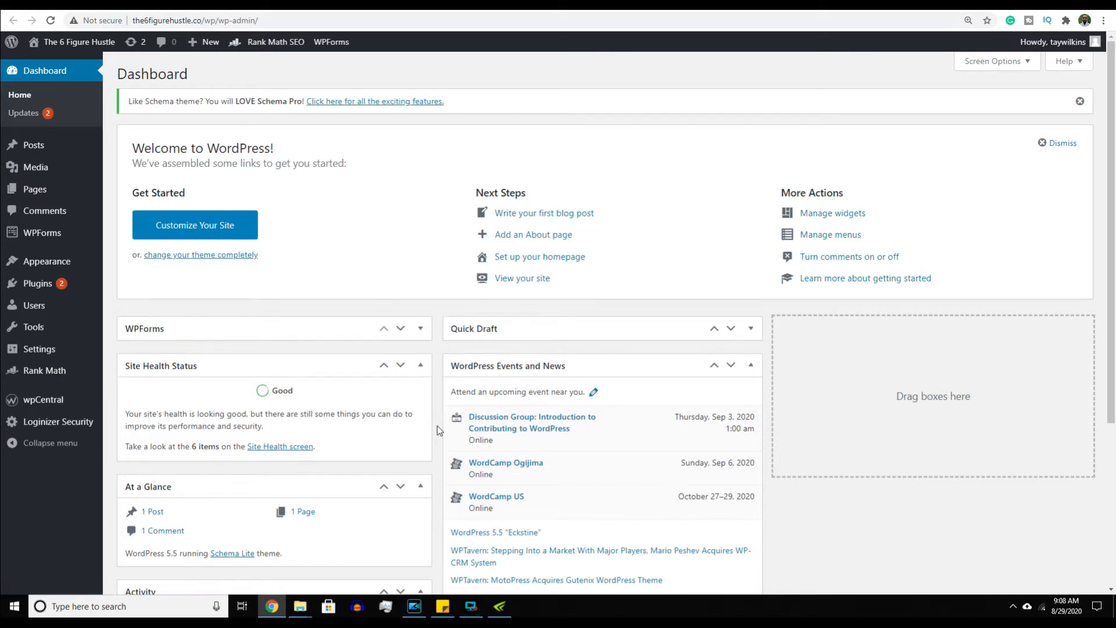
- Scroll through The 6 Figure Hustle site's WordPress admin Dashboard
scroll(437, 426, down, 1)
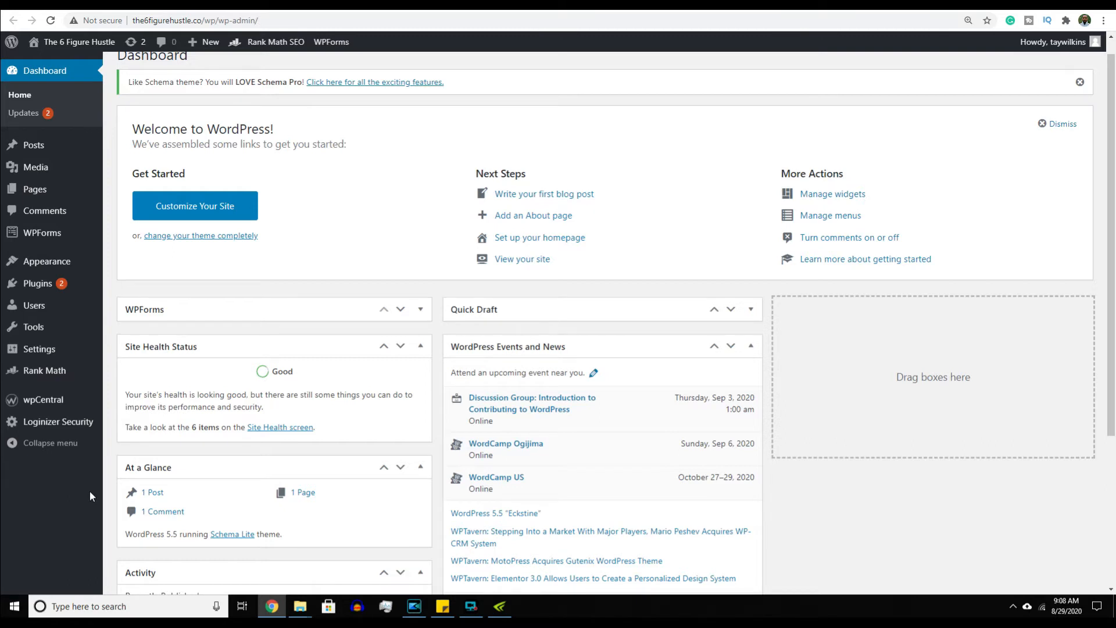
- Point out the Site Title and Tagline fields in General Settings
click(51, 352)
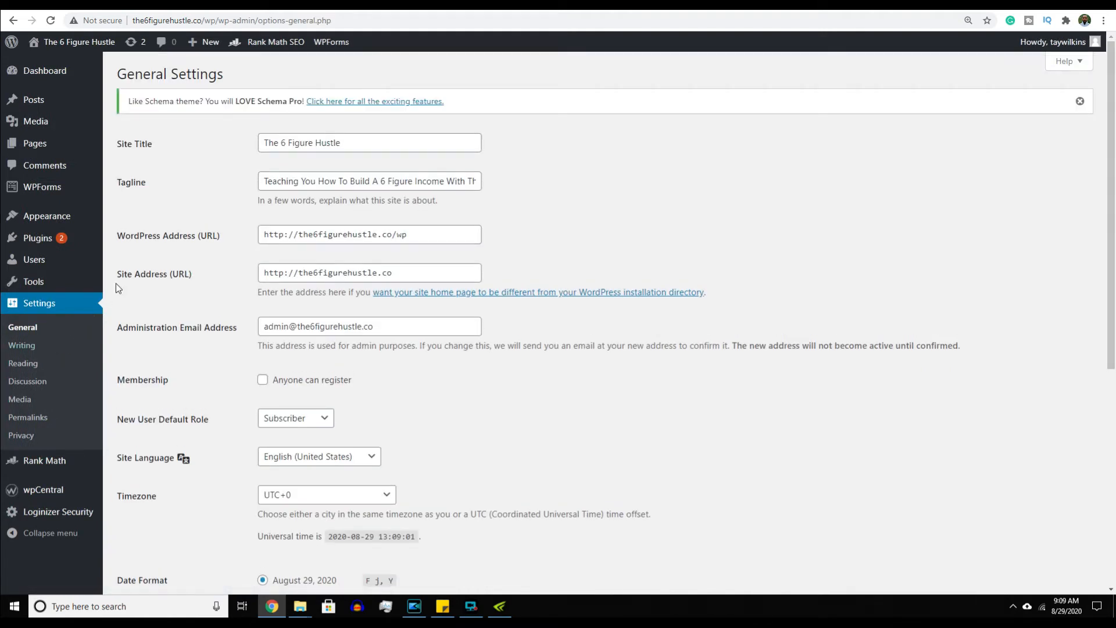
drag(160, 143, 119, 146)
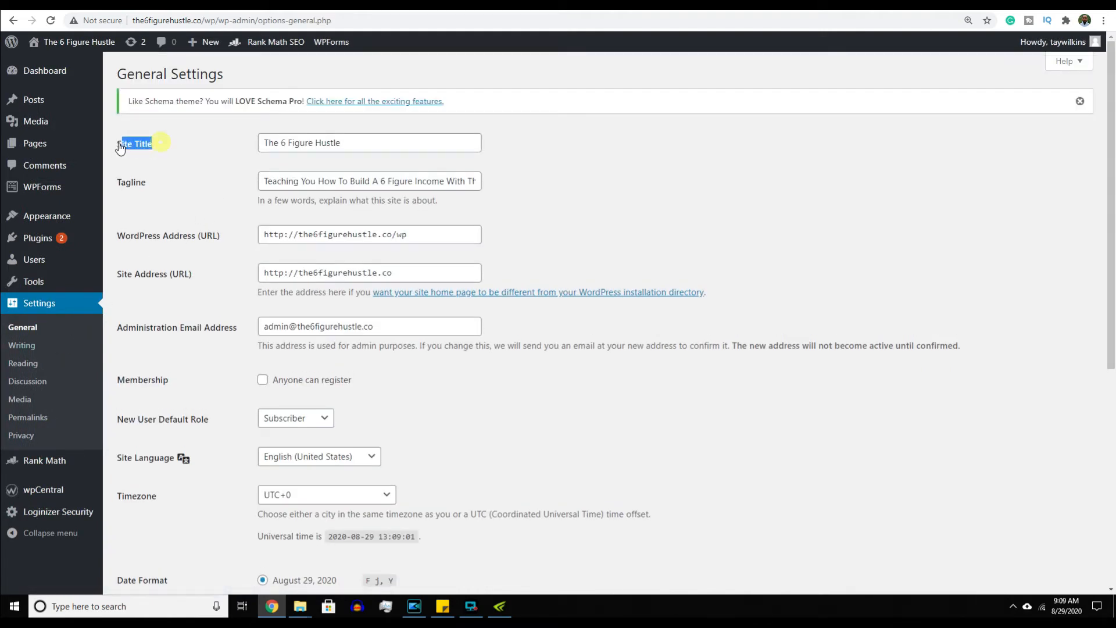
drag(152, 183, 119, 186)
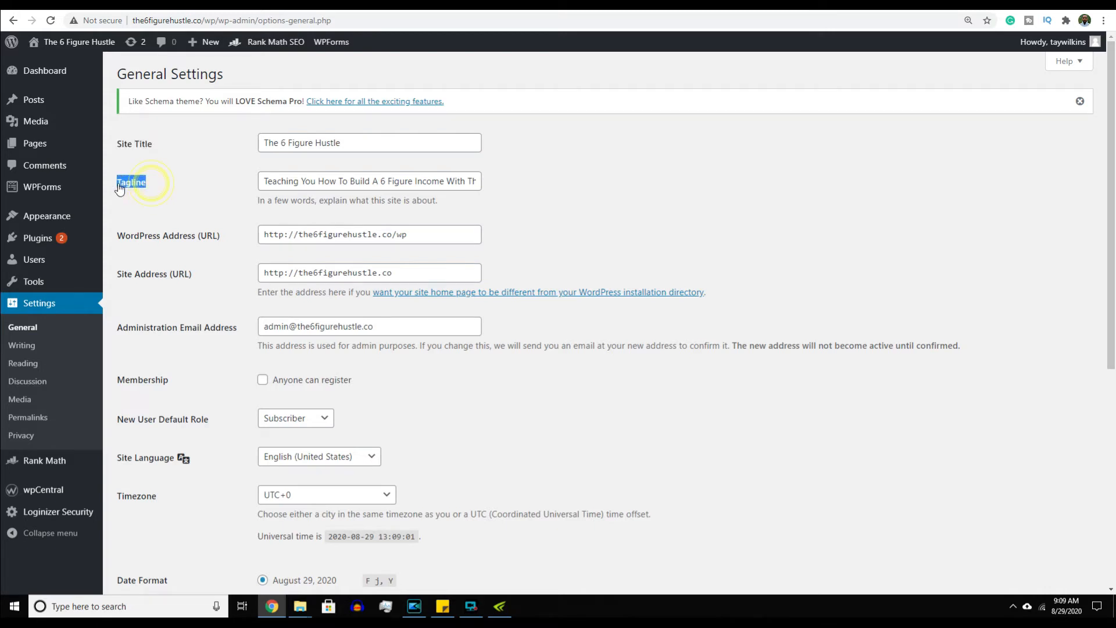
click(169, 183)
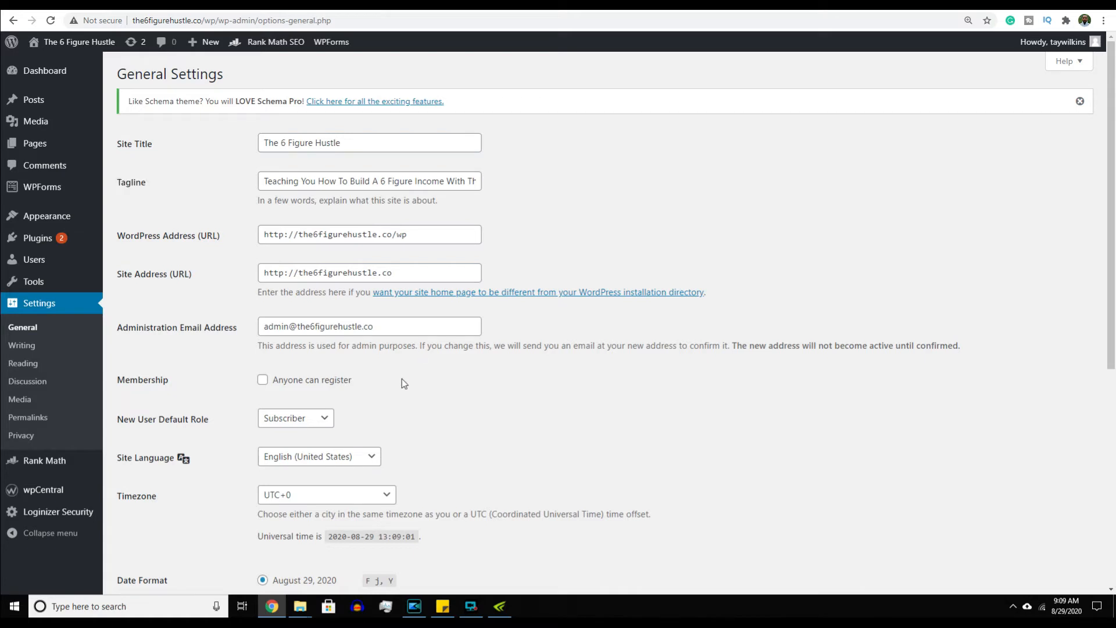
- Scroll through the remaining General Settings, then go to Writing Settings
scroll(402, 403, down, 3)
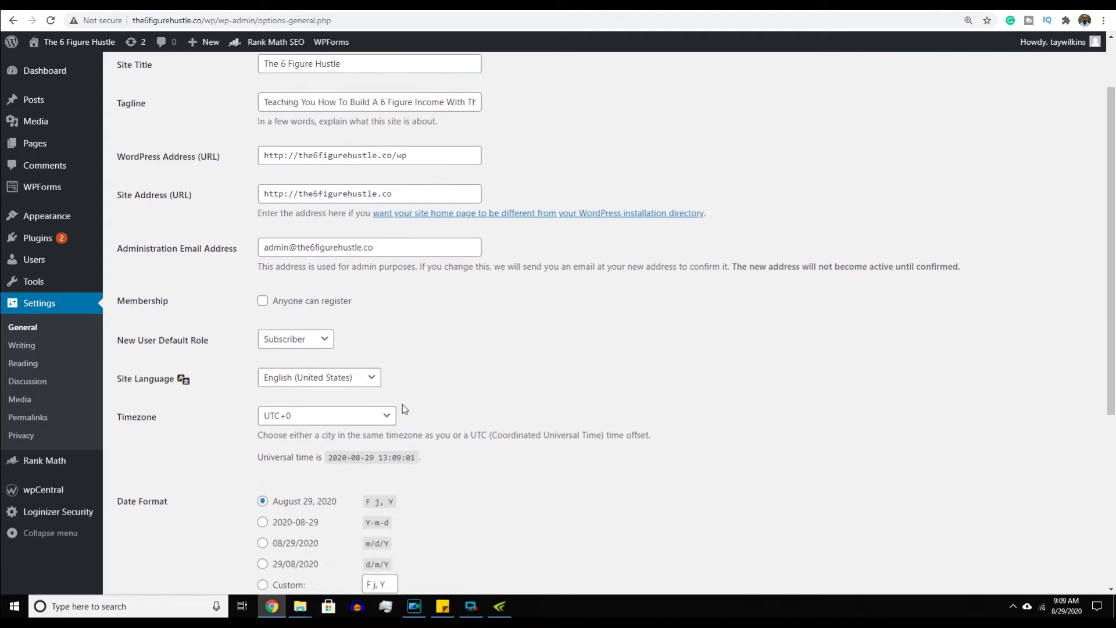
scroll(402, 407, down, 4)
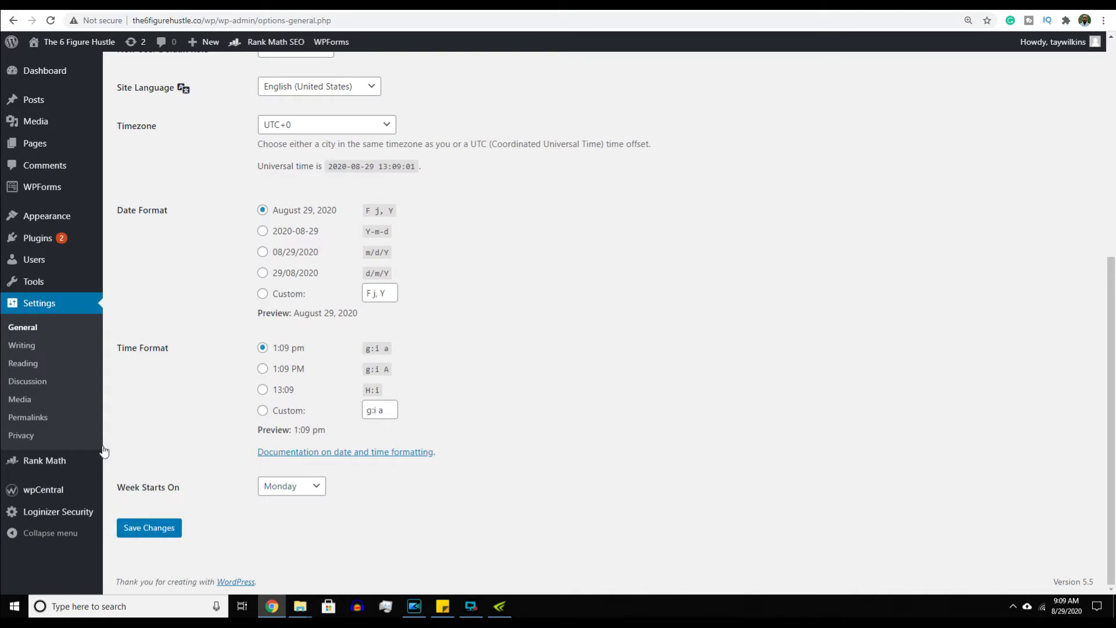
click(36, 351)
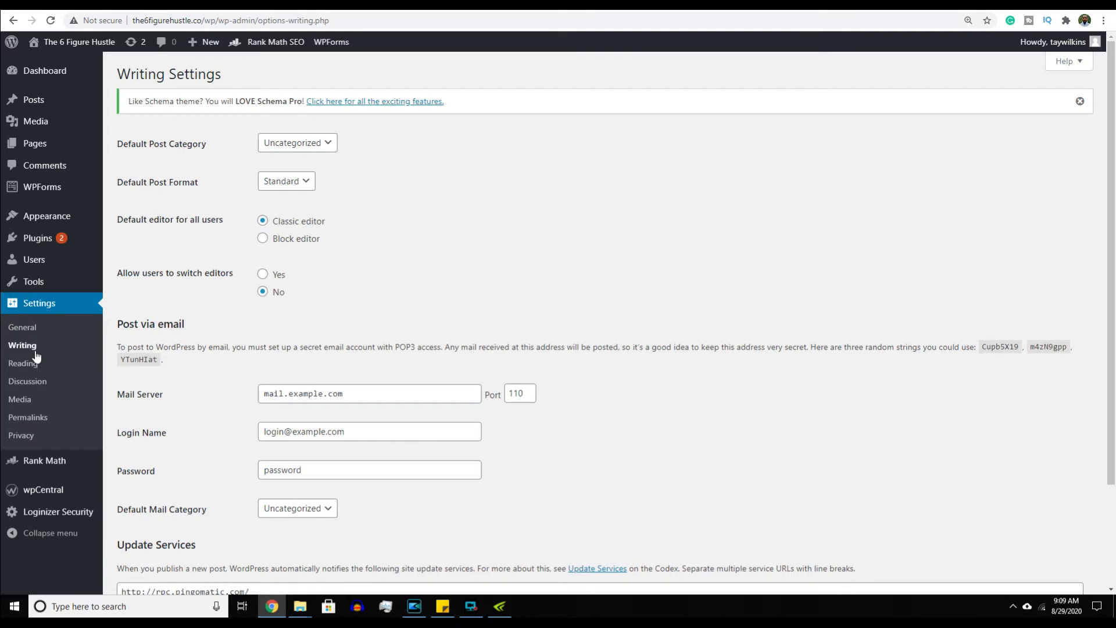
- Pass through Reading settings to the Discussion settings with threaded comments 5 levels deep
click(32, 365)
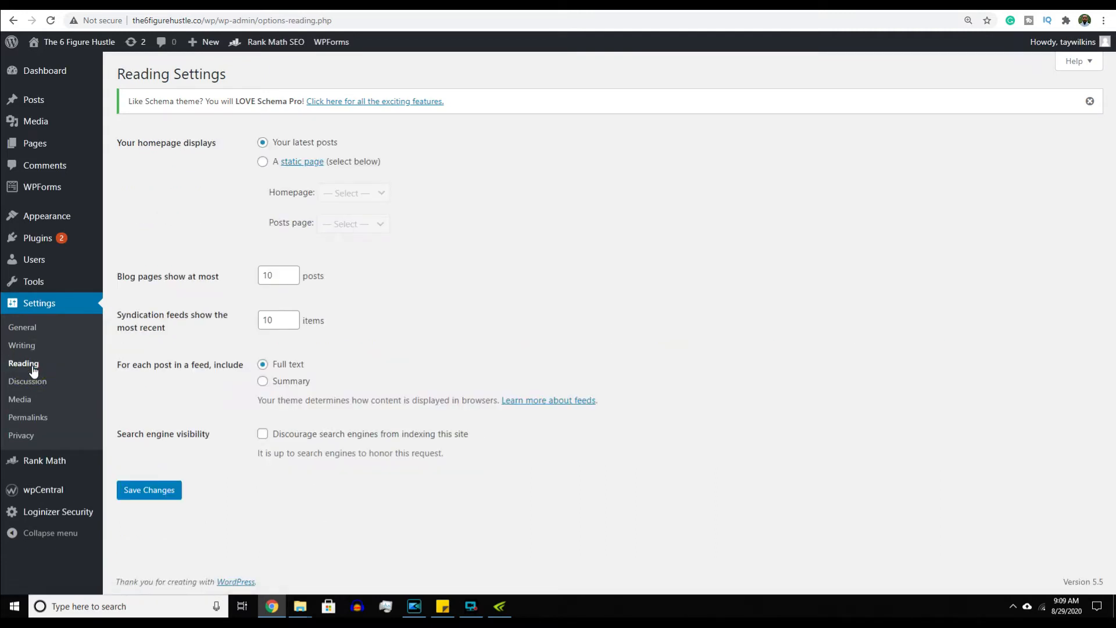
click(31, 384)
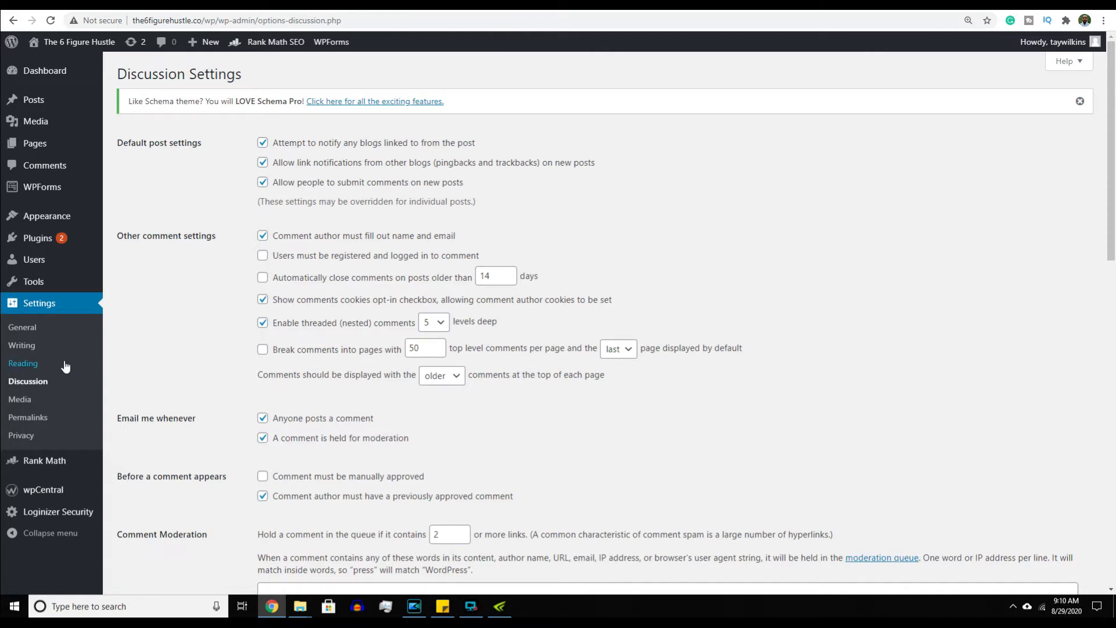
- Check the Media image sizes, then show Permalinks using the Post name structure (/%postname%/)
click(21, 400)
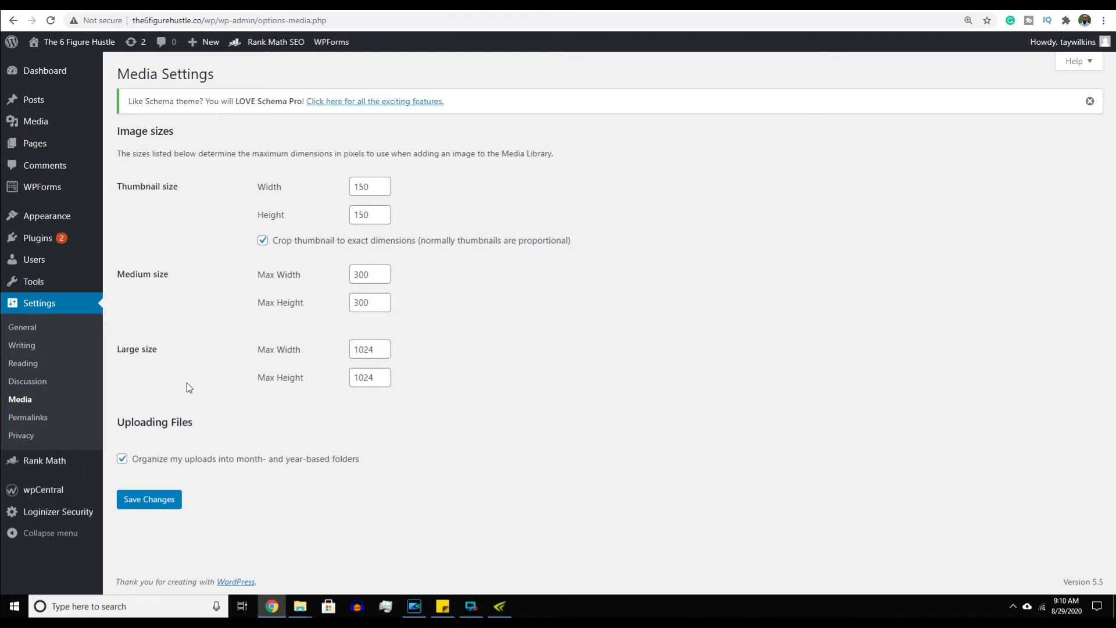
click(37, 421)
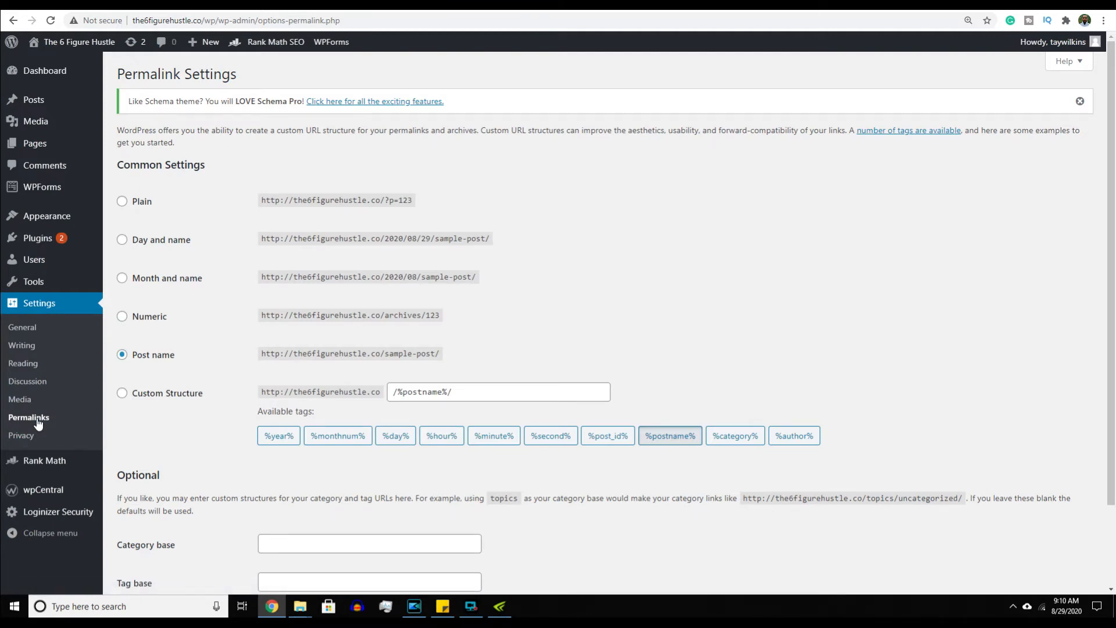
click(123, 202)
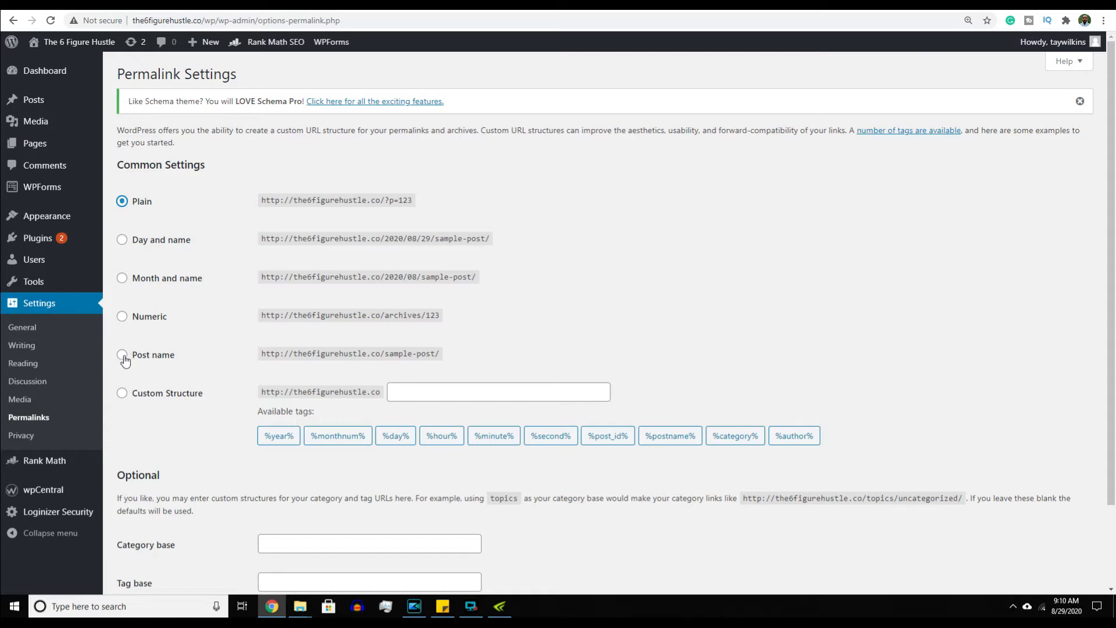
click(123, 356)
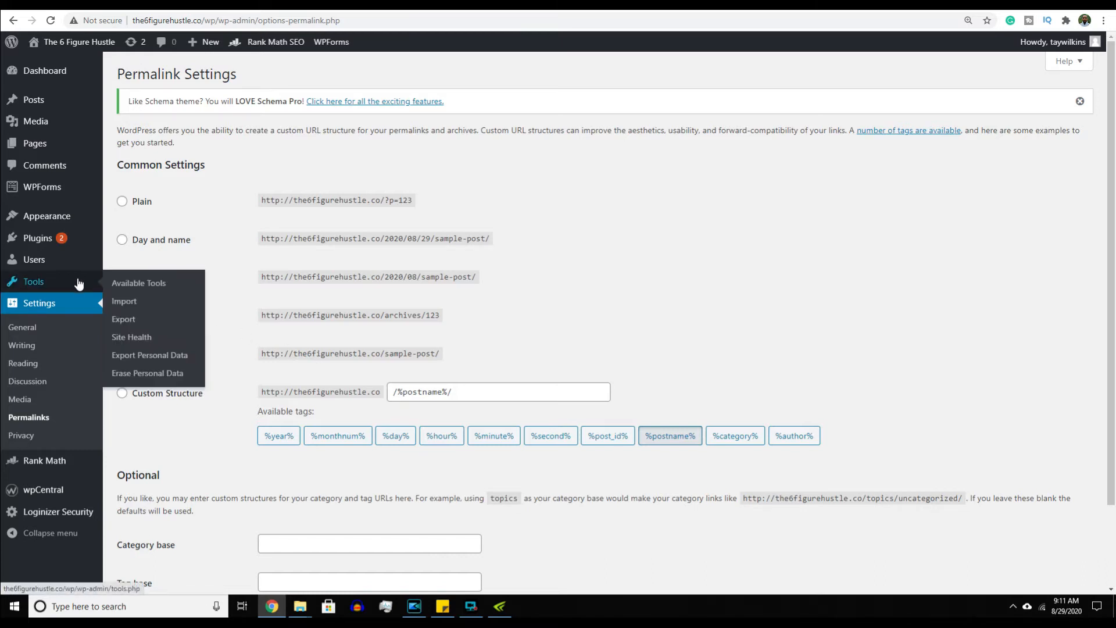
- Look over the Tools page, then the Users list and its Change role options, changing nothing
click(55, 283)
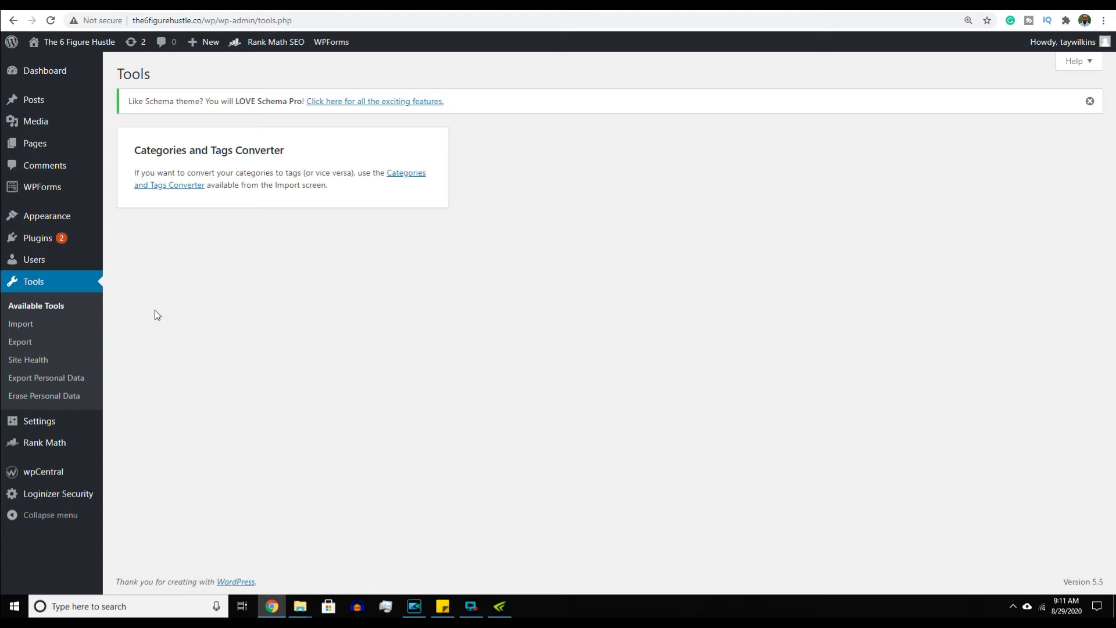
click(69, 259)
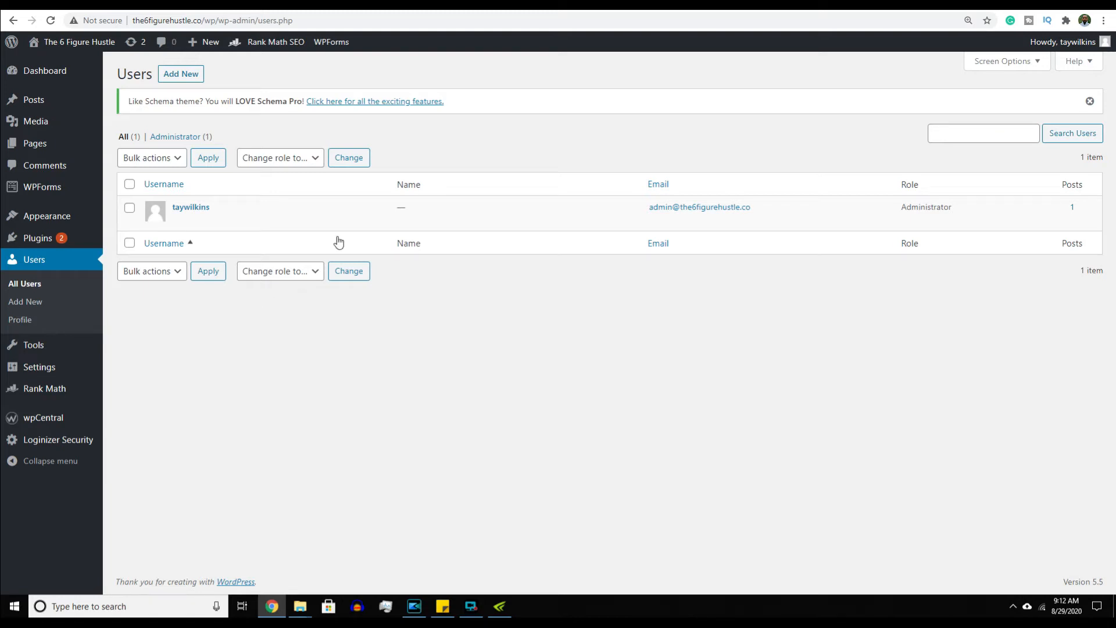
click(314, 161)
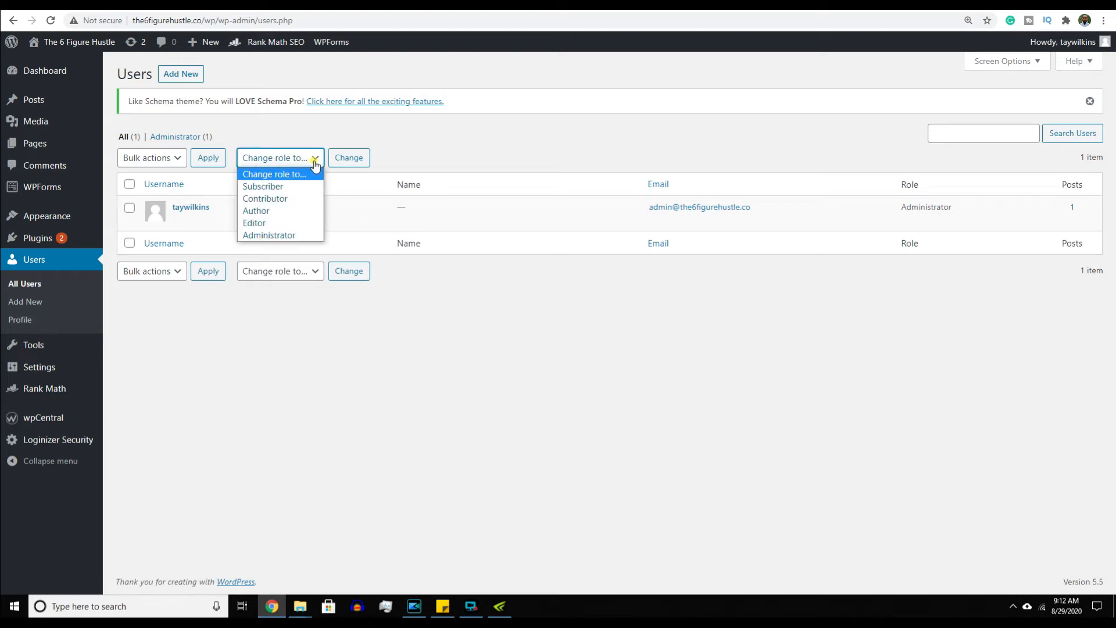
click(314, 163)
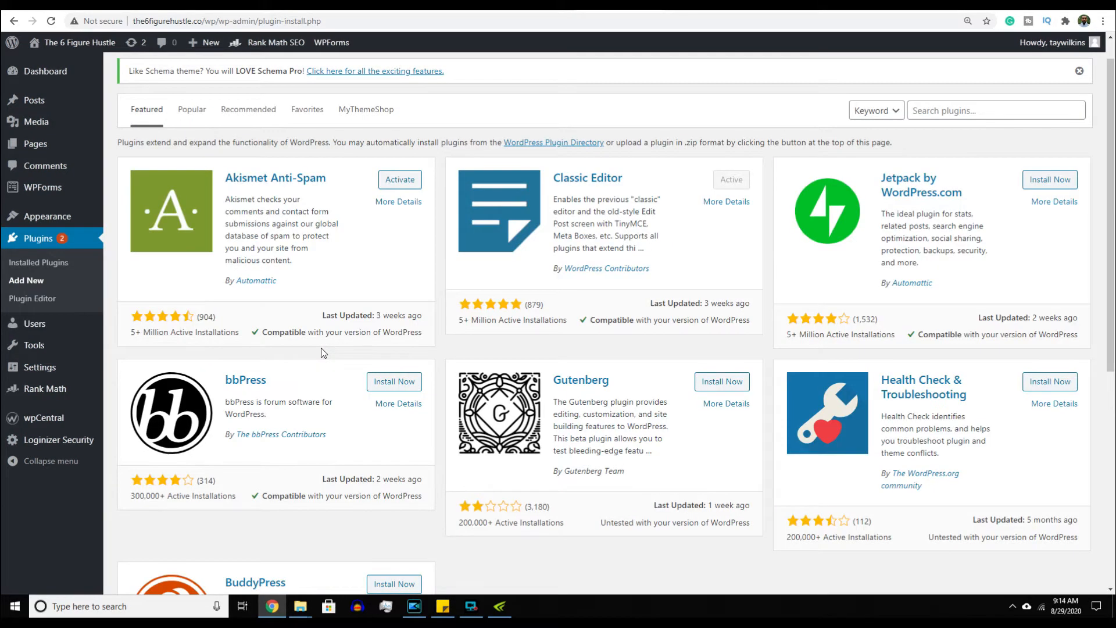
scroll(324, 353, up, 1)
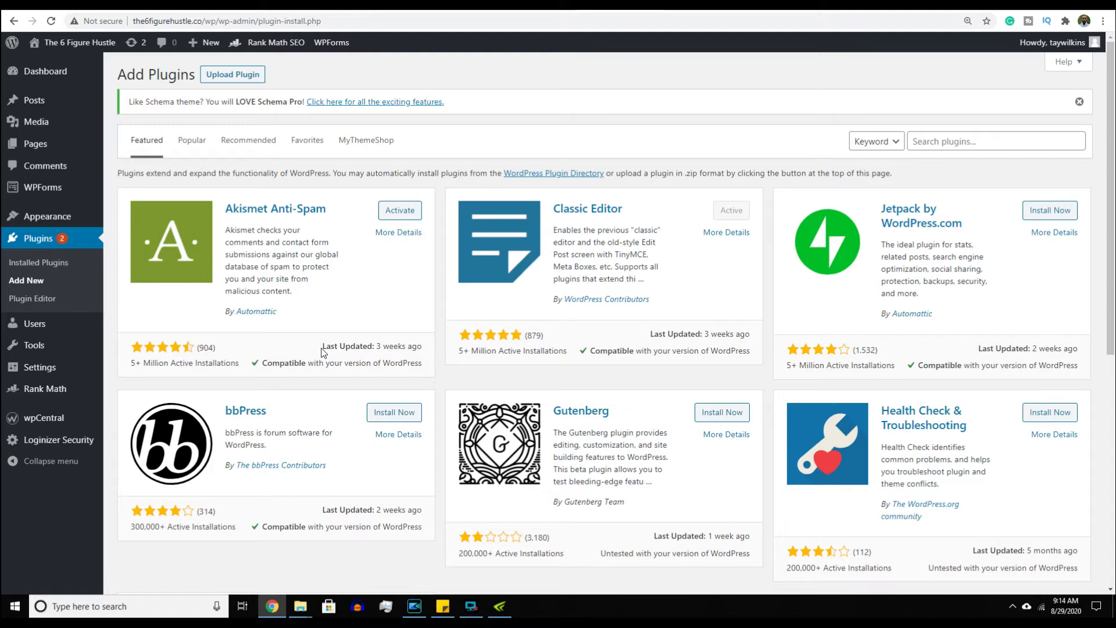
- Browse Popular plugins, then scroll Recommended plugins led by WooCommerce, Yoast SEO and Wordfence Security
click(192, 142)
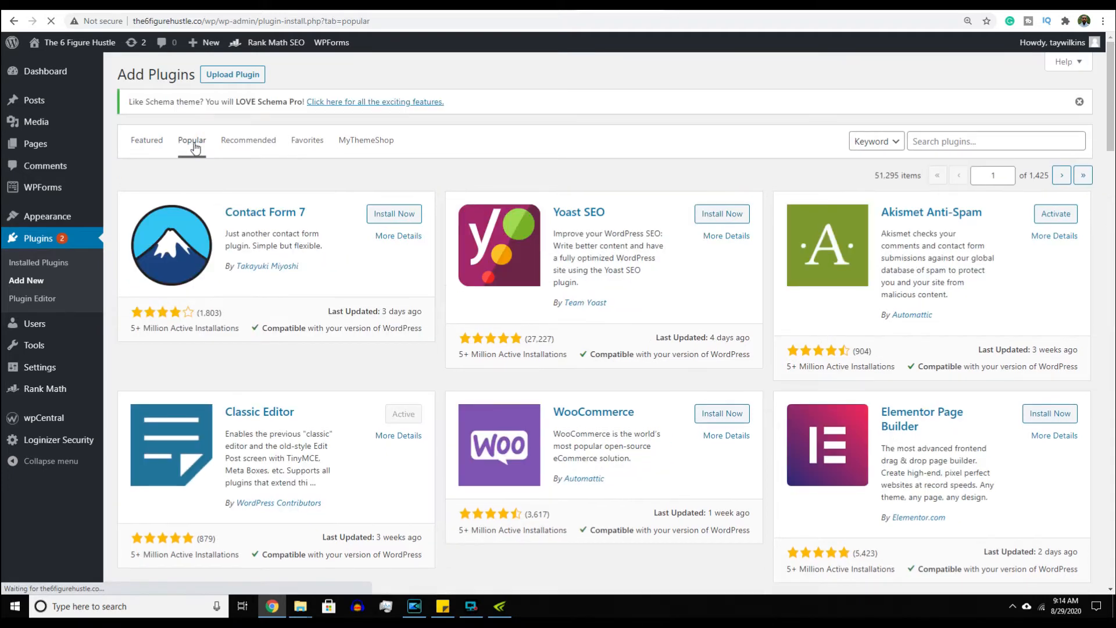
click(251, 146)
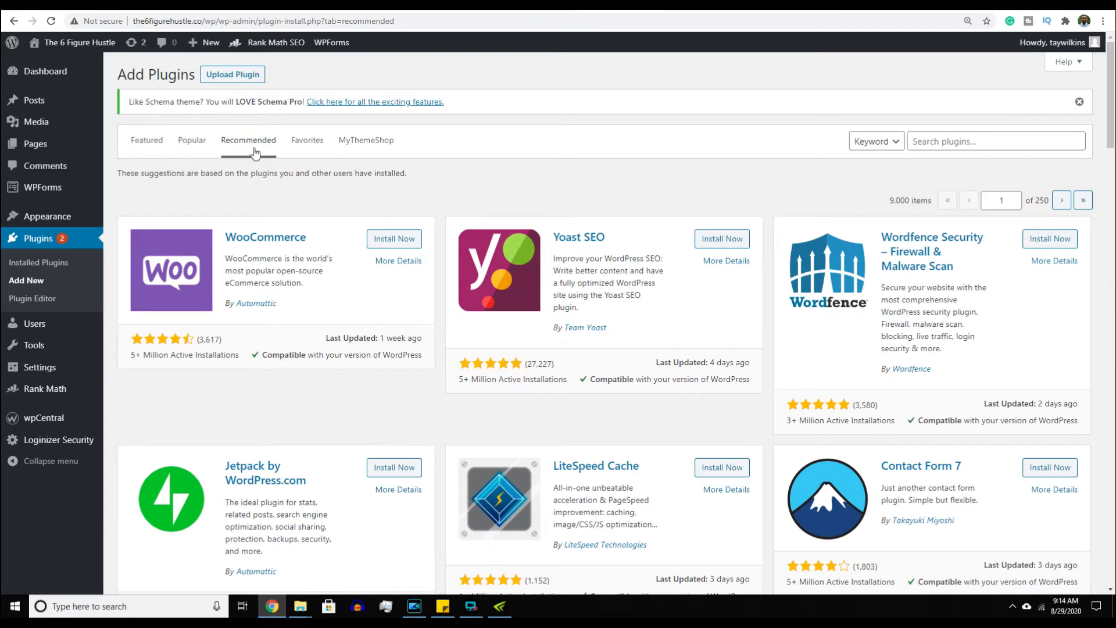
scroll(275, 231, down, 10)
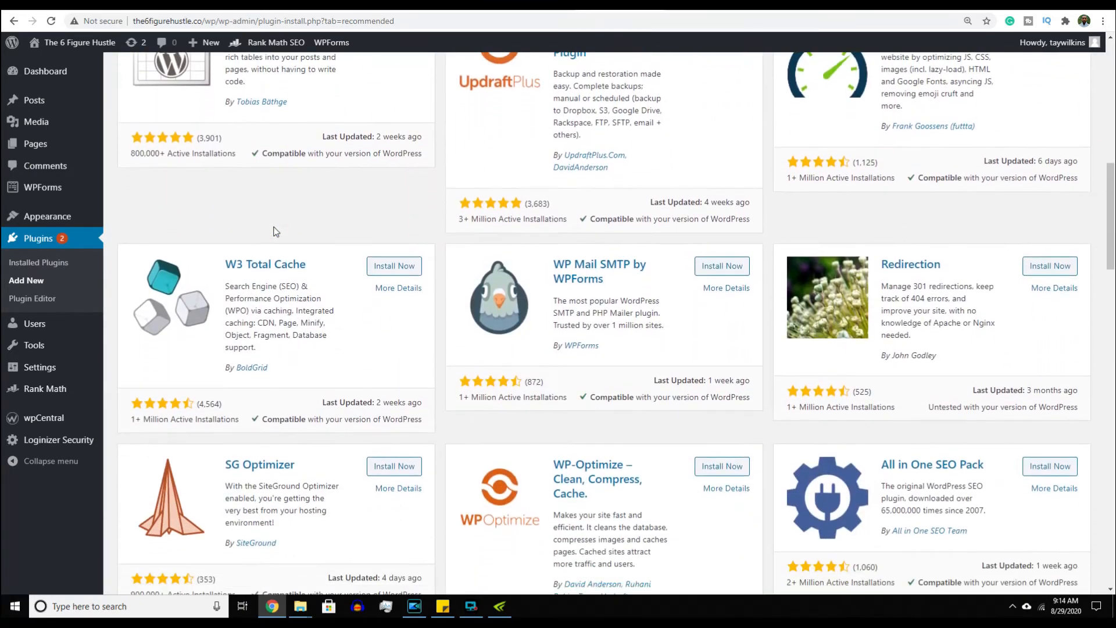
scroll(276, 231, up, 8)
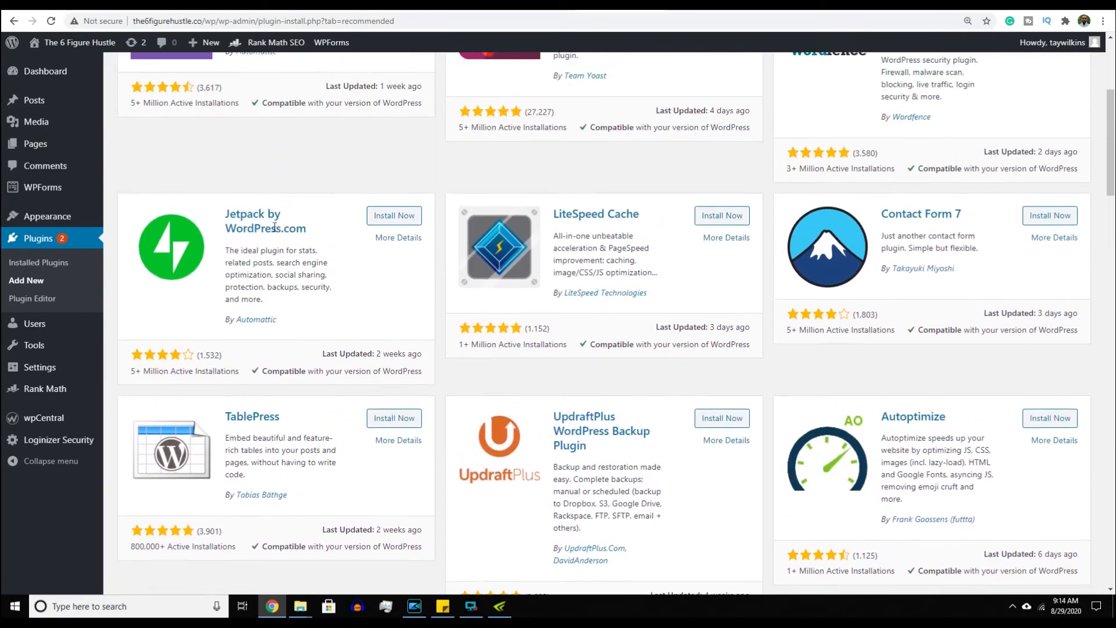
scroll(275, 228, up, 5)
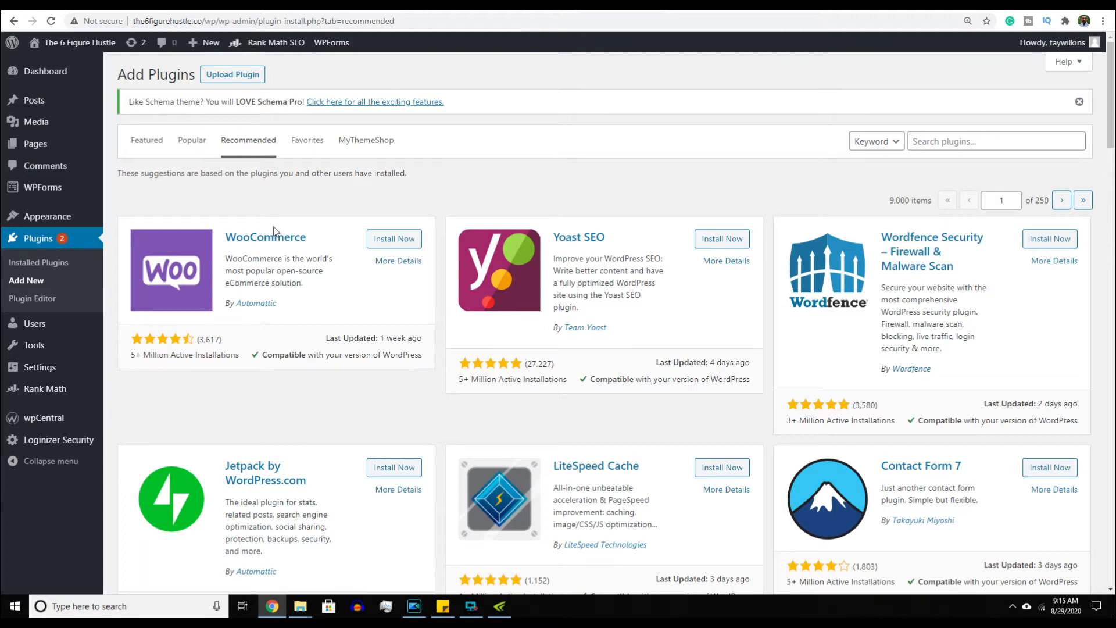
scroll(275, 230, down, 1)
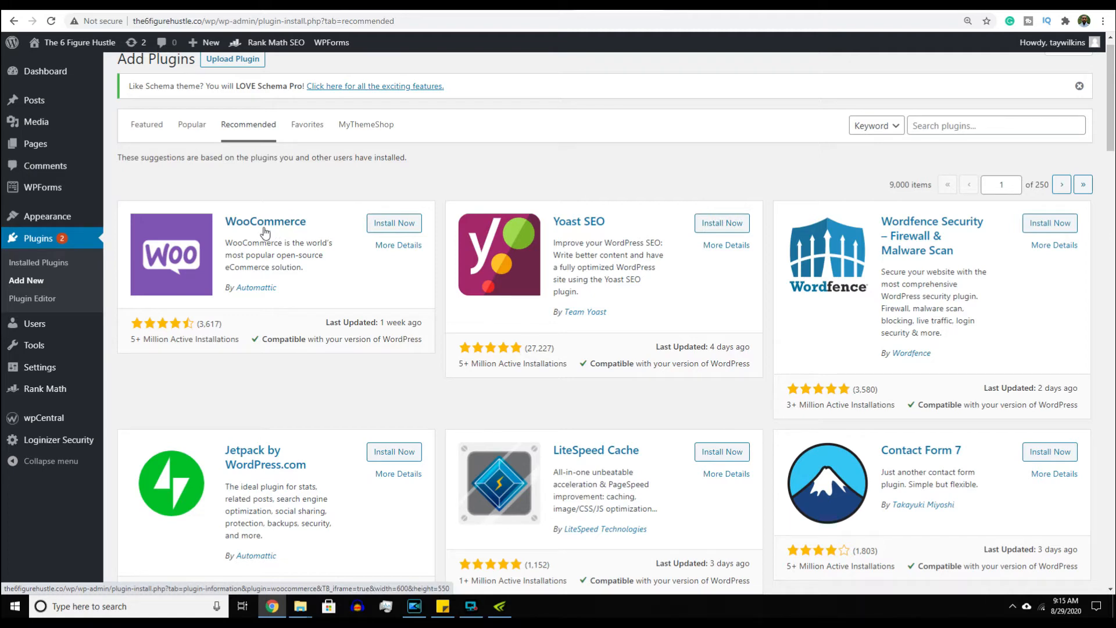
- Scroll the Featured plugins, then show Installed Plugins: 10 plugins, 5 active, 5 inactive
click(149, 128)
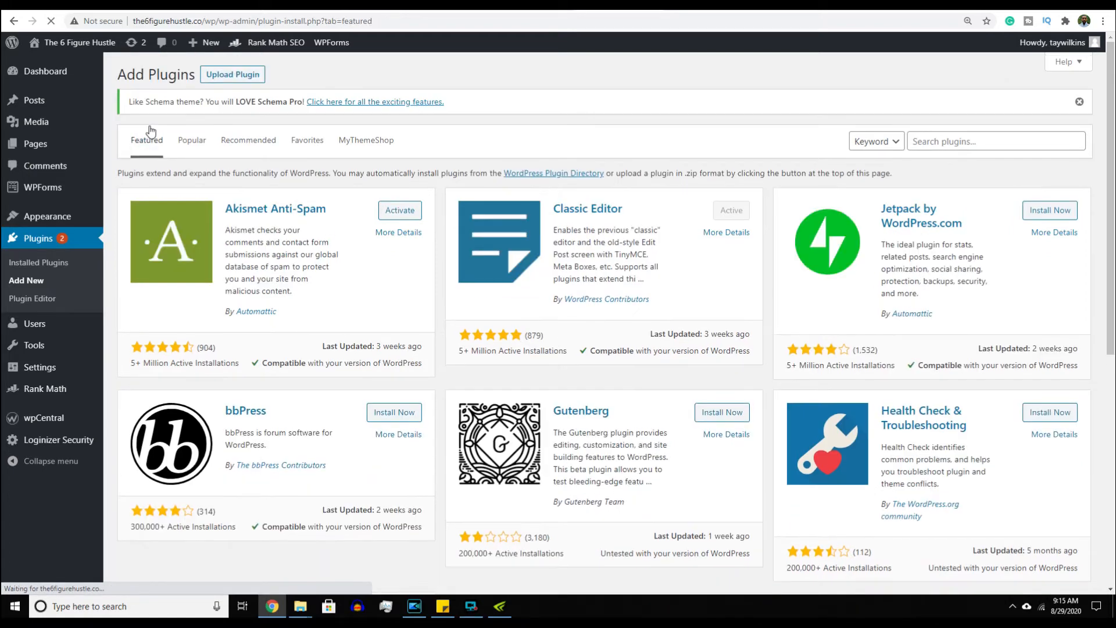
scroll(110, 180, down, 1)
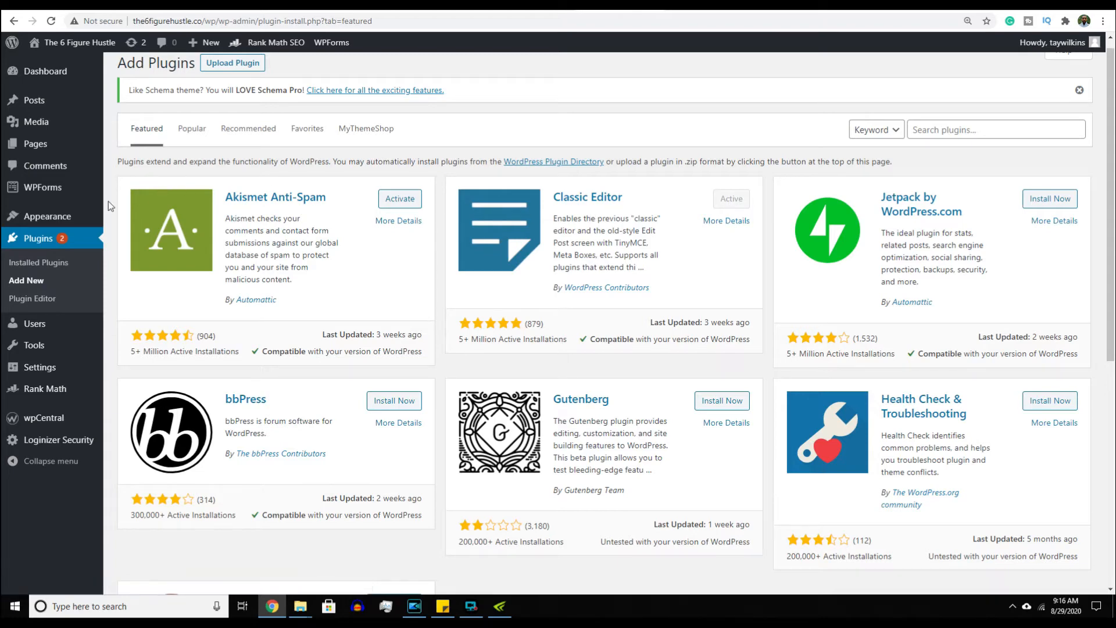
click(40, 239)
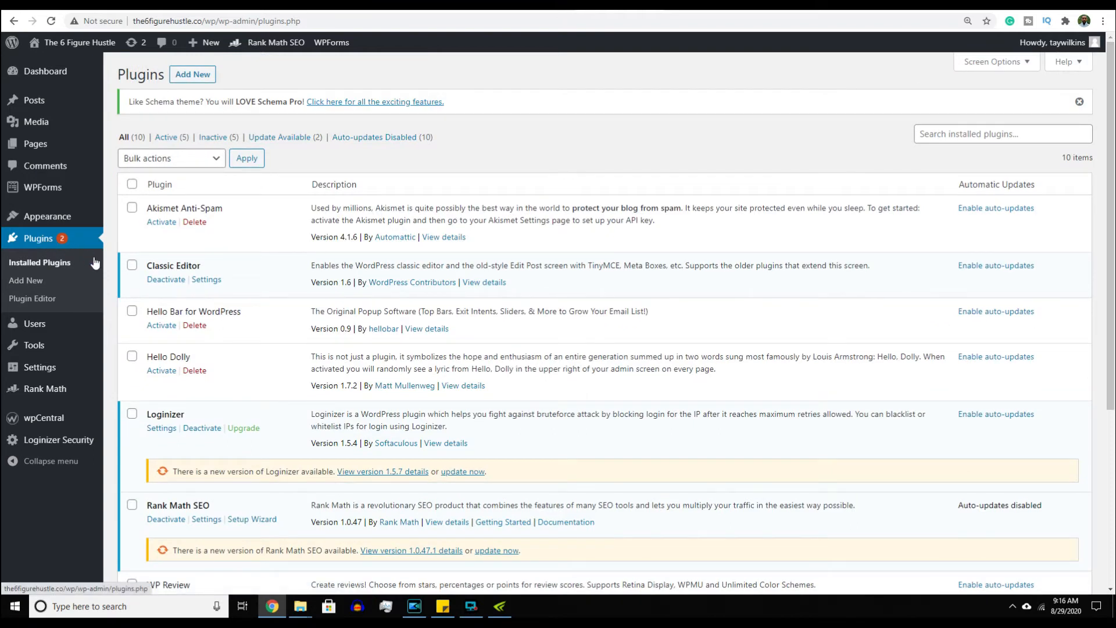
- Delete the Hello Dolly plugin and confirm the deletion
click(132, 357)
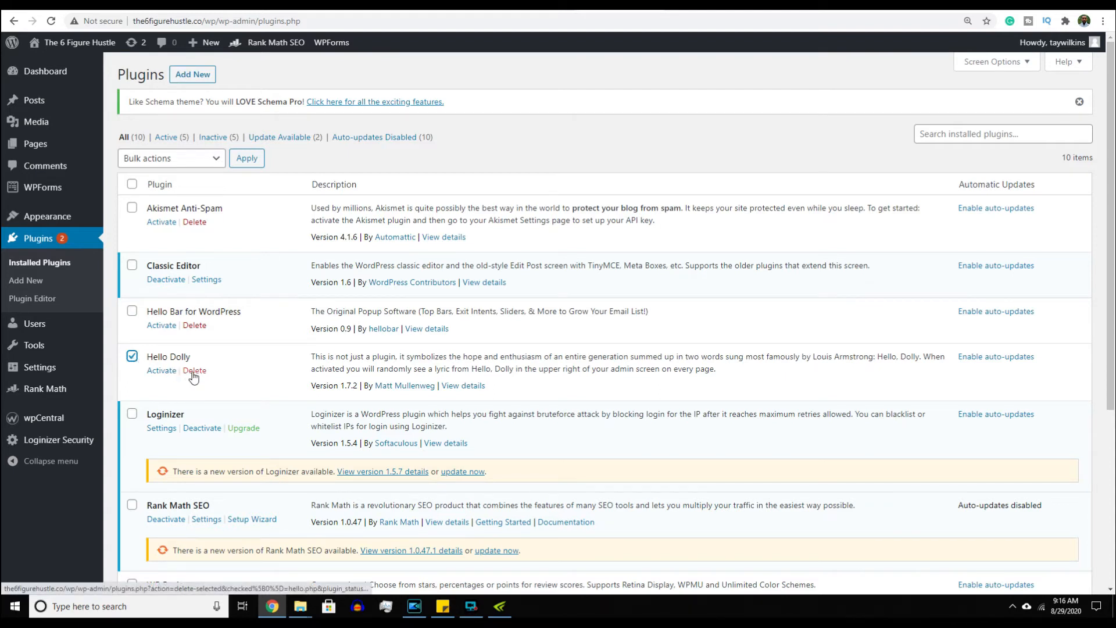
click(193, 371)
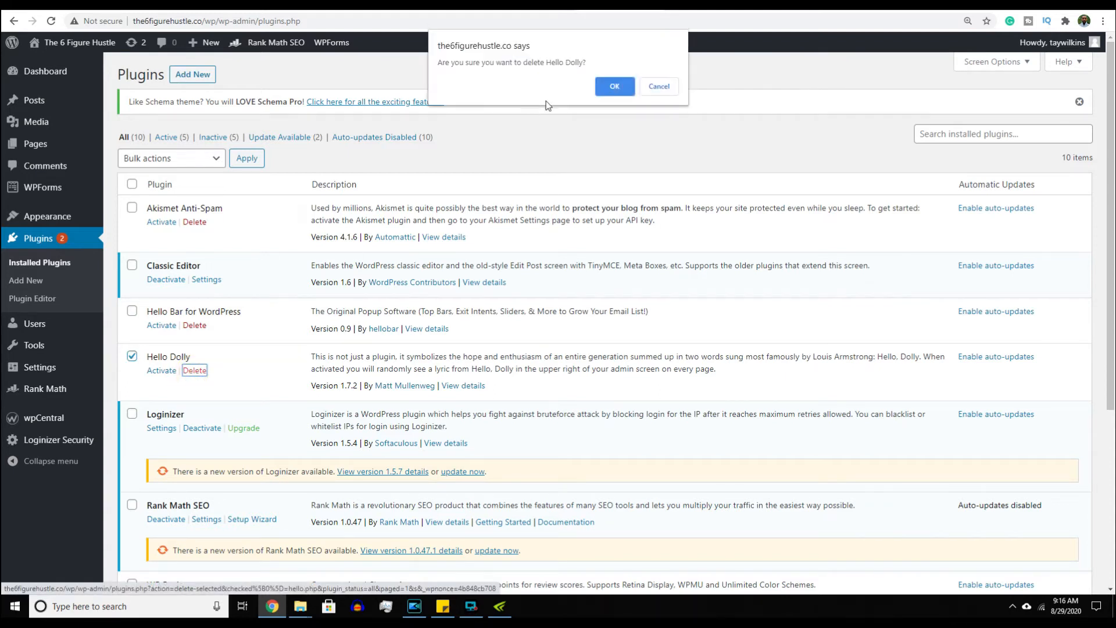
click(622, 90)
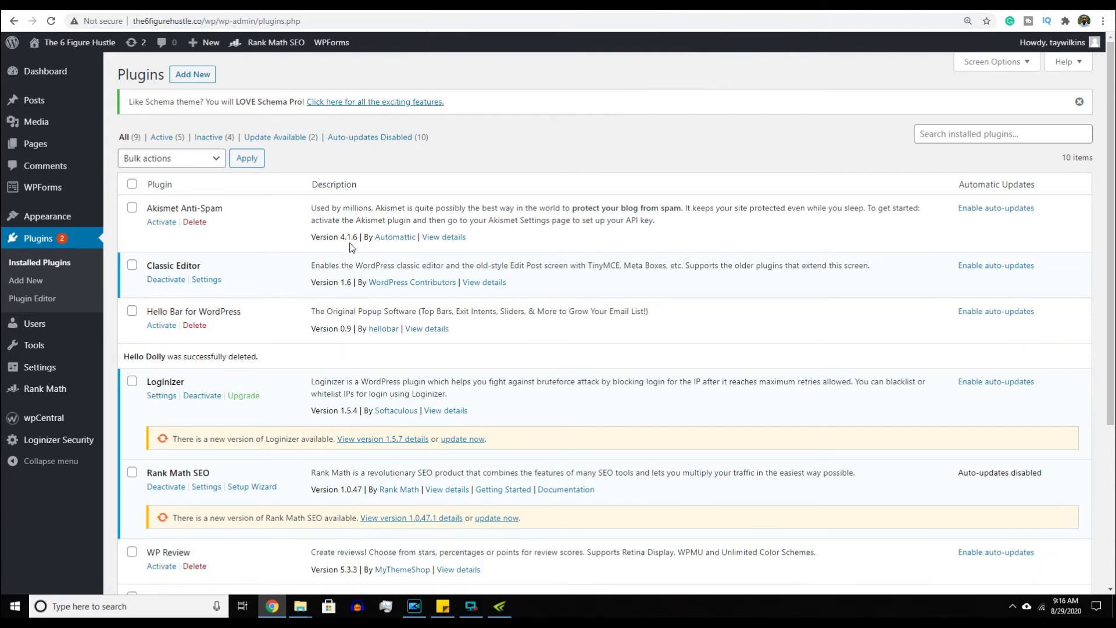
- Deactivate the wpCentral plugin, leaving 4 active and 5 inactive plugins
scroll(192, 327, down, 4)
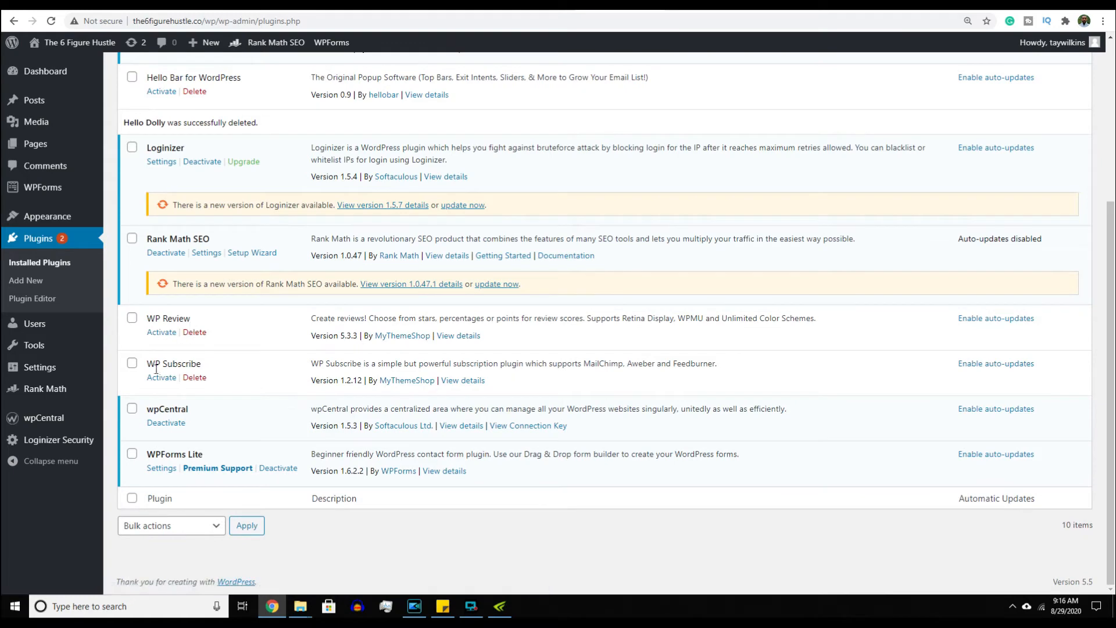
click(131, 410)
click(160, 424)
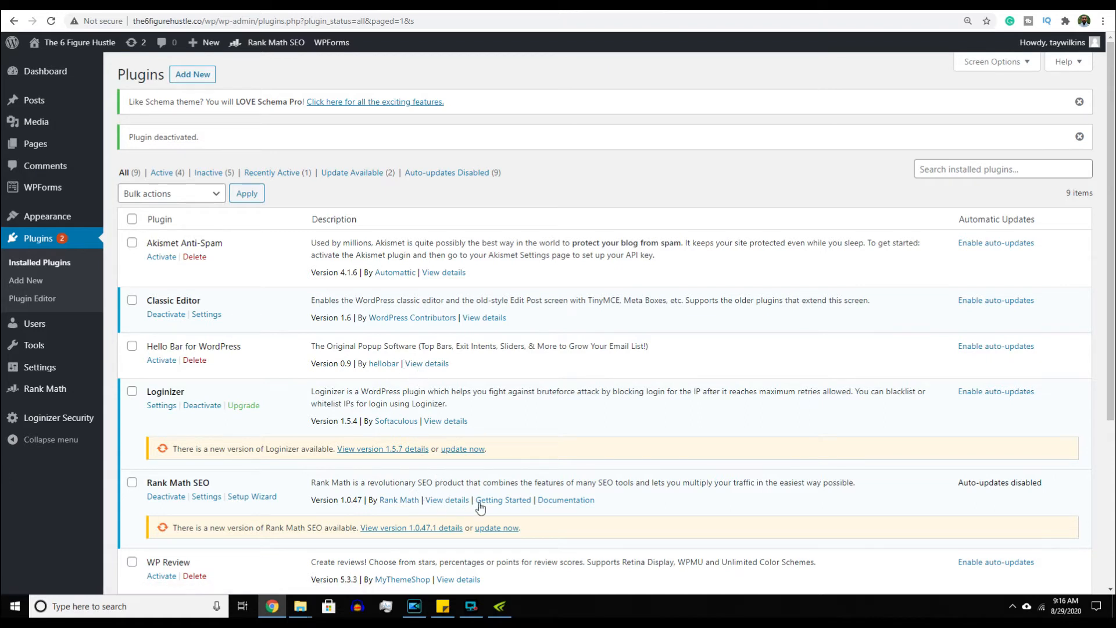
click(454, 500)
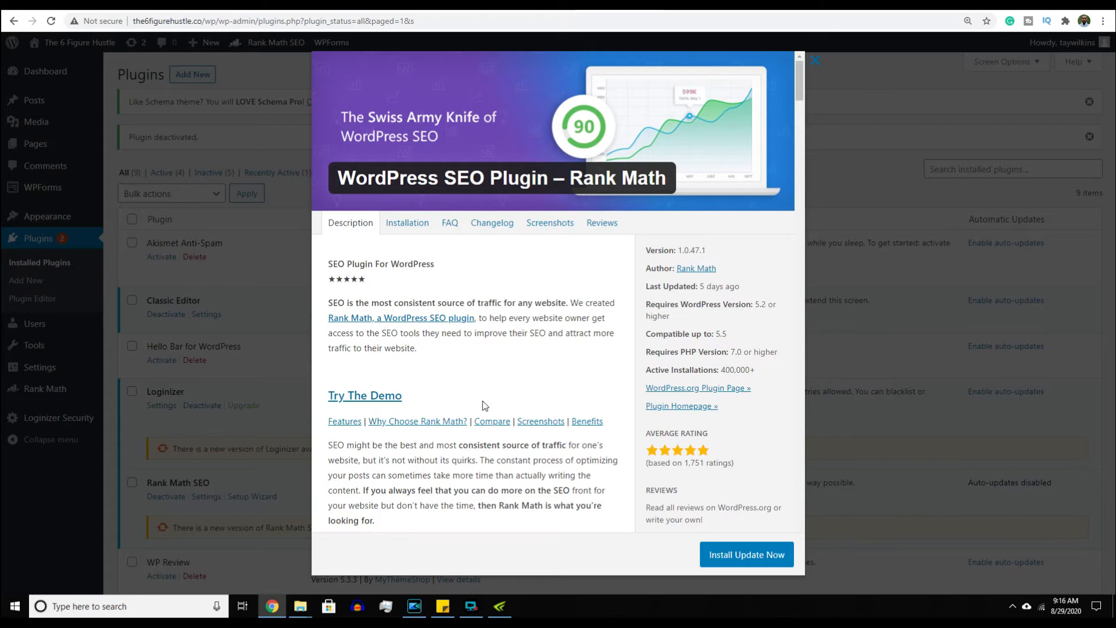
scroll(482, 405, down, 1)
scroll(483, 405, up, 1)
click(291, 387)
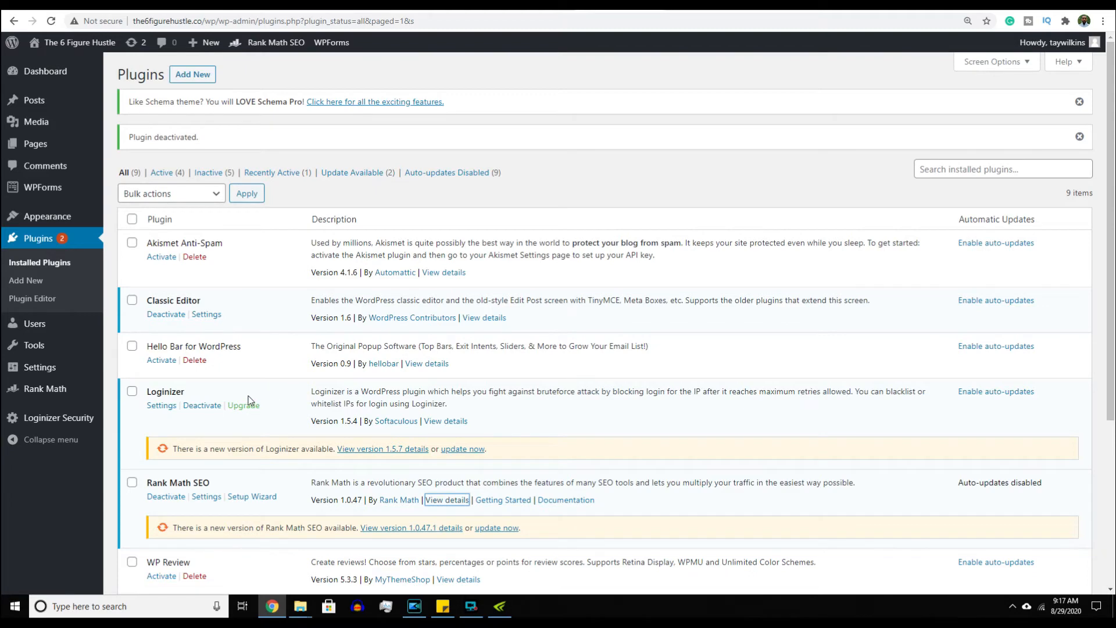
scroll(250, 400, down, 5)
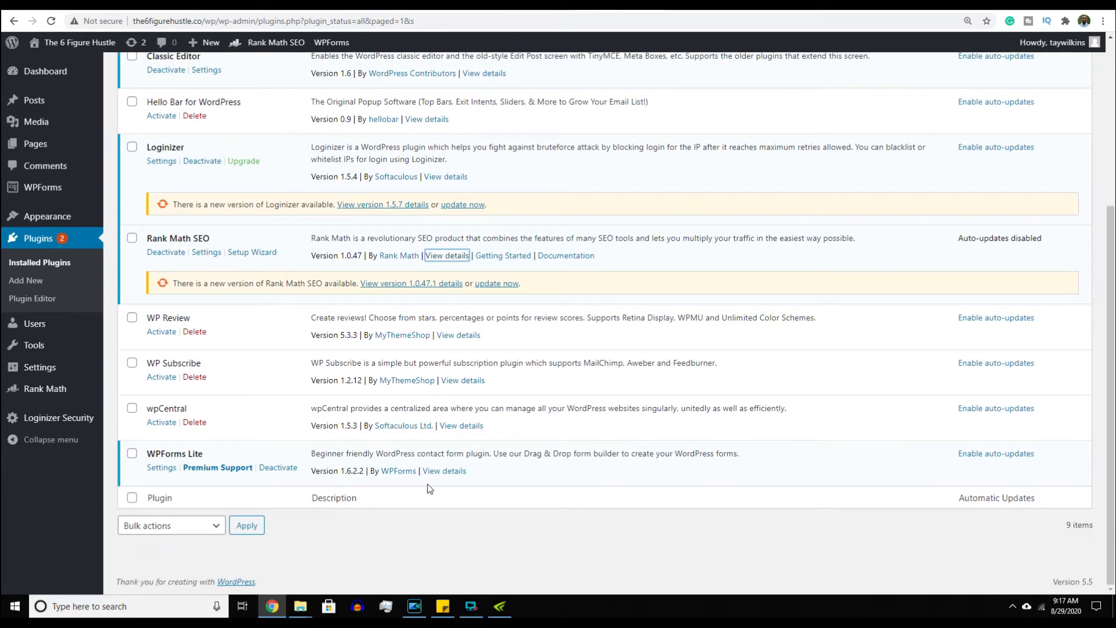
- View WPForms Lite plugin details and open its form builder screenshot at full size
click(439, 473)
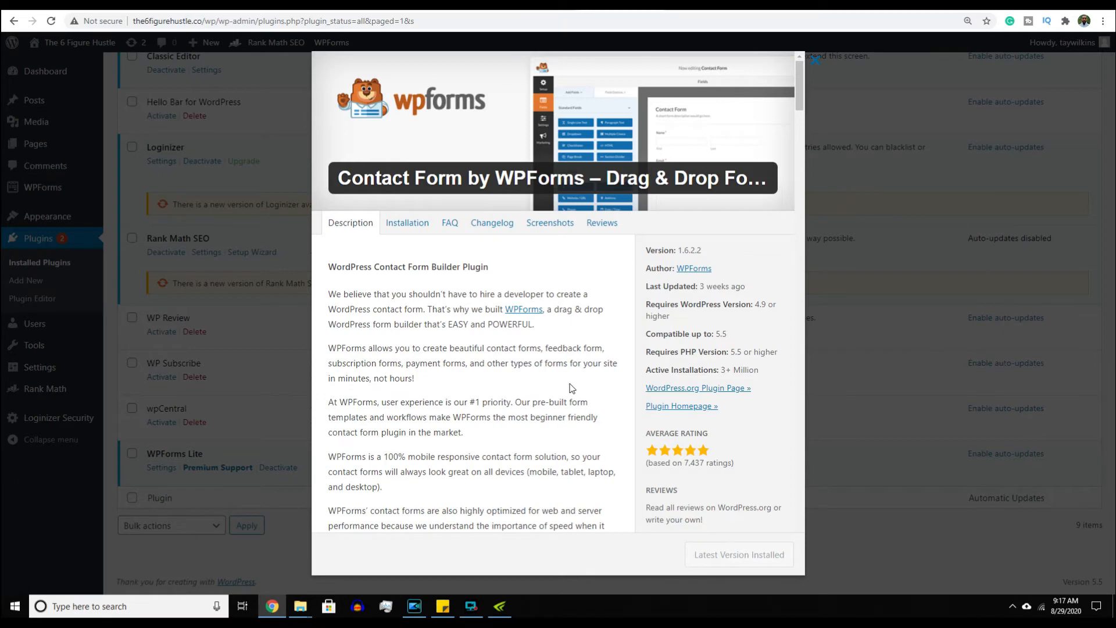
click(561, 227)
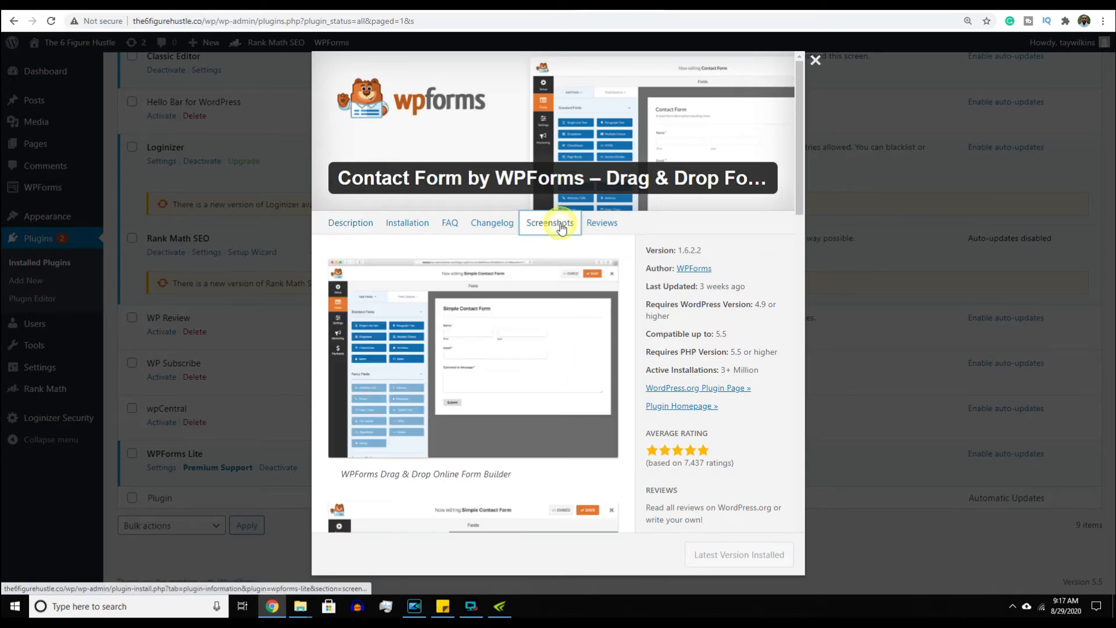
click(523, 342)
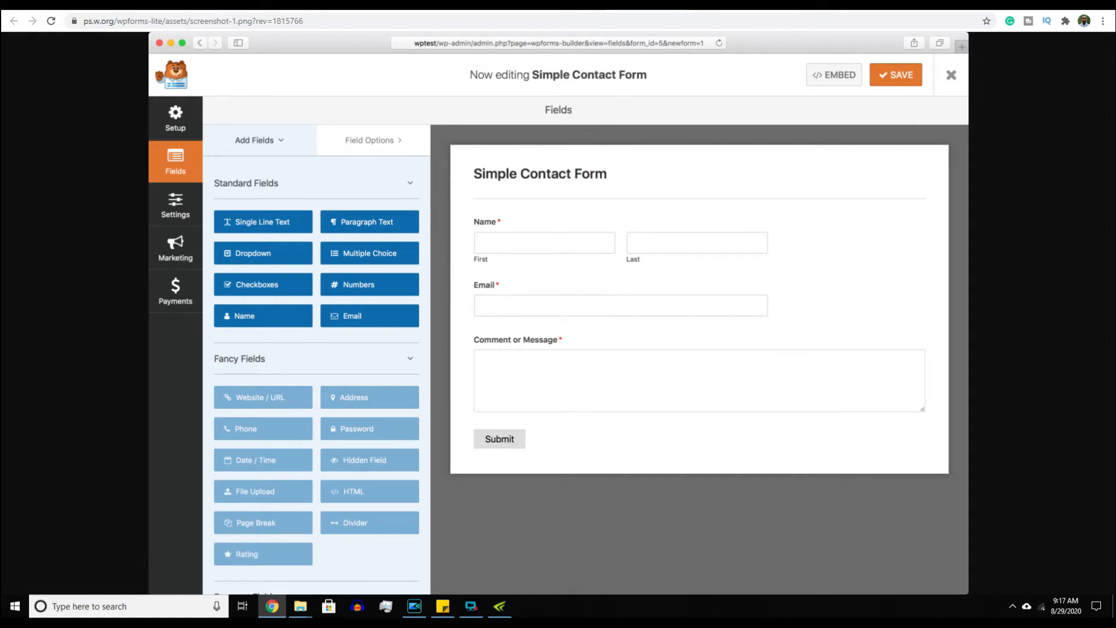
- Close the WPForms views and show WP Subscribe details, version 1.2.12
click(726, 4)
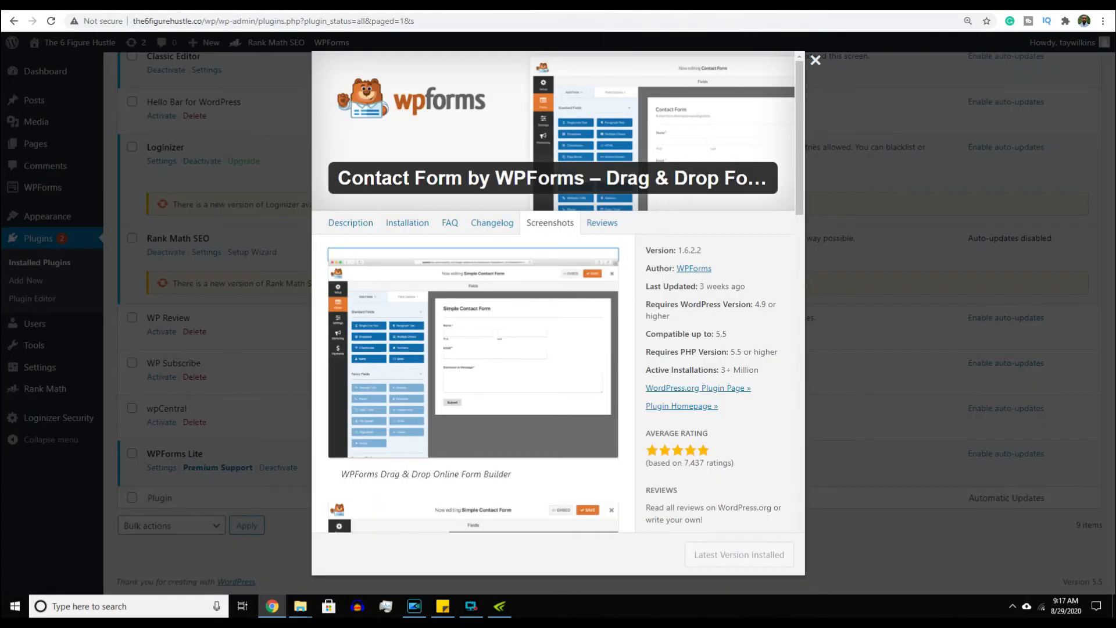
click(267, 327)
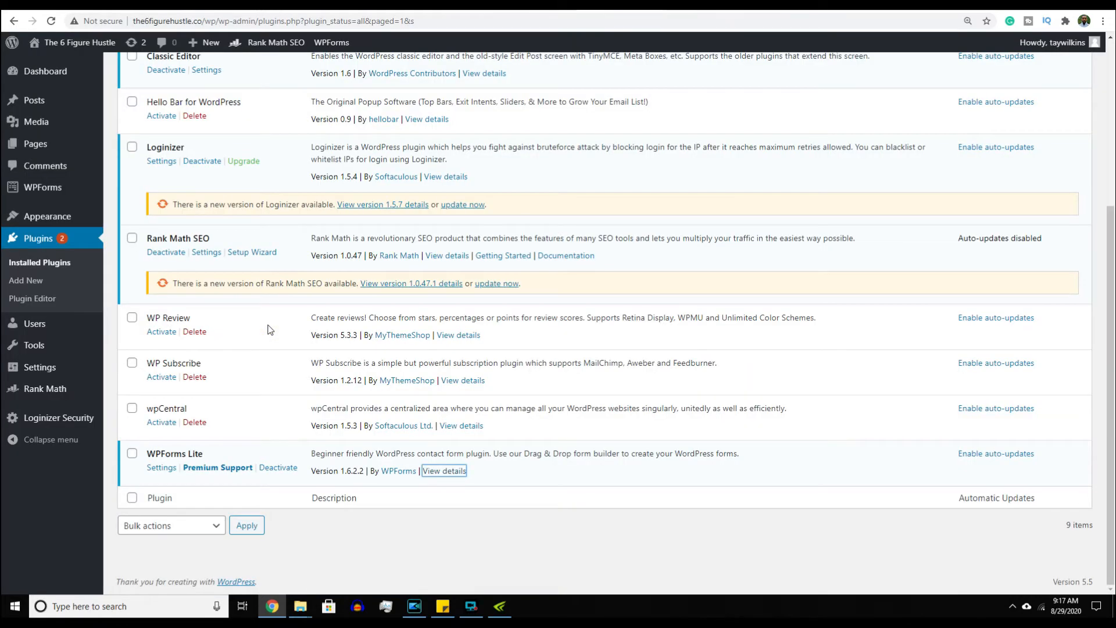
click(457, 382)
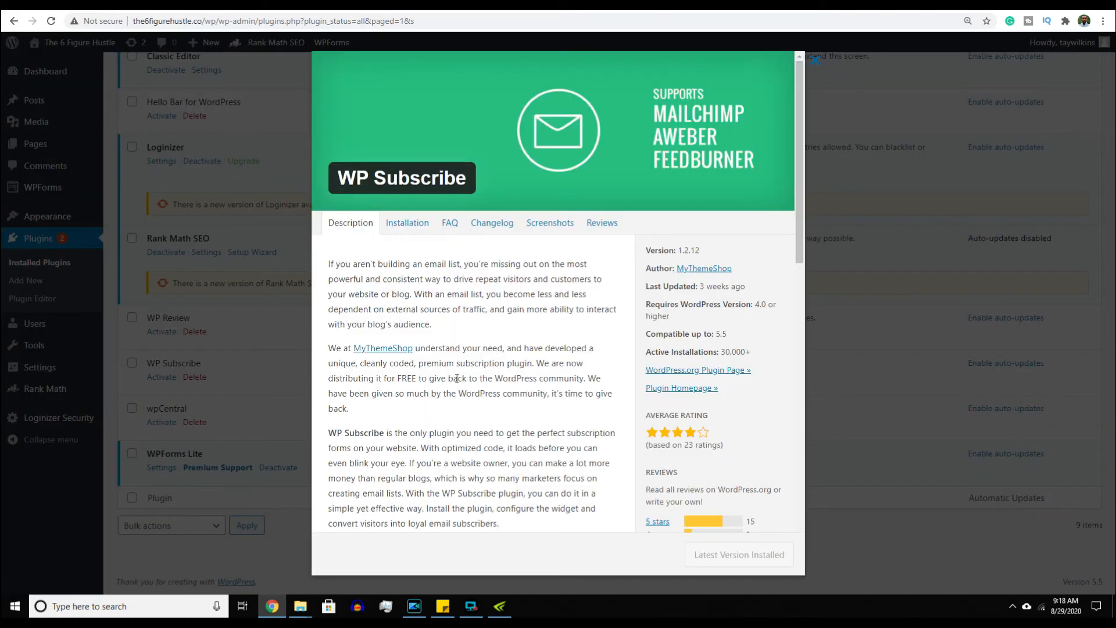
click(552, 231)
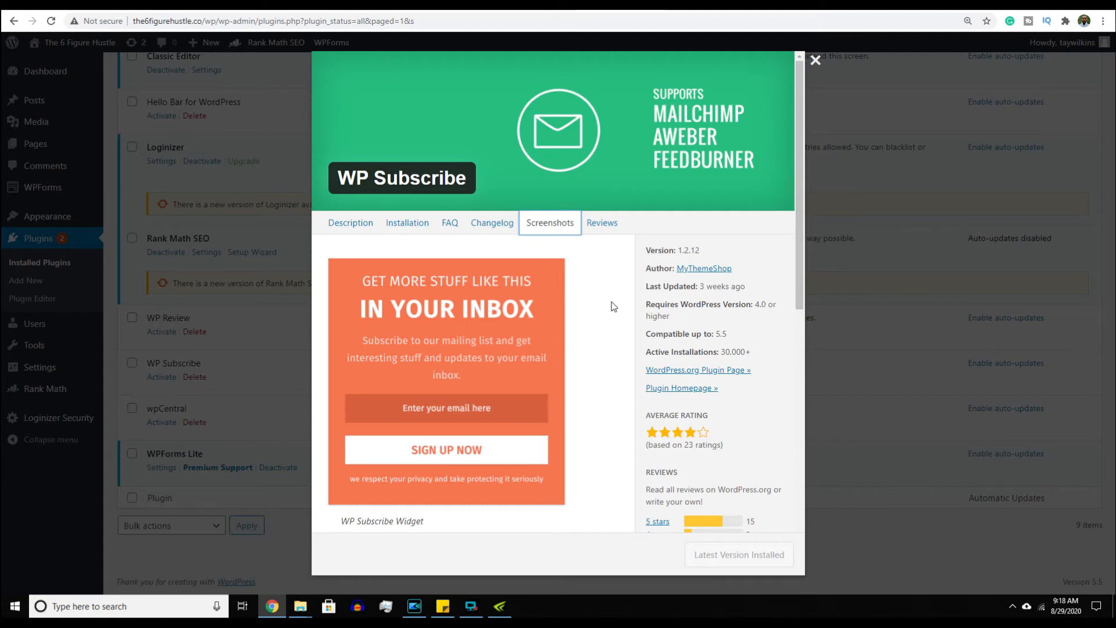
click(297, 314)
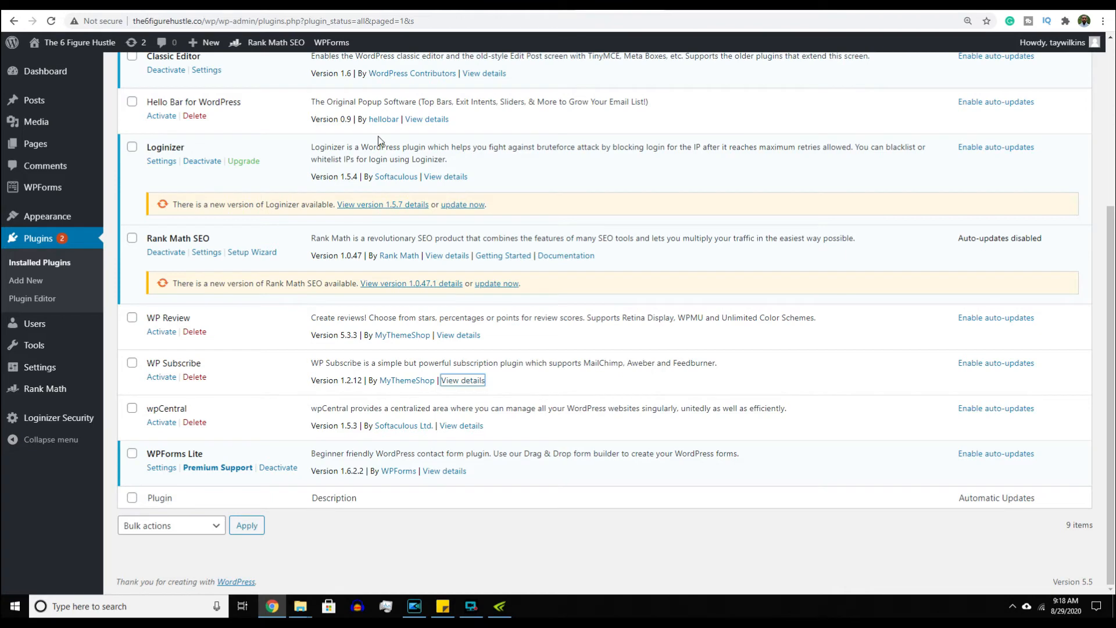
click(430, 120)
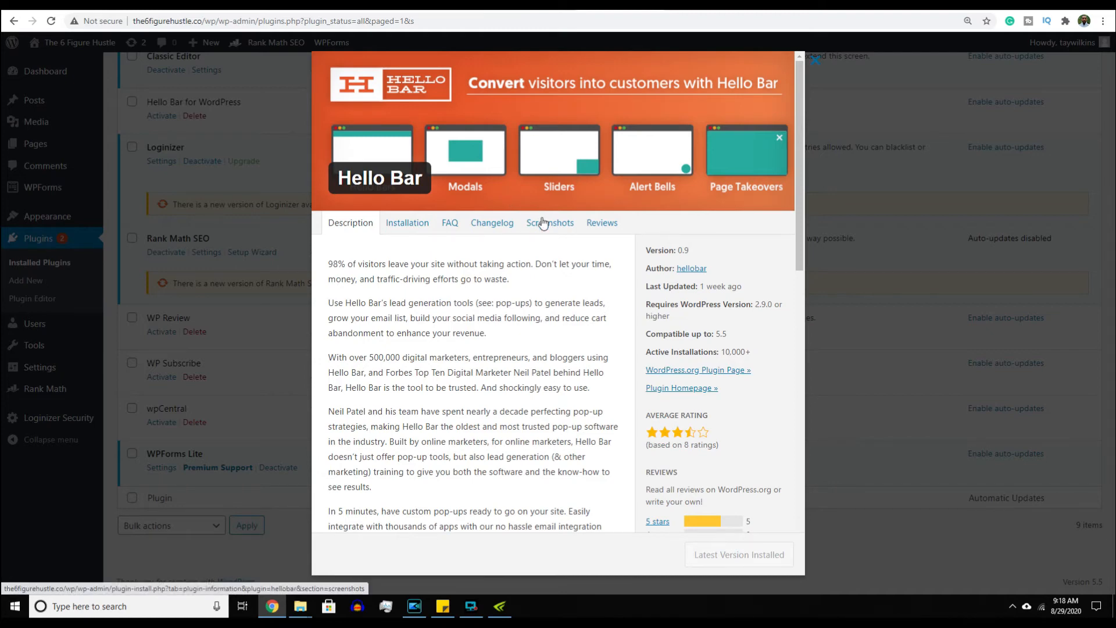
scroll(506, 327, down, 5)
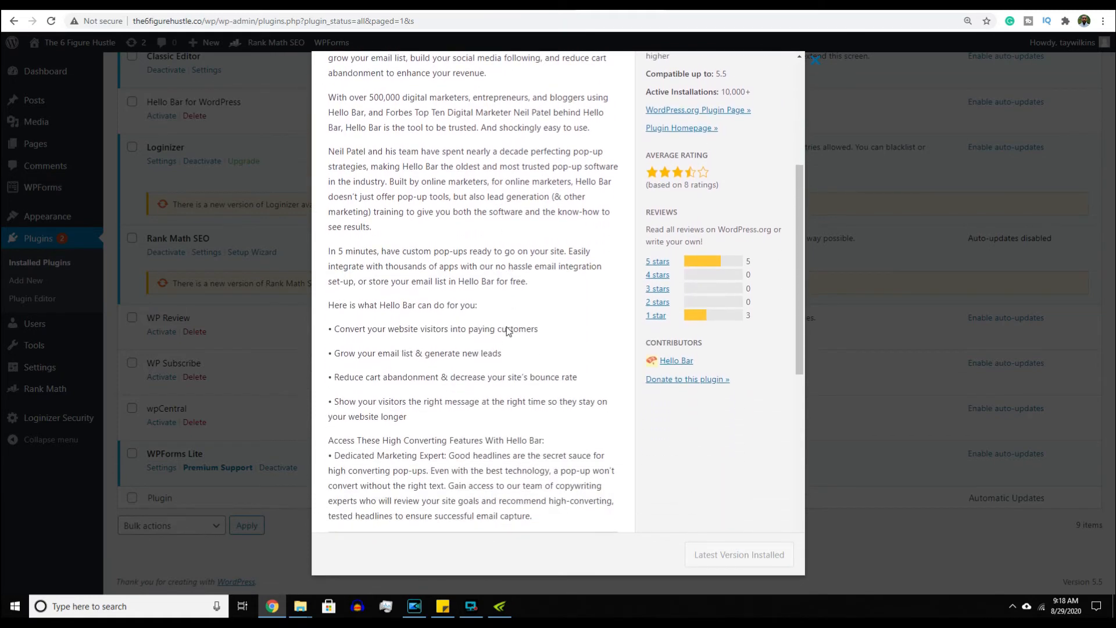
scroll(506, 330, down, 4)
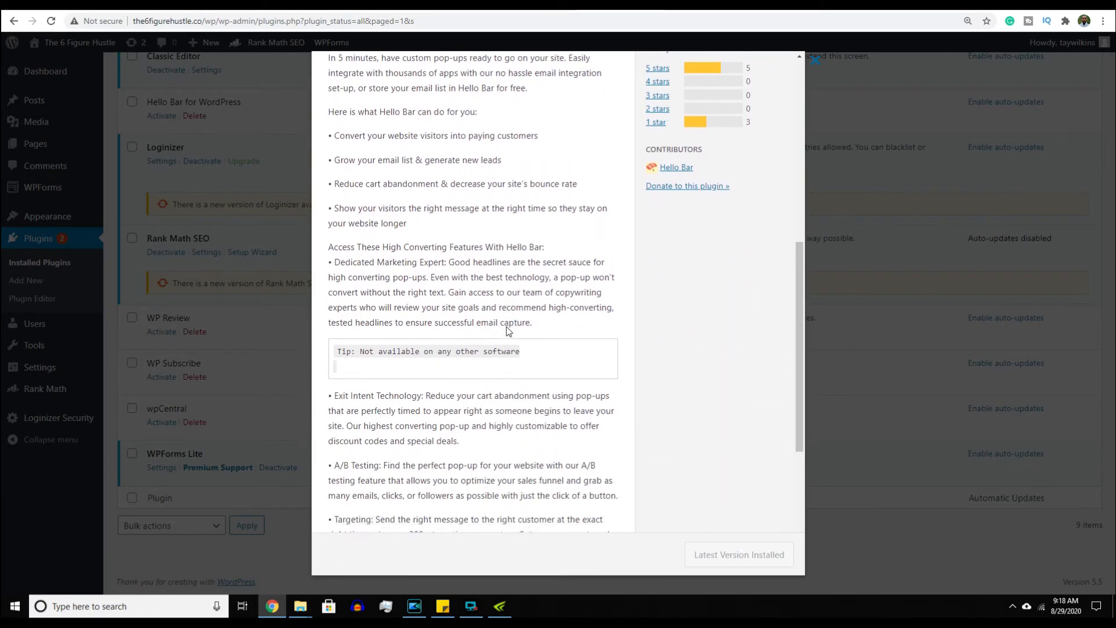
scroll(506, 331, down, 5)
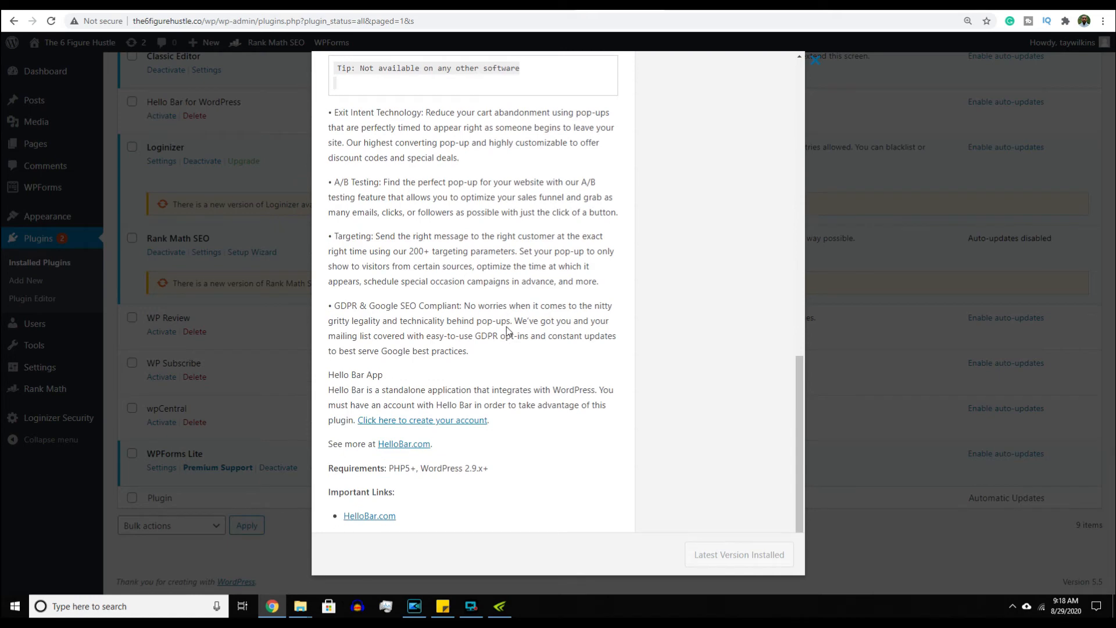
click(289, 318)
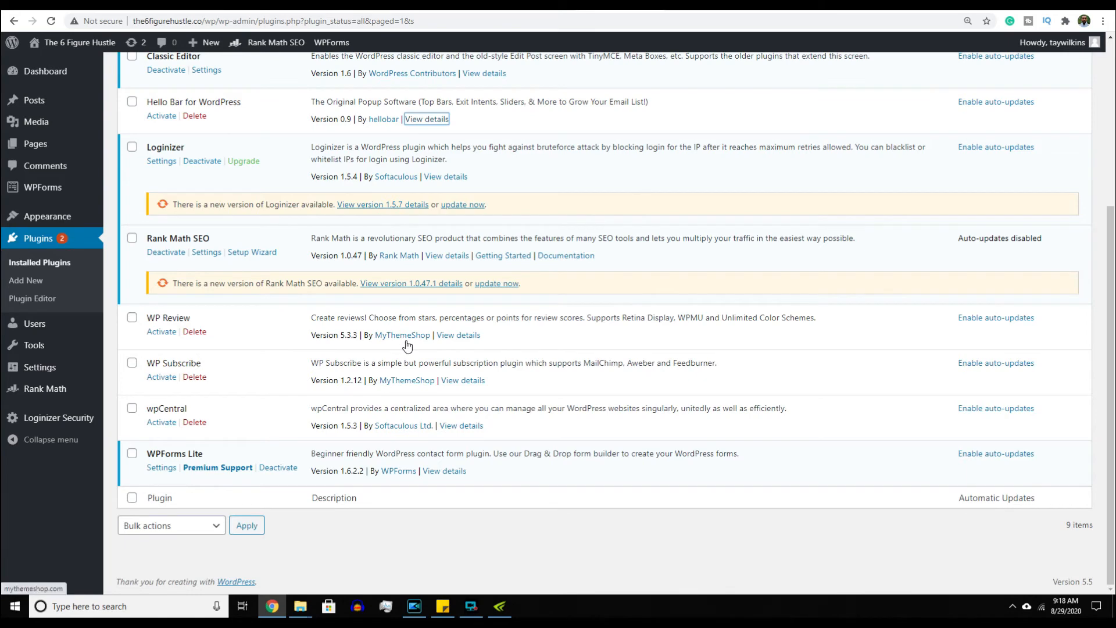
- Open WP Review's full-size star-rating screenshot, then move to the Add Themes Latest listing
click(451, 335)
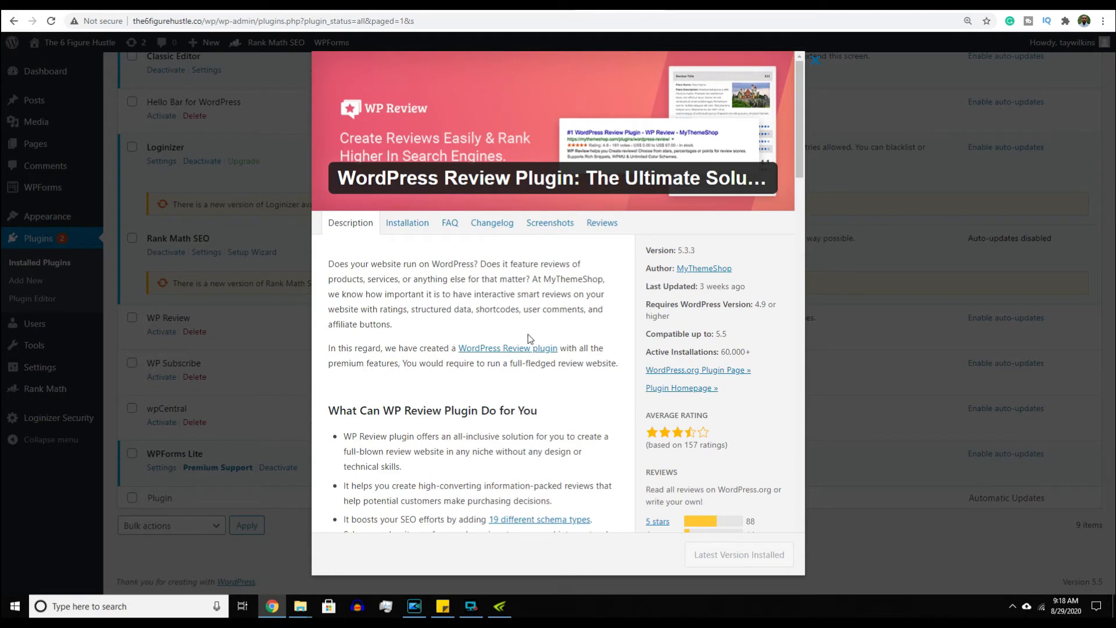
click(546, 226)
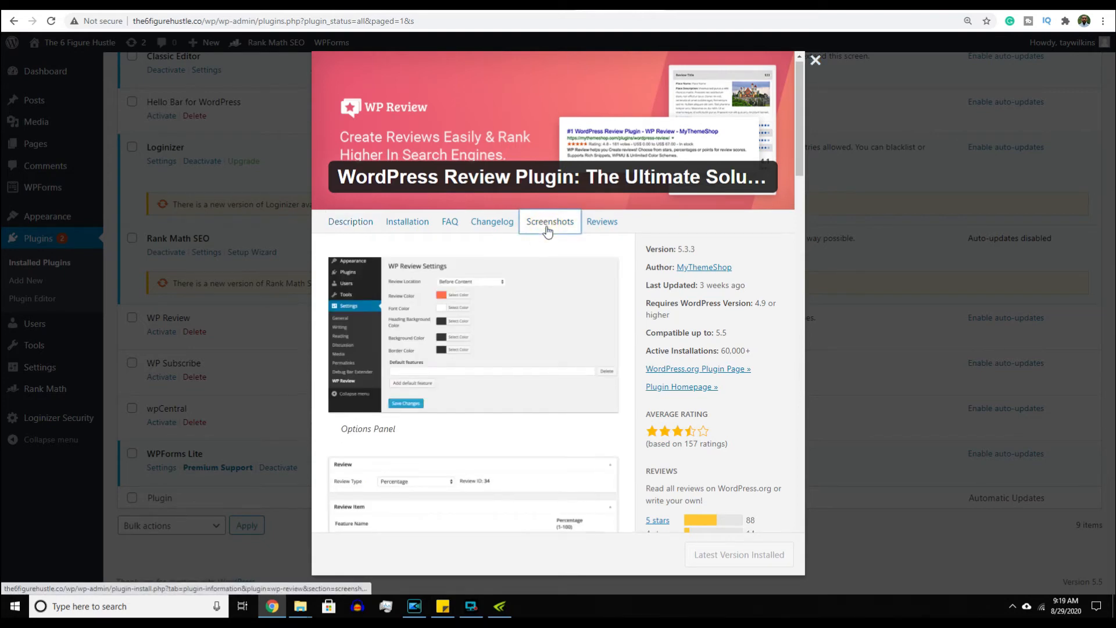
scroll(547, 232, down, 3)
scroll(548, 232, down, 10)
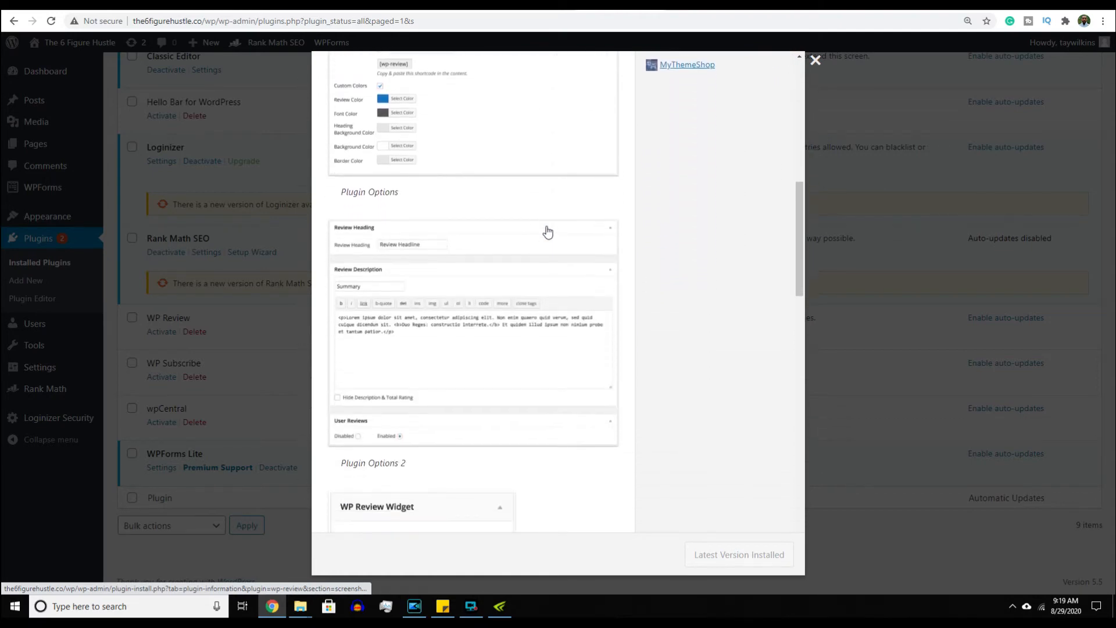
scroll(547, 232, down, 6)
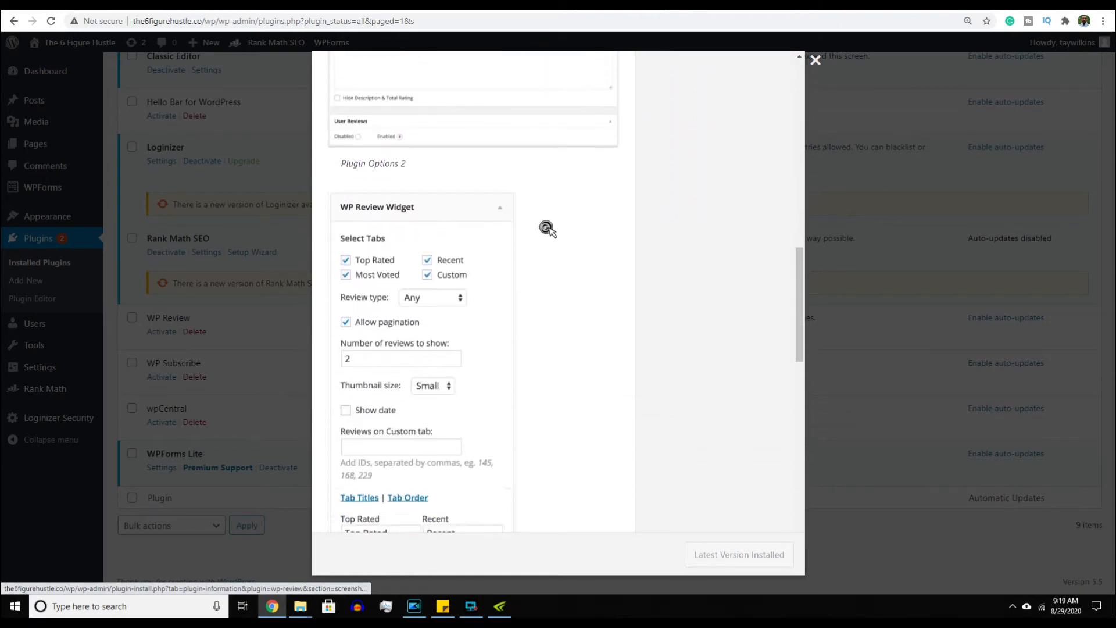
scroll(546, 228, down, 4)
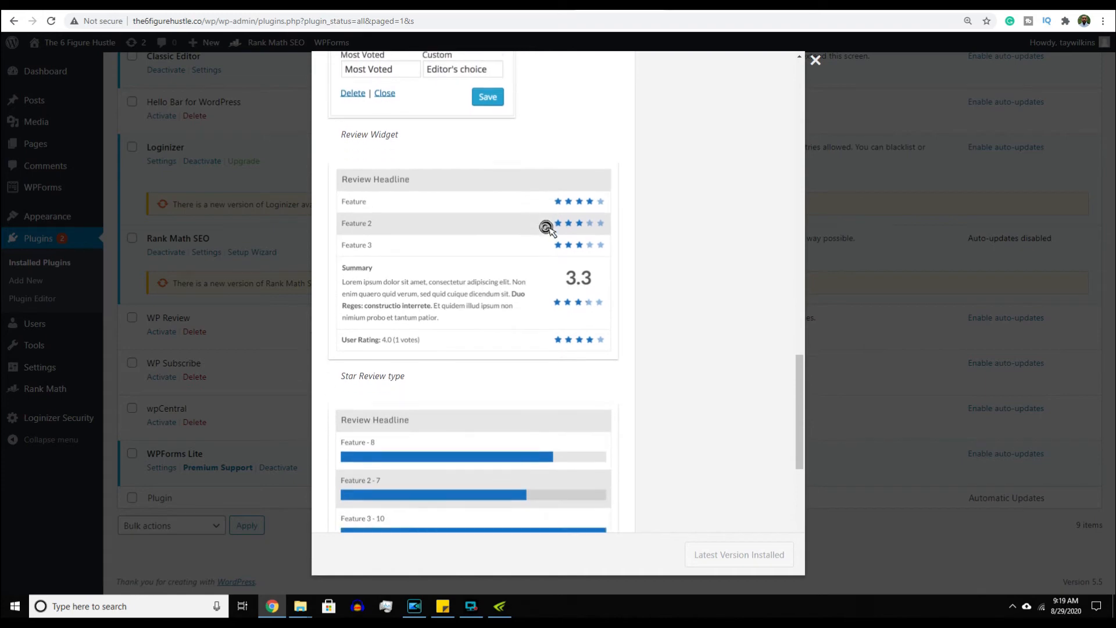
click(526, 250)
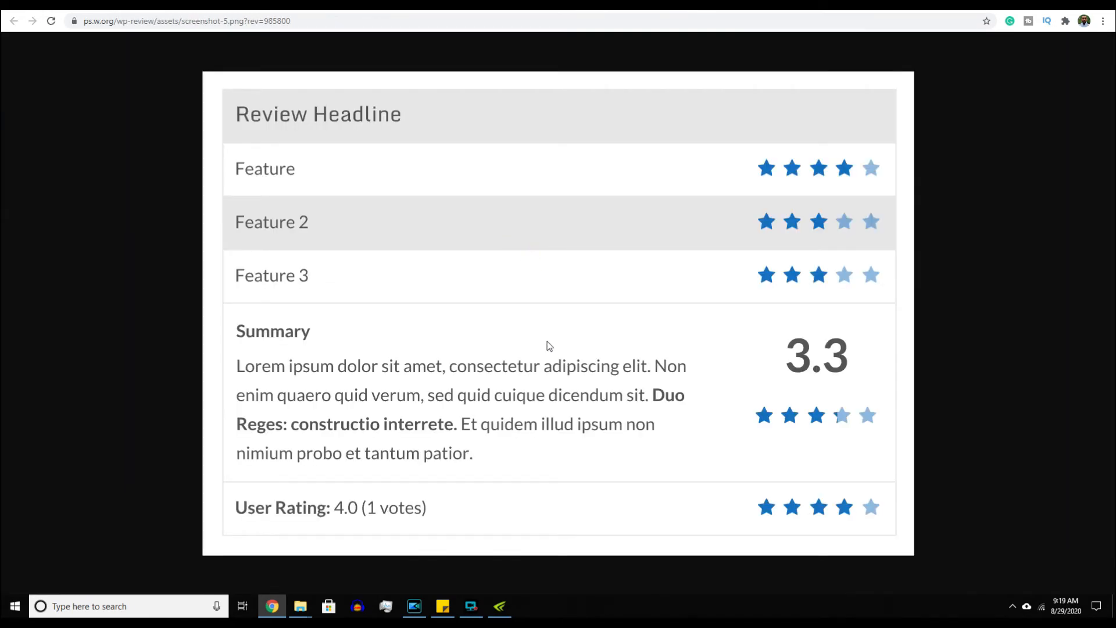
click(138, 372)
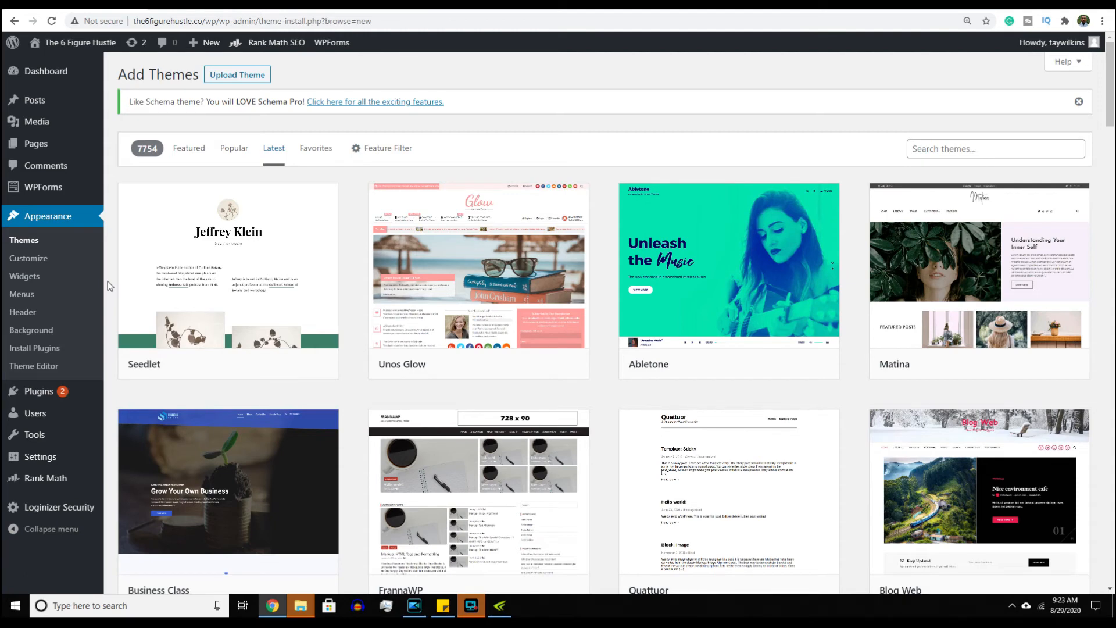
- Scroll the Latest themes down to Ecommerce Zone, Conceptly, Flaxseed Pro, ConsultStreet and Educollege
scroll(107, 280, down, 2)
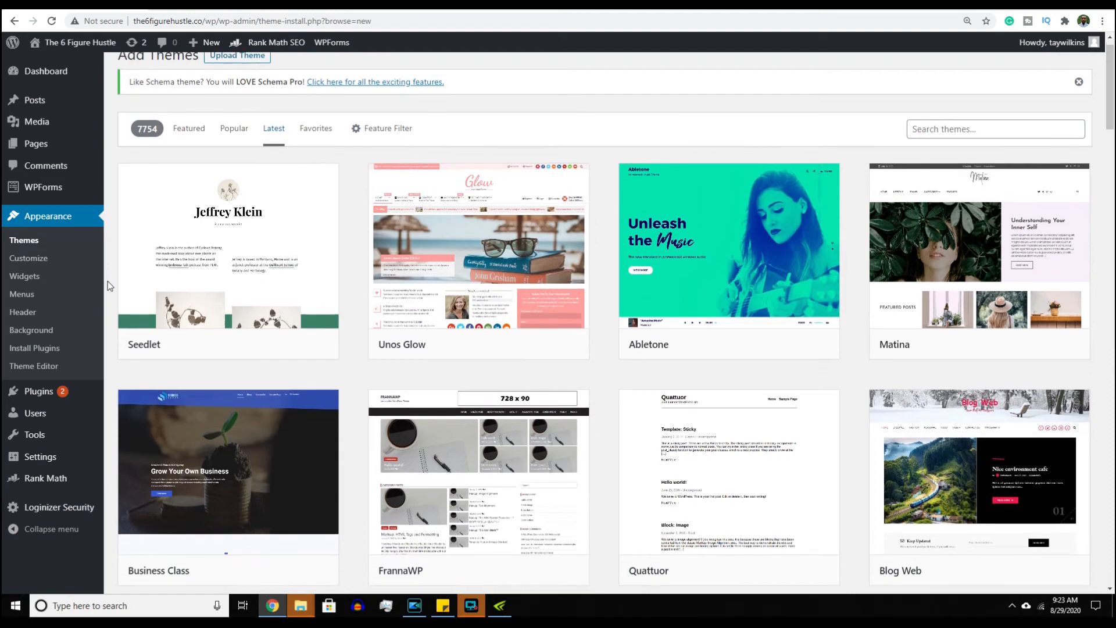
scroll(107, 281, down, 6)
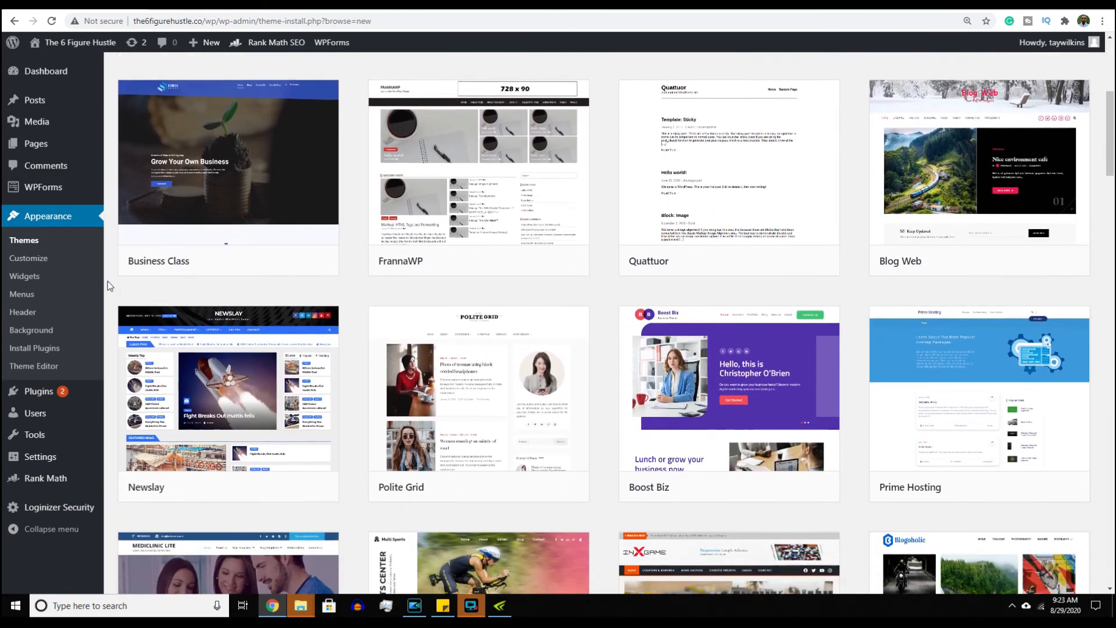
scroll(107, 280, down, 5)
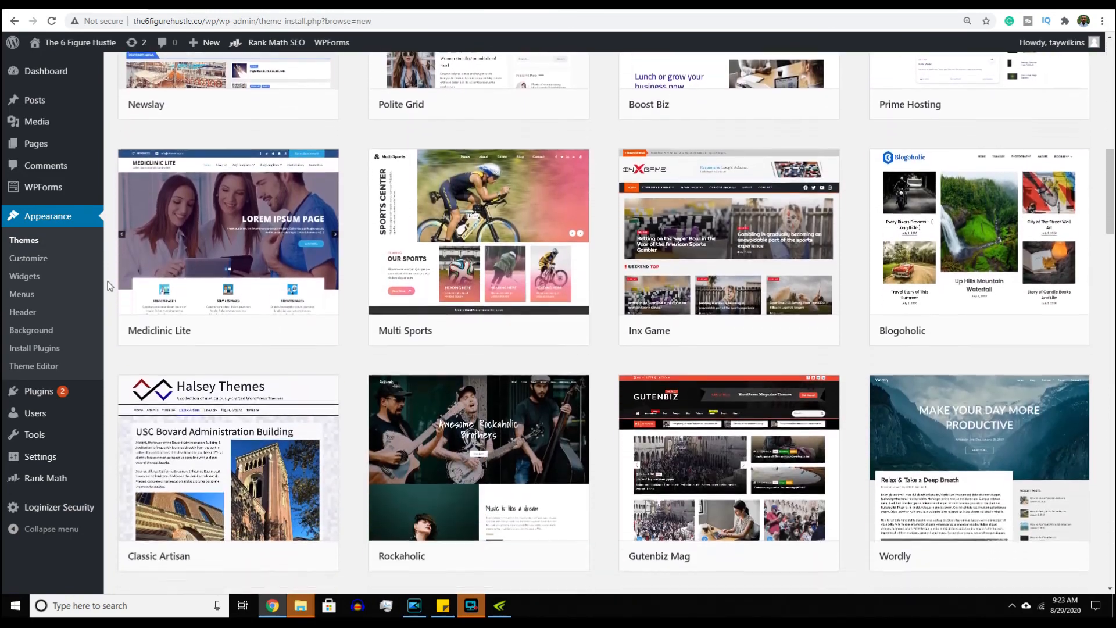
scroll(106, 280, down, 5)
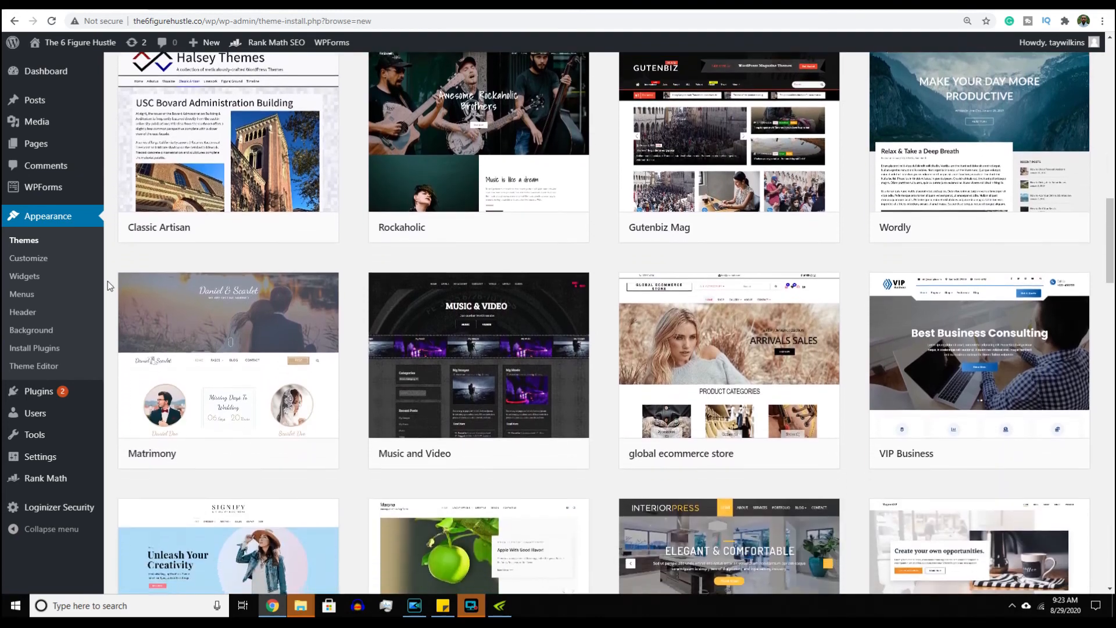
scroll(106, 286, down, 4)
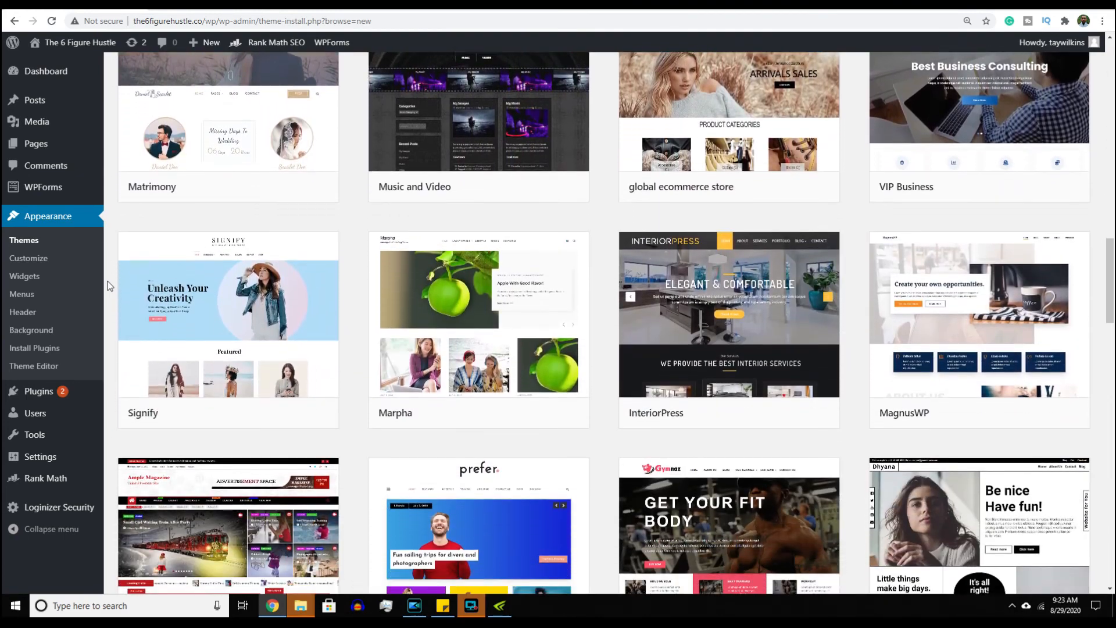
scroll(107, 286, down, 4)
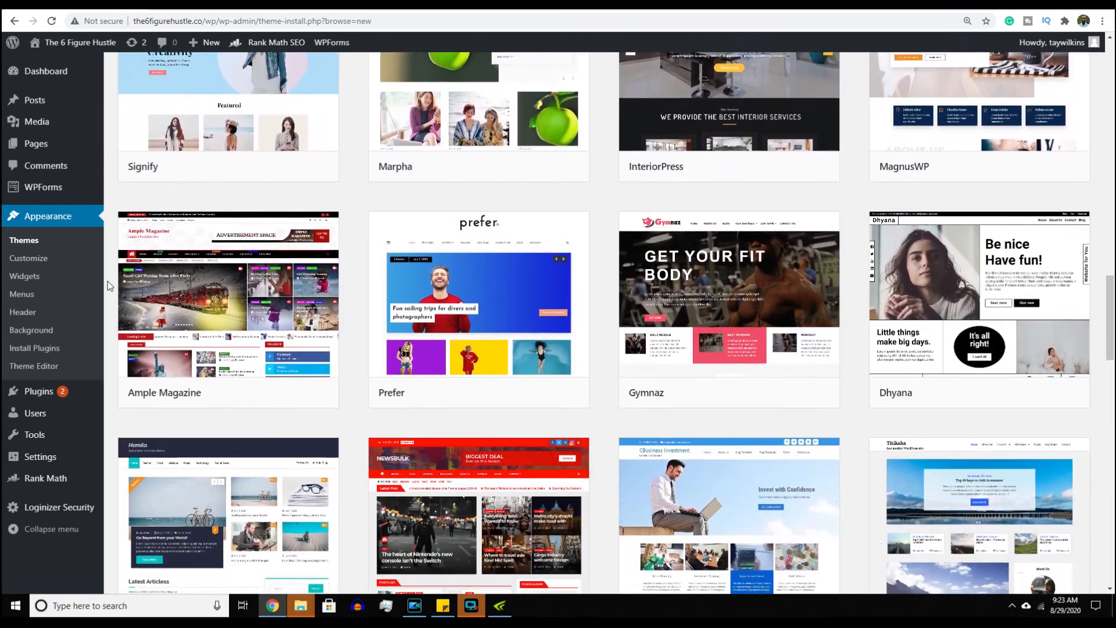
scroll(107, 285, down, 4)
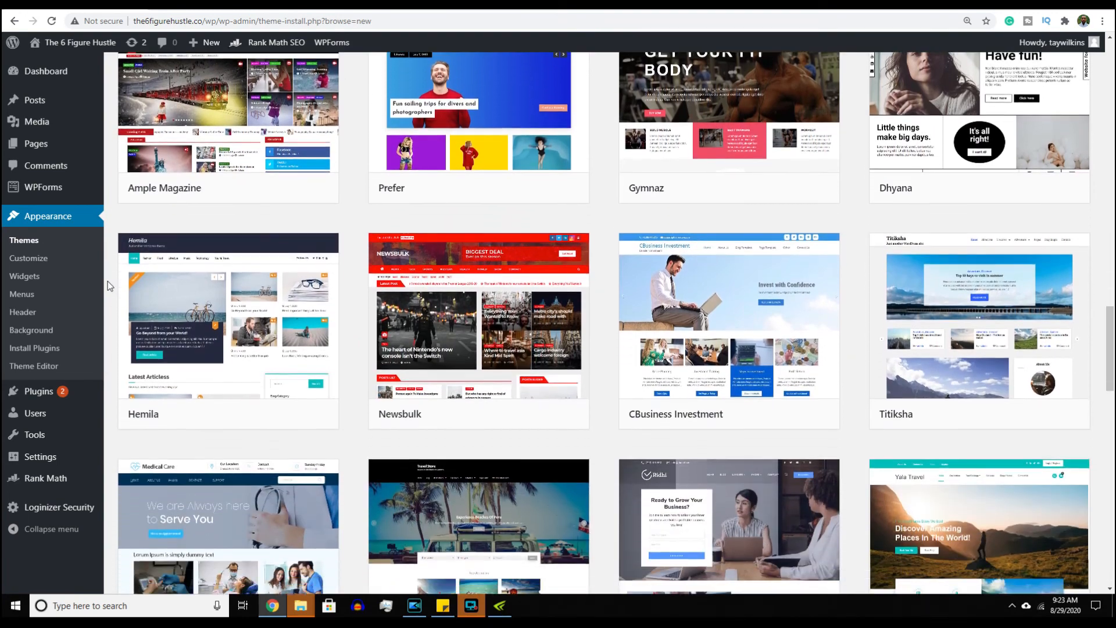
scroll(107, 286, down, 5)
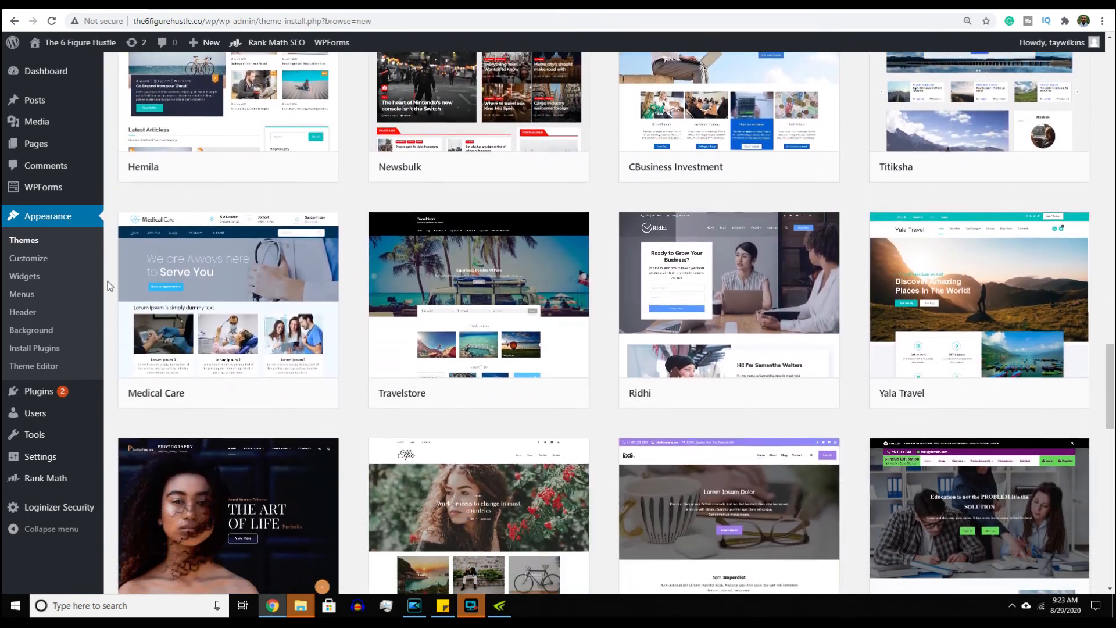
scroll(107, 285, down, 5)
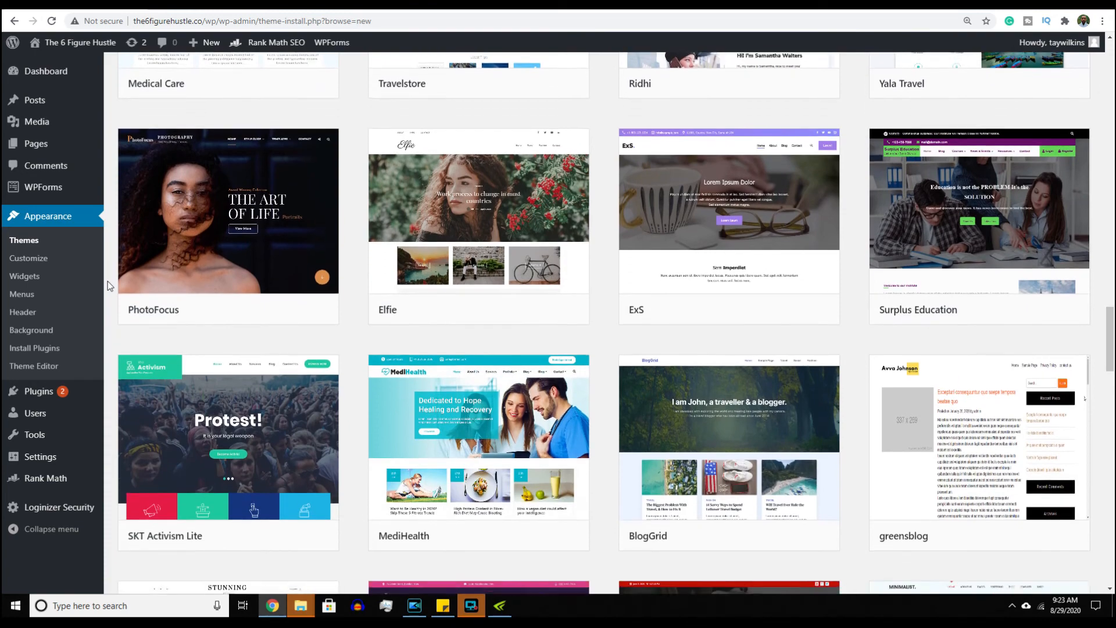
scroll(107, 286, down, 5)
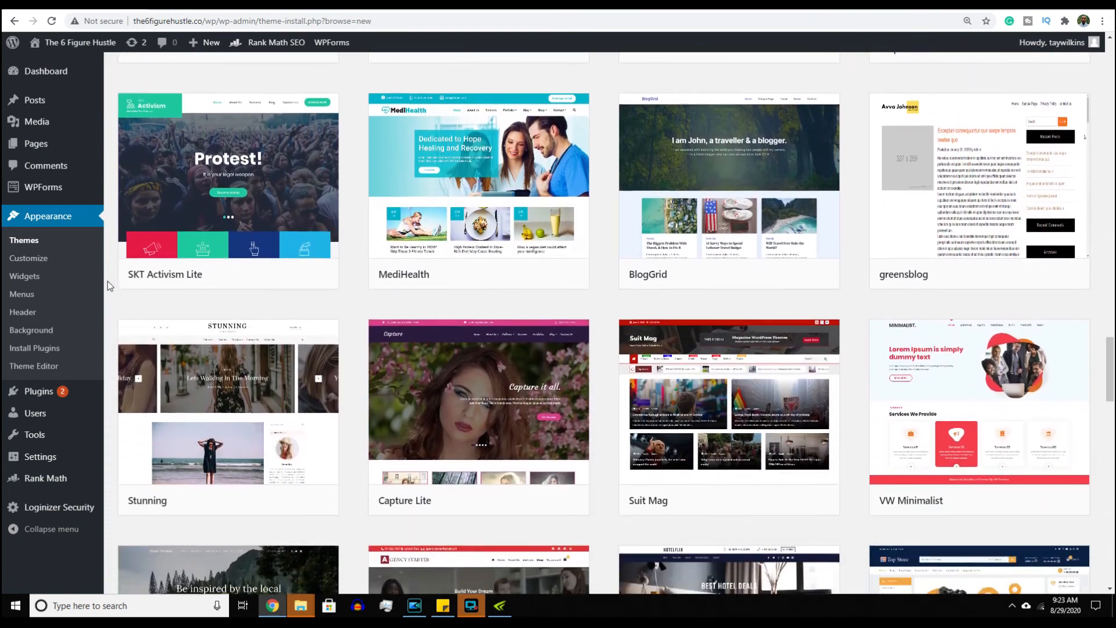
scroll(107, 285, down, 5)
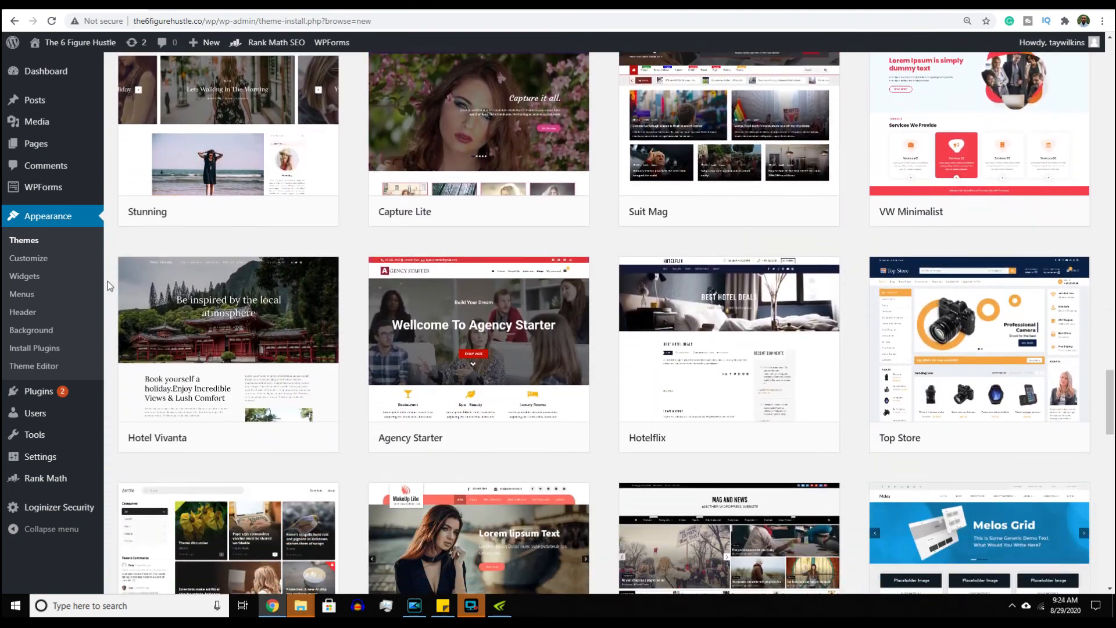
scroll(107, 286, down, 5)
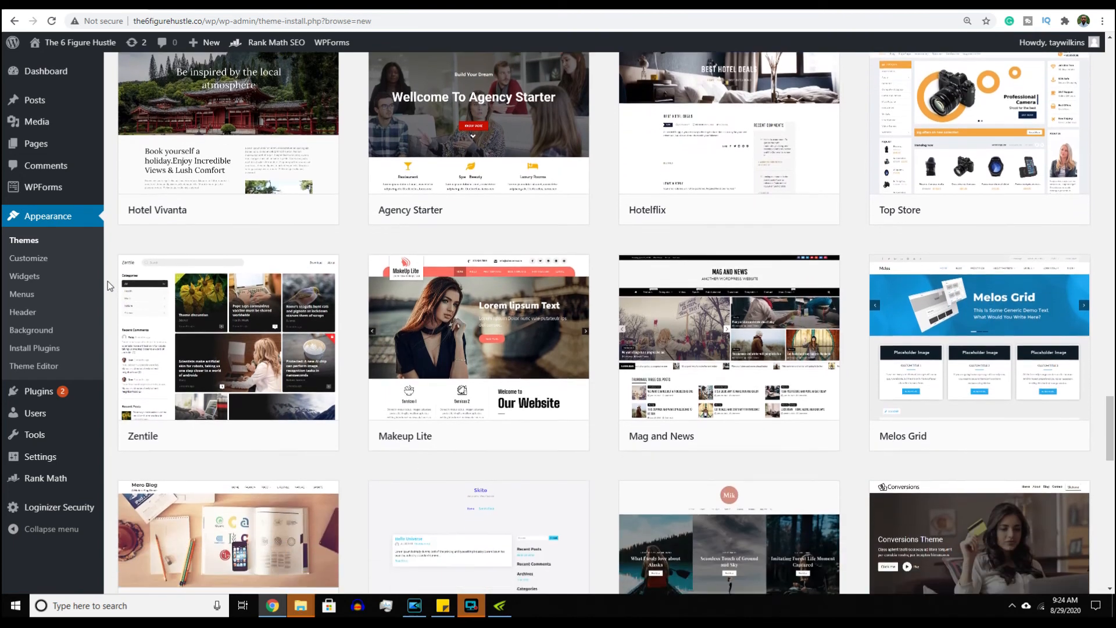
scroll(107, 286, down, 1)
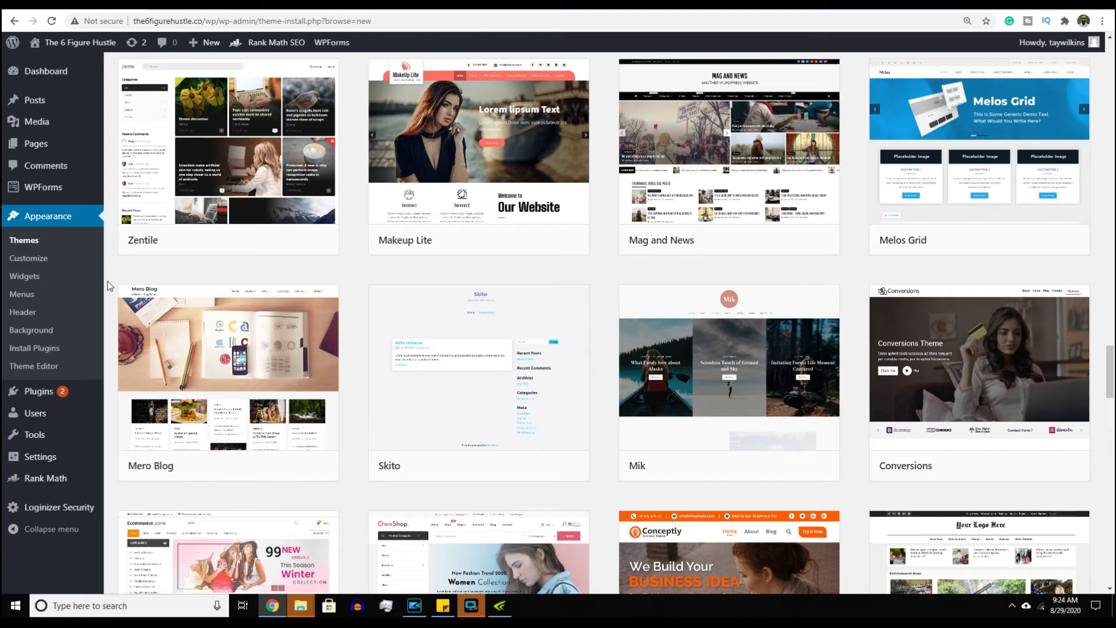
scroll(107, 286, down, 5)
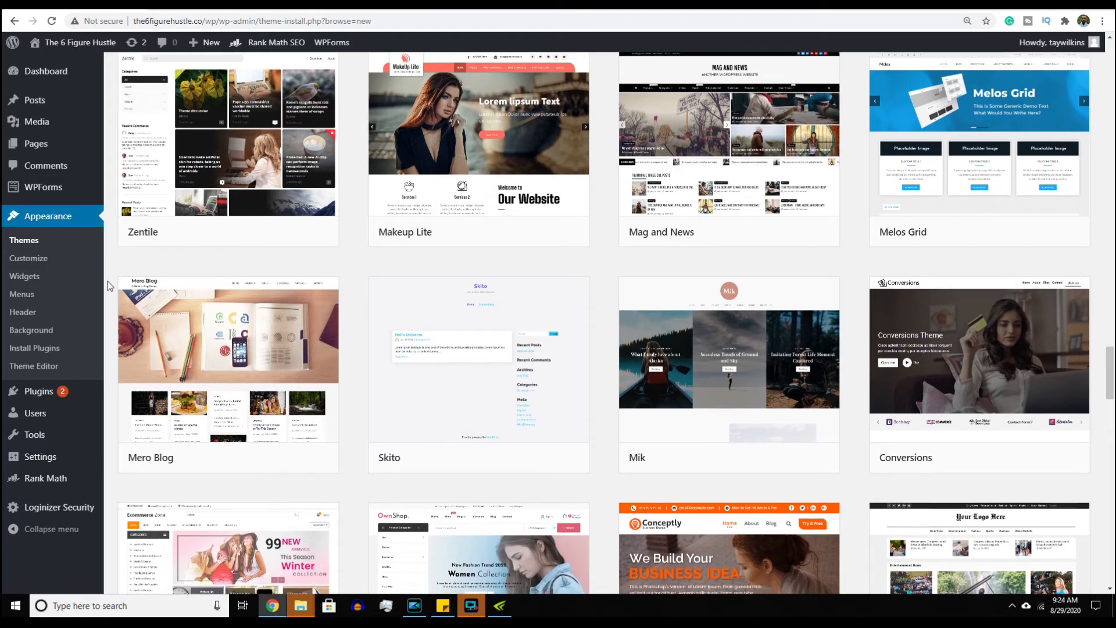
scroll(107, 286, down, 1)
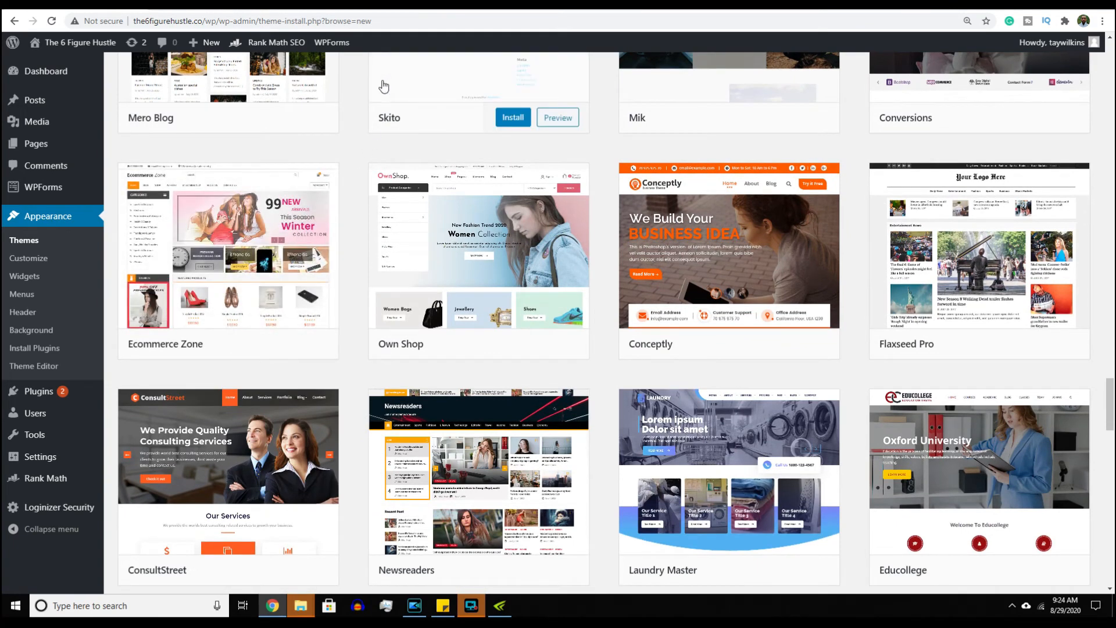
- From the Schema product page on mythemeshop.com, bring up the Default, Minimal and Shop demos
click(473, 4)
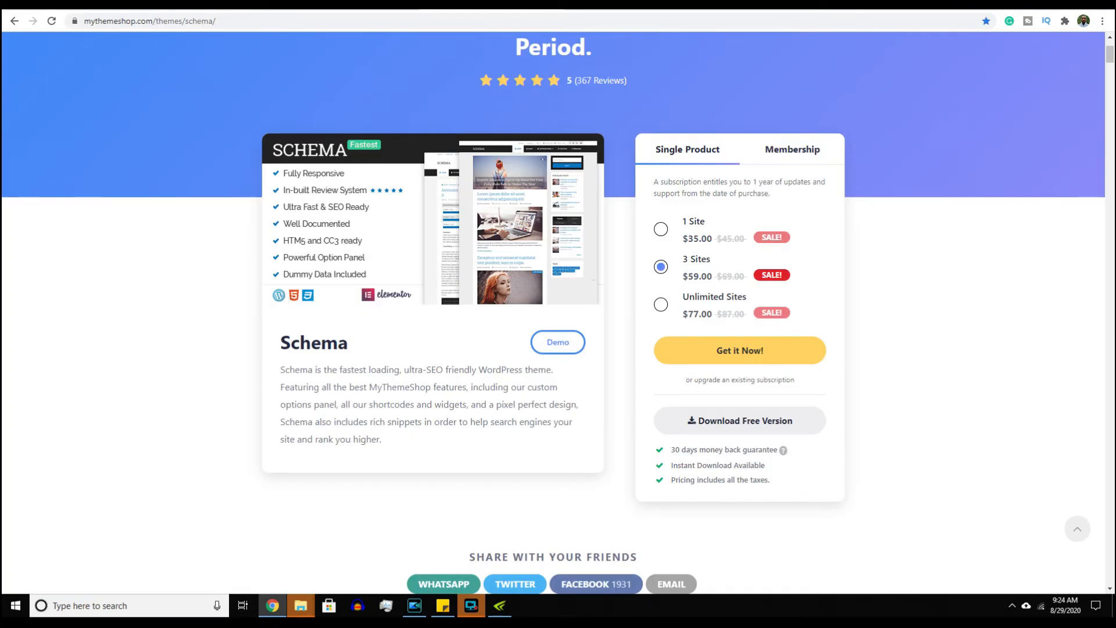
drag(219, 22, 85, 23)
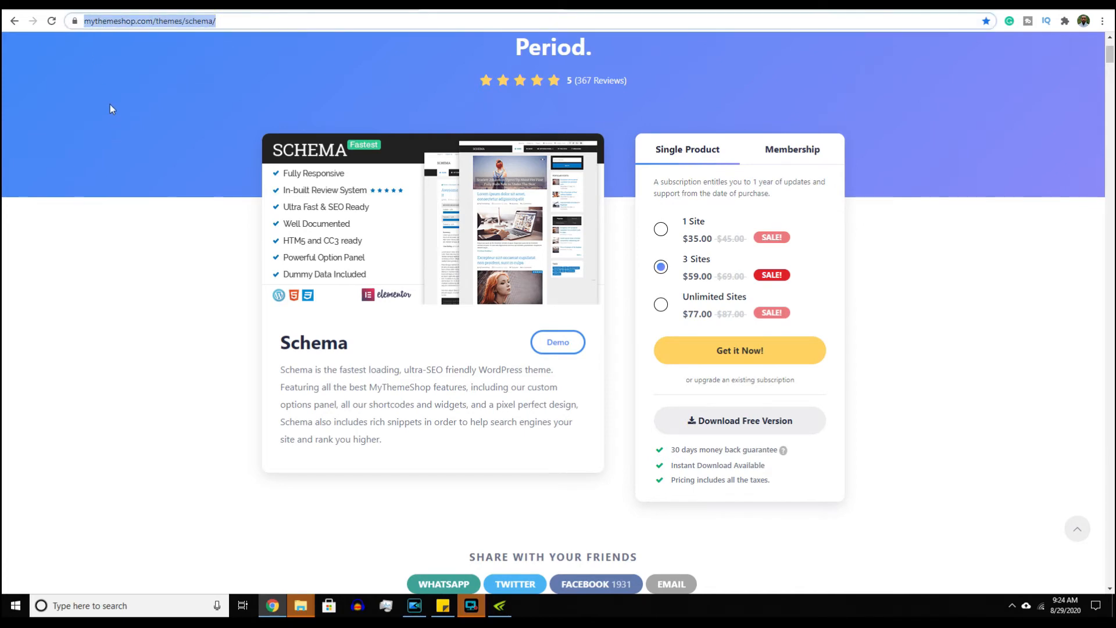
scroll(111, 108, up, 2)
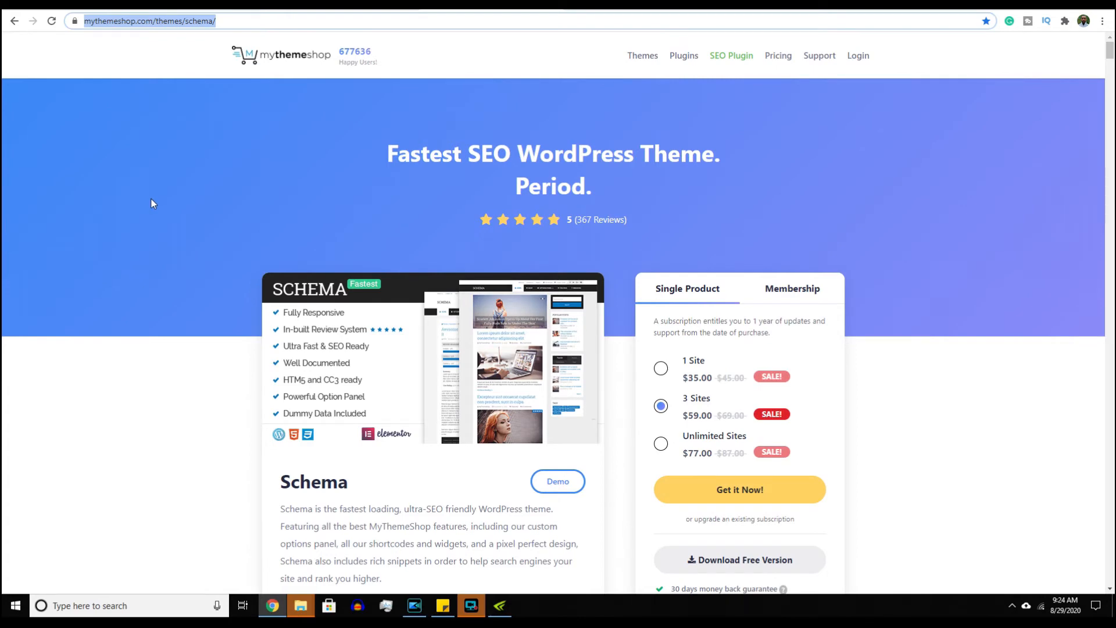
click(168, 311)
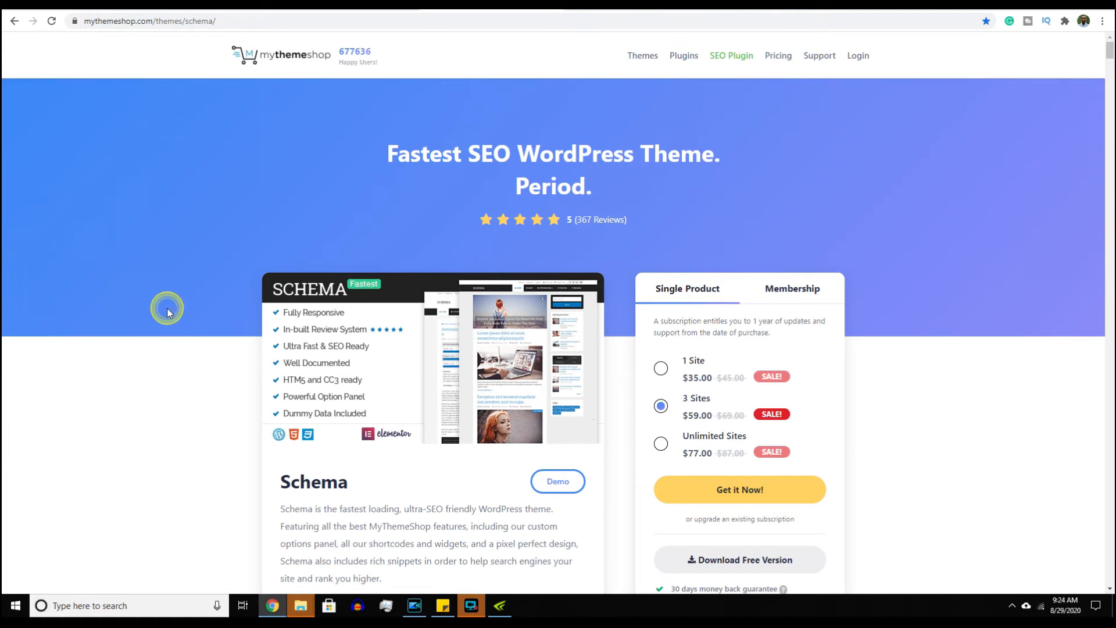
scroll(167, 309, down, 1)
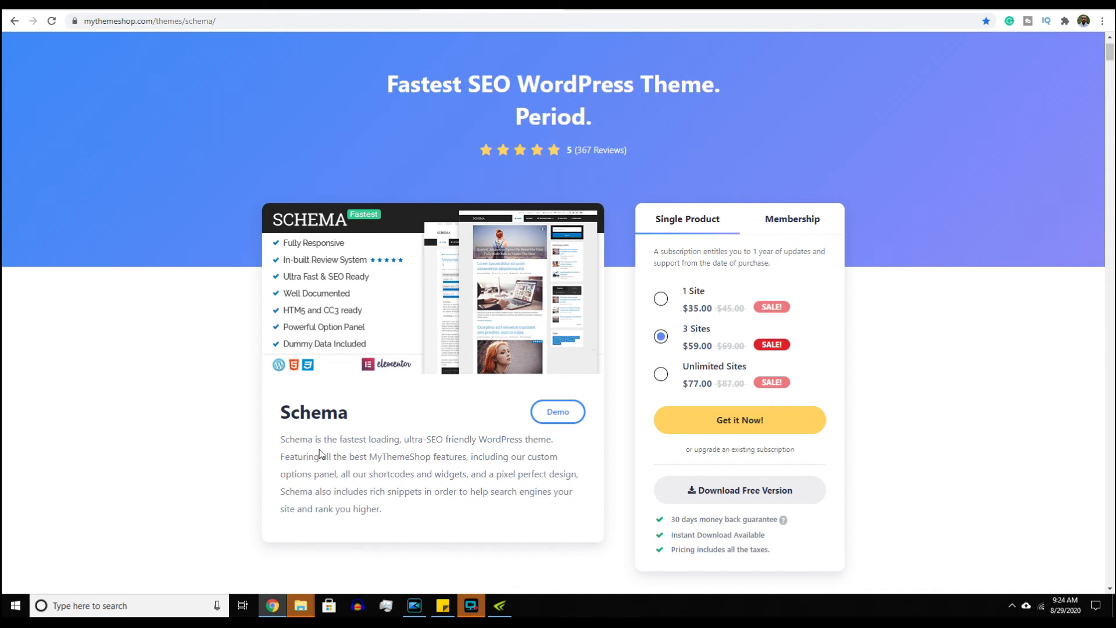
click(549, 414)
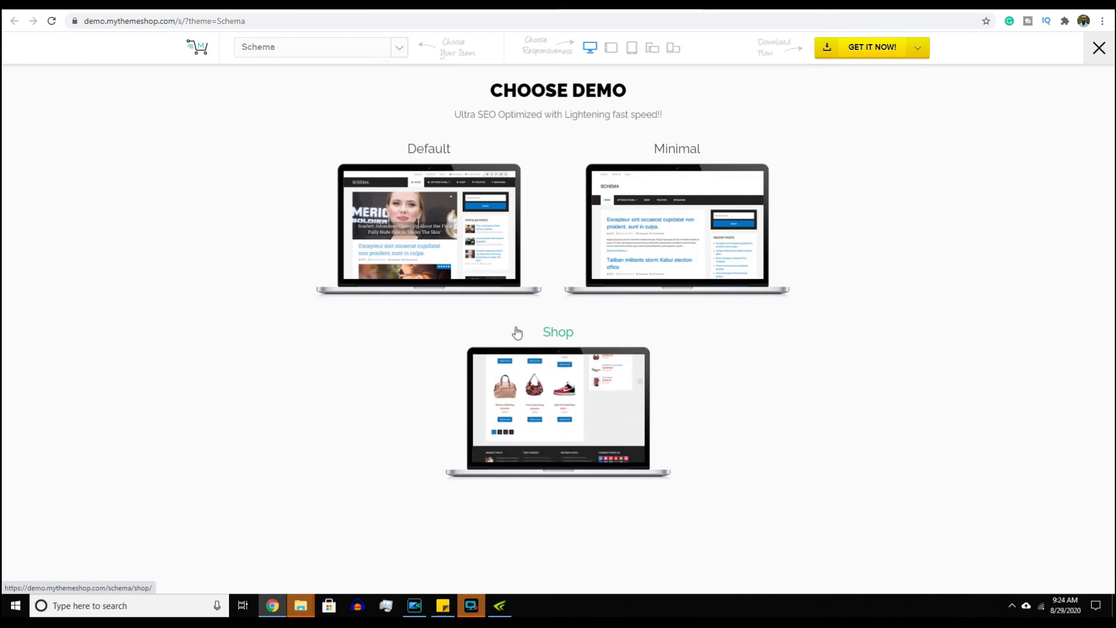
- Load the Schema Default demo, scroll it, and preview it at phone width
click(453, 250)
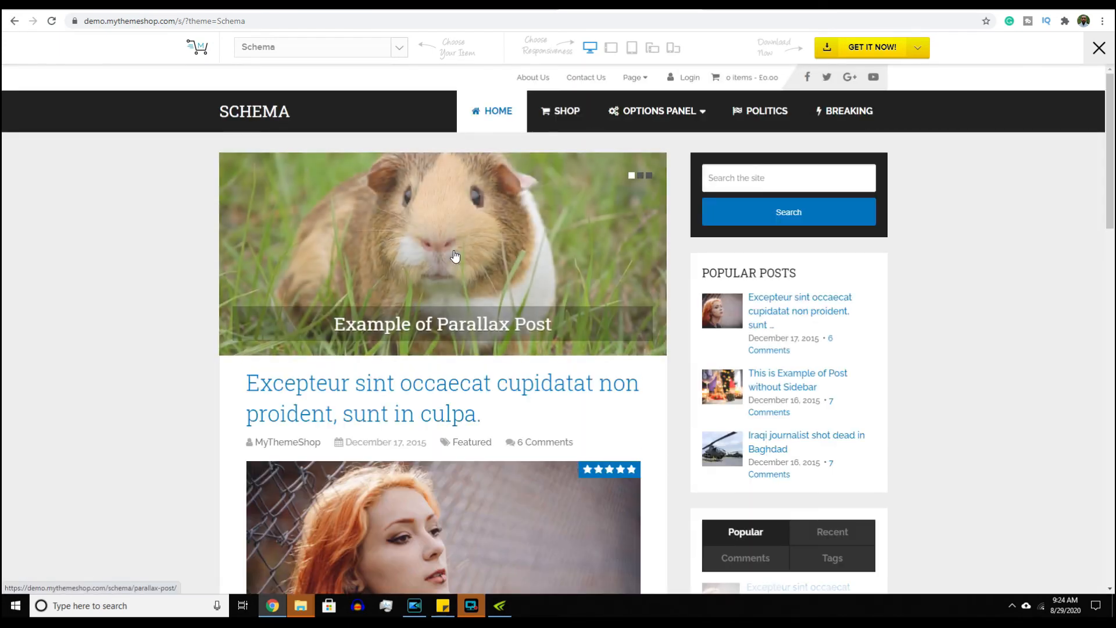
scroll(170, 339, down, 3)
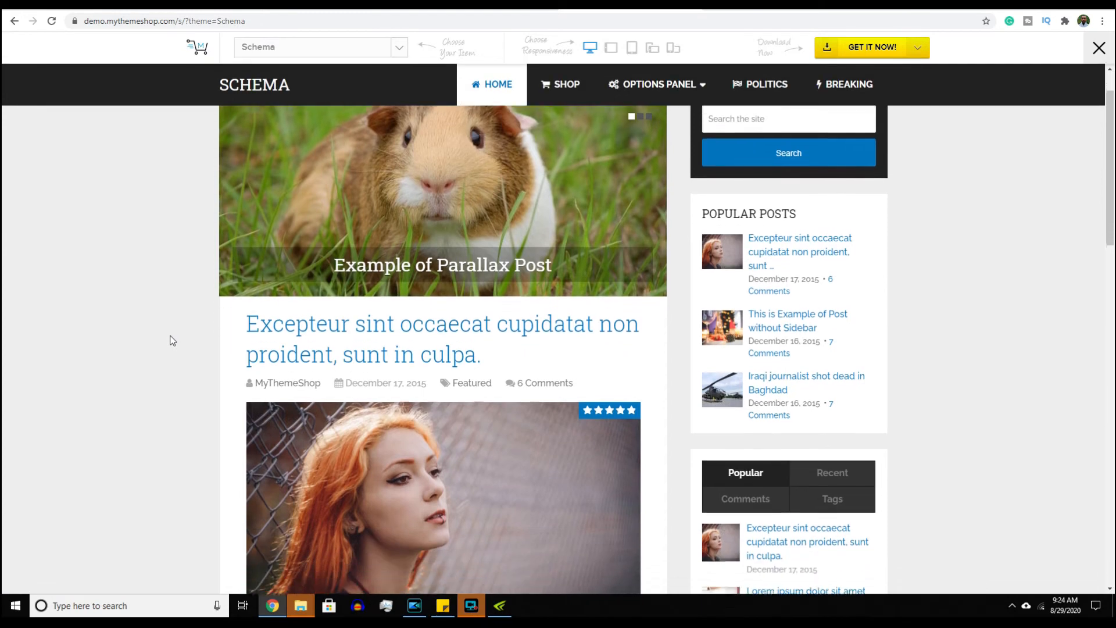
scroll(173, 340, down, 2)
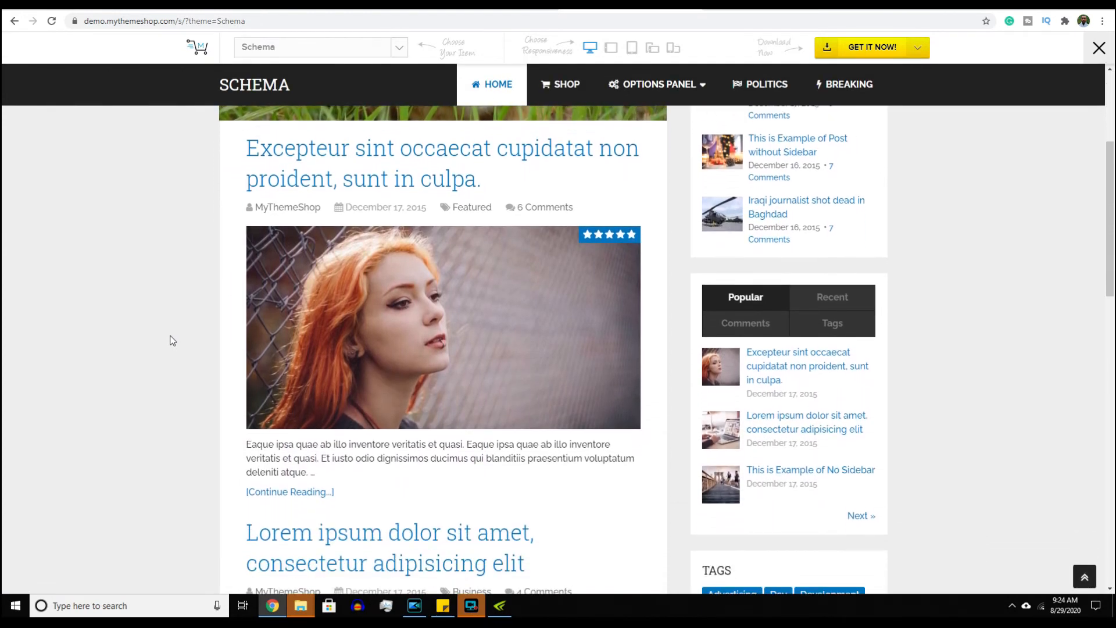
click(673, 51)
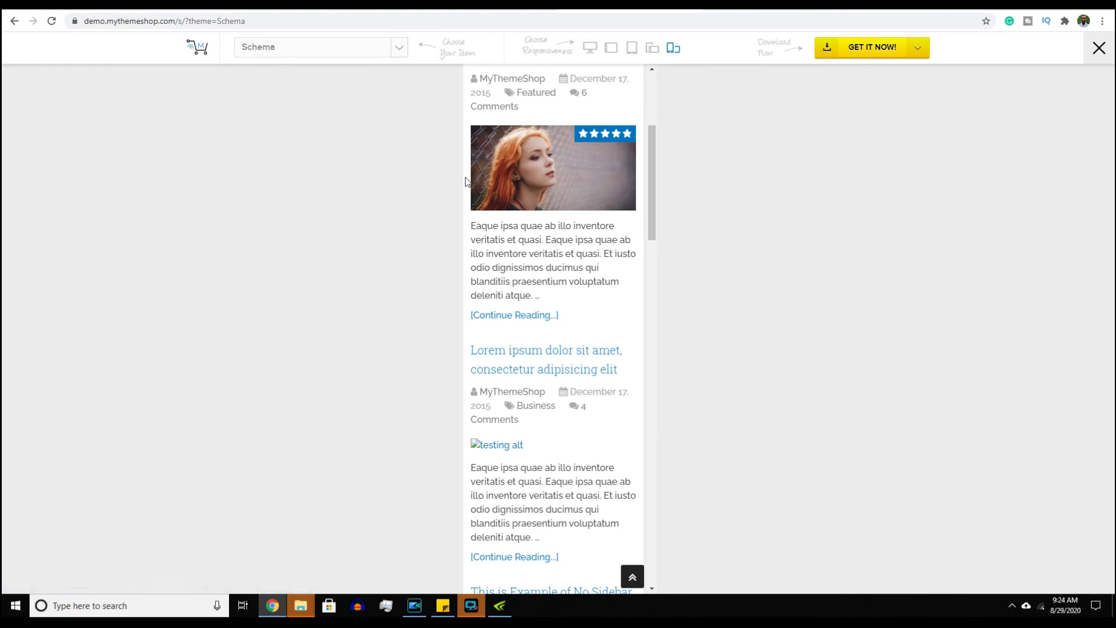
scroll(463, 174, down, 6)
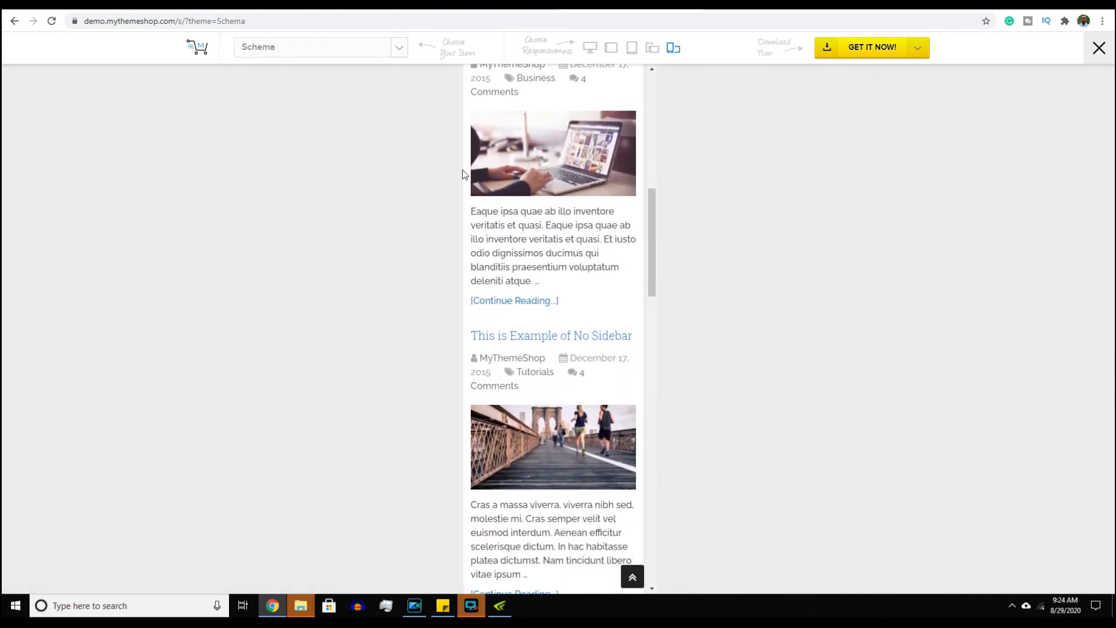
scroll(463, 174, up, 8)
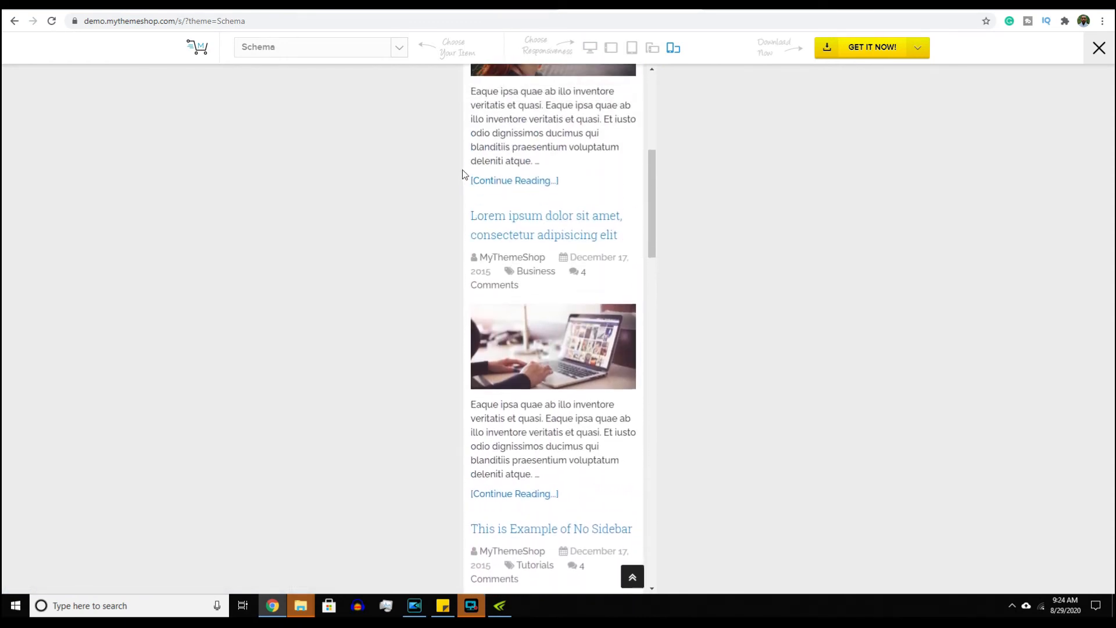
scroll(462, 169, up, 5)
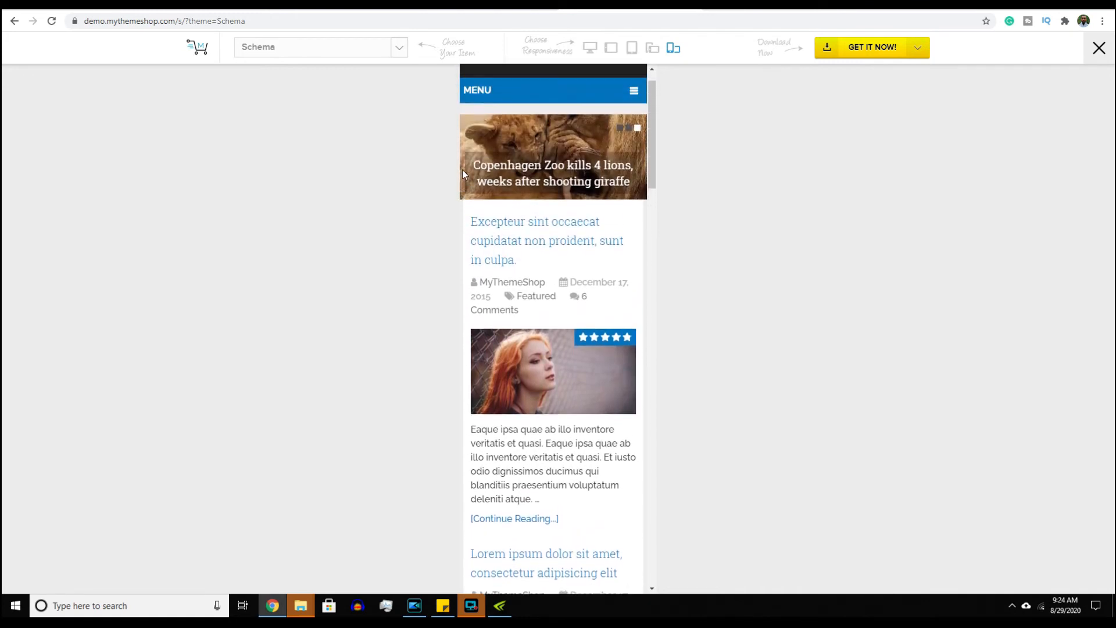
- Return the demo preview to desktop width, scroll it, then go back to the Schema product page
click(590, 52)
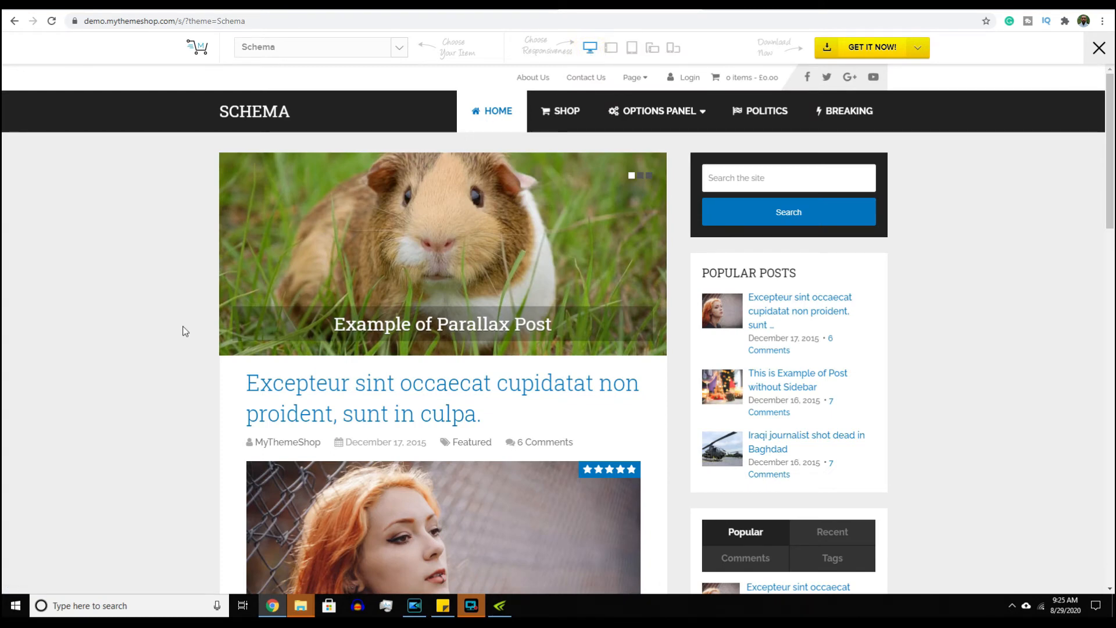
scroll(183, 326, down, 1)
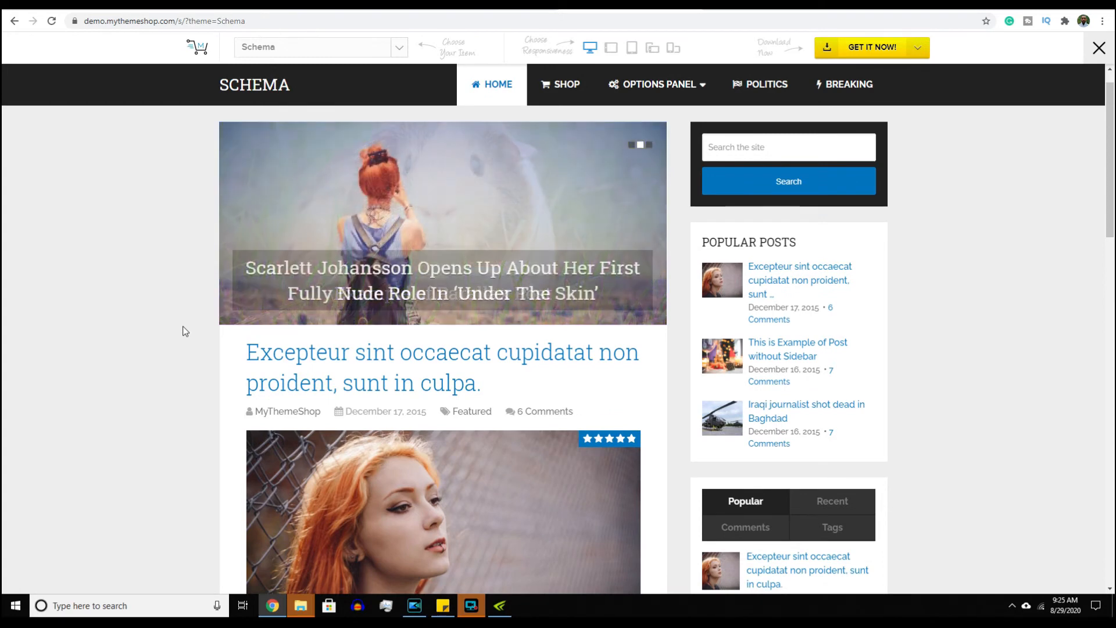
scroll(184, 331, down, 2)
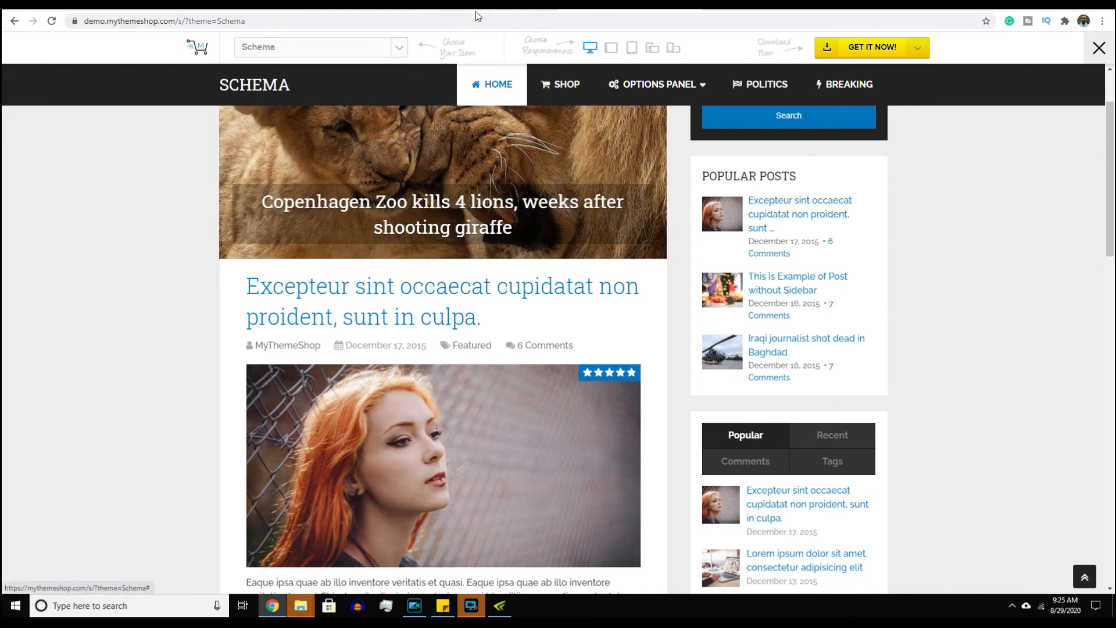
click(494, 7)
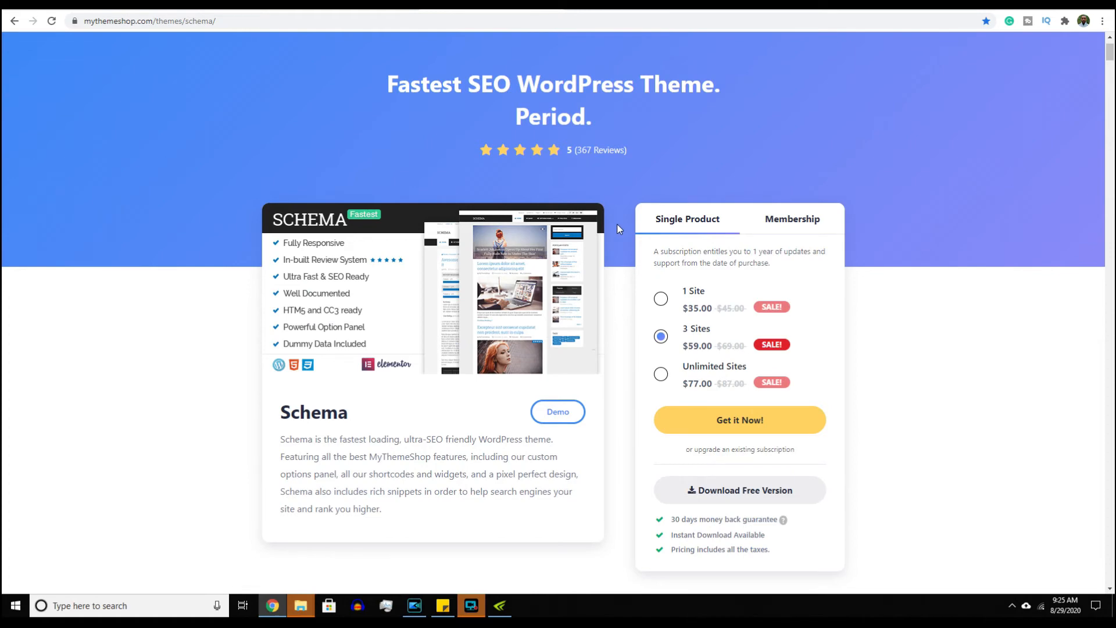
- Select the 1 Site Schema licence at $35.00, then move to the Yosemite theme page
click(660, 298)
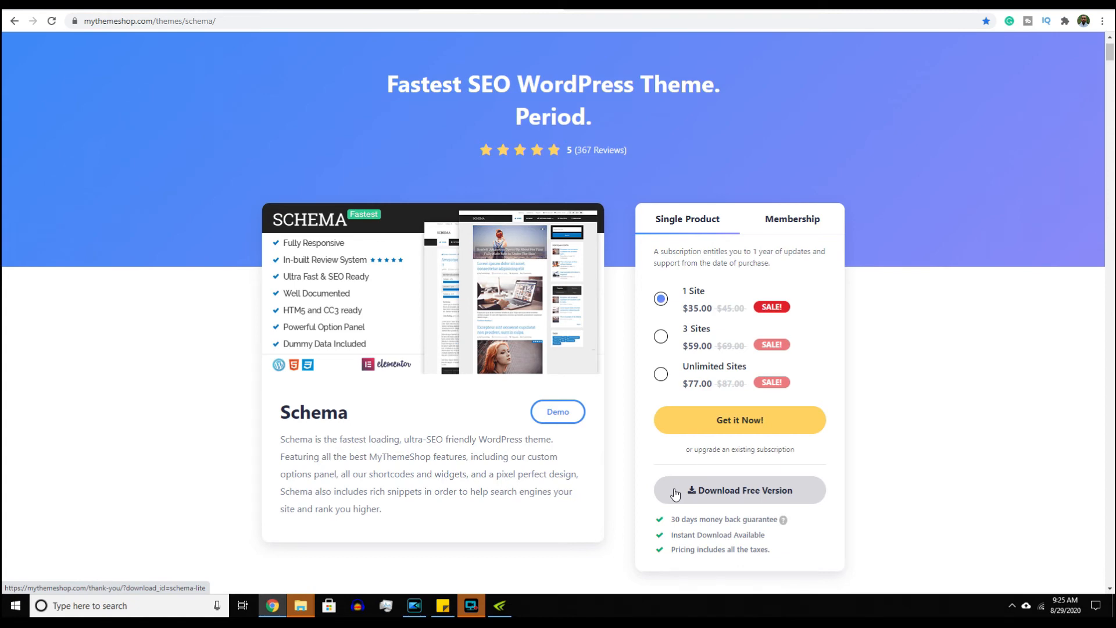
scroll(675, 494, down, 2)
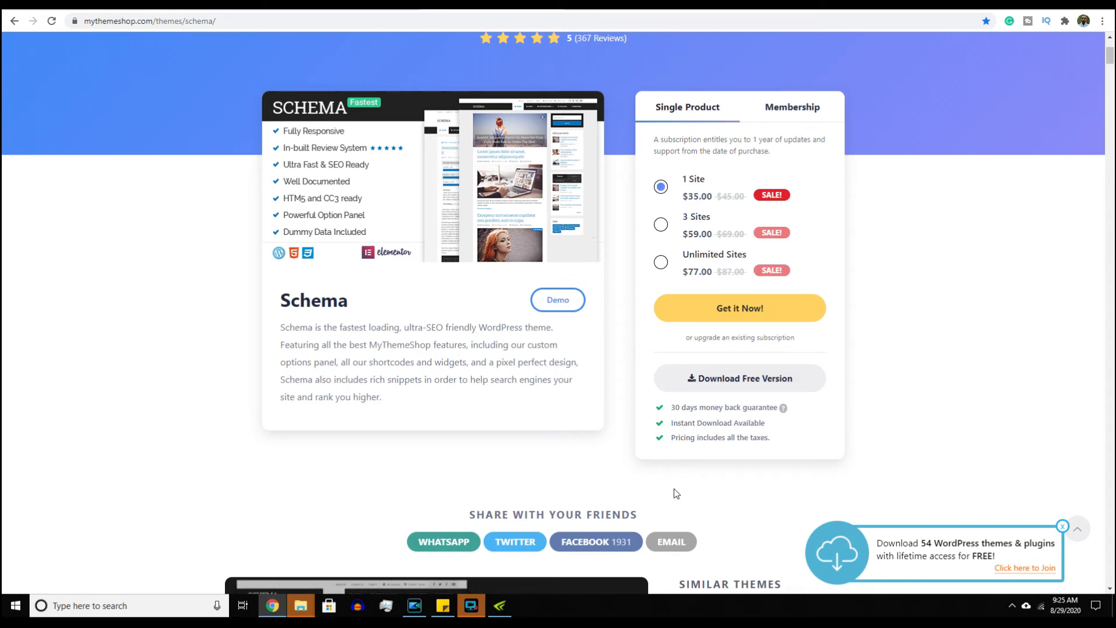
click(733, 4)
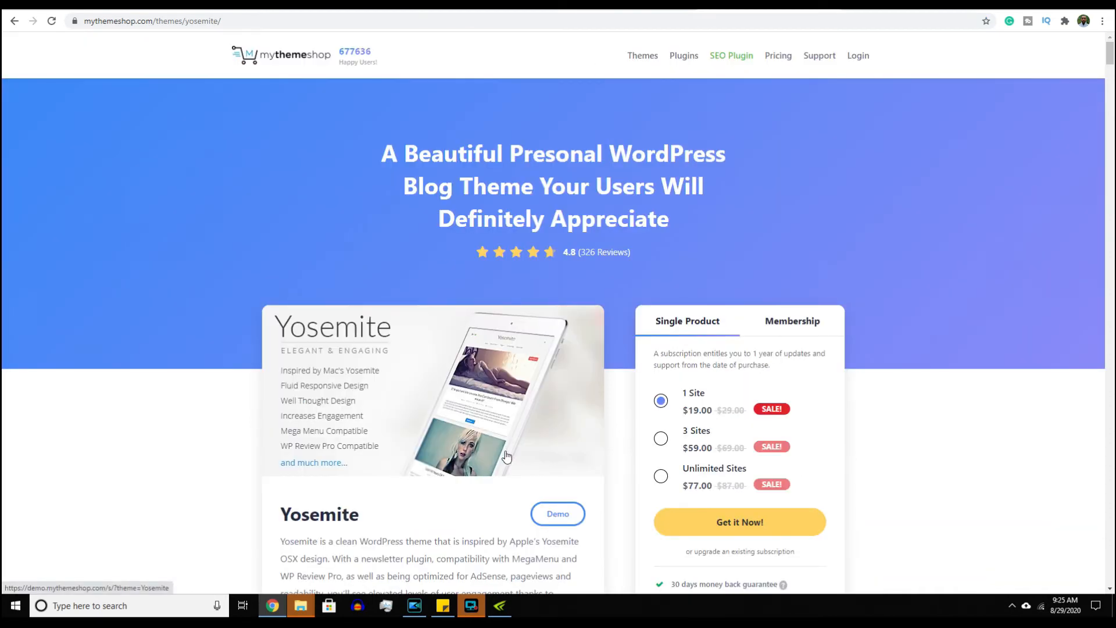
- Load the Yosemite With Sidebar demo and preview it at phone, then desktop, width
click(556, 513)
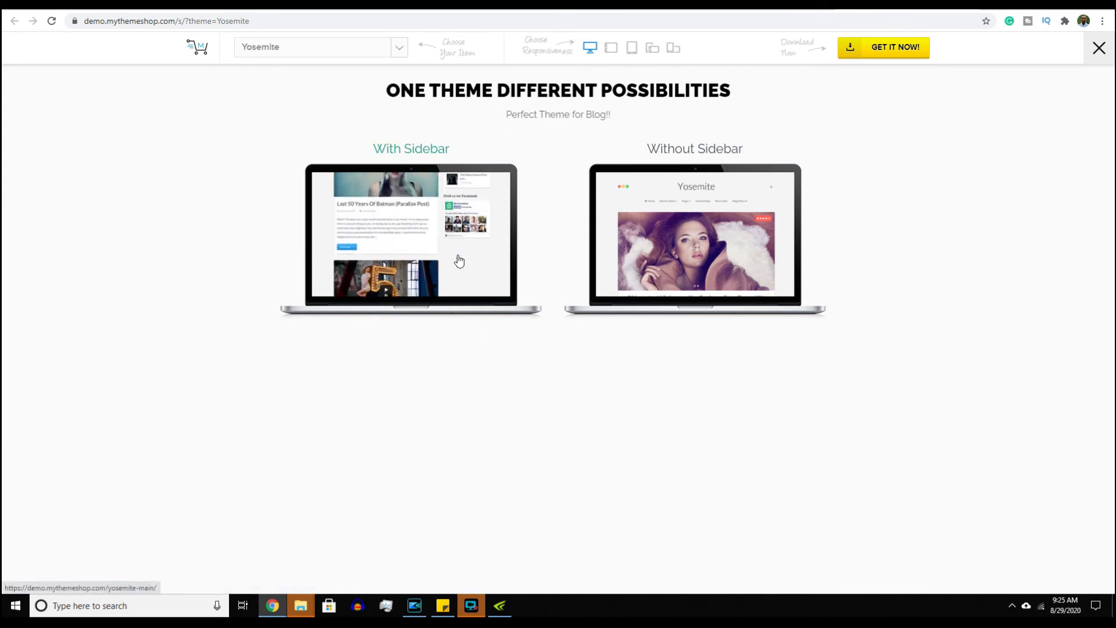
click(458, 255)
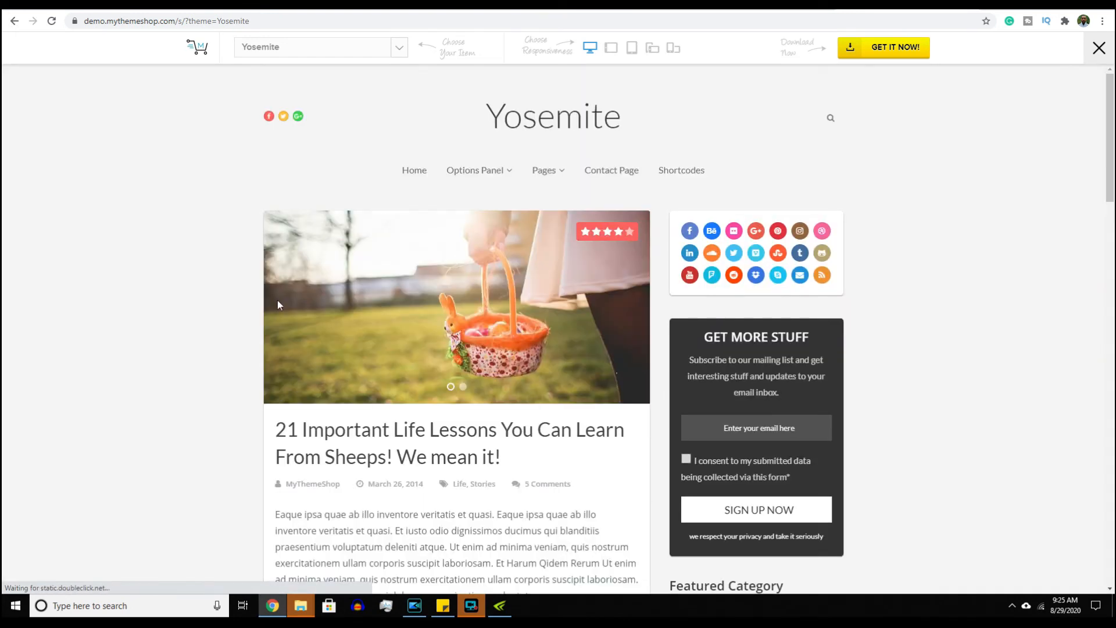
scroll(246, 298, down, 4)
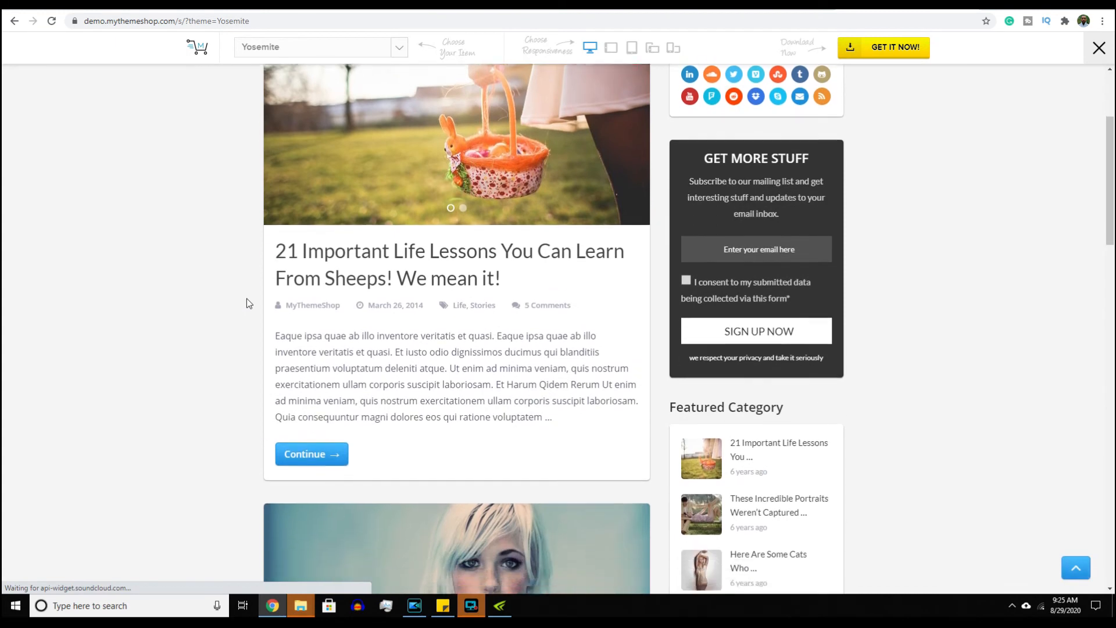
scroll(246, 303, up, 2)
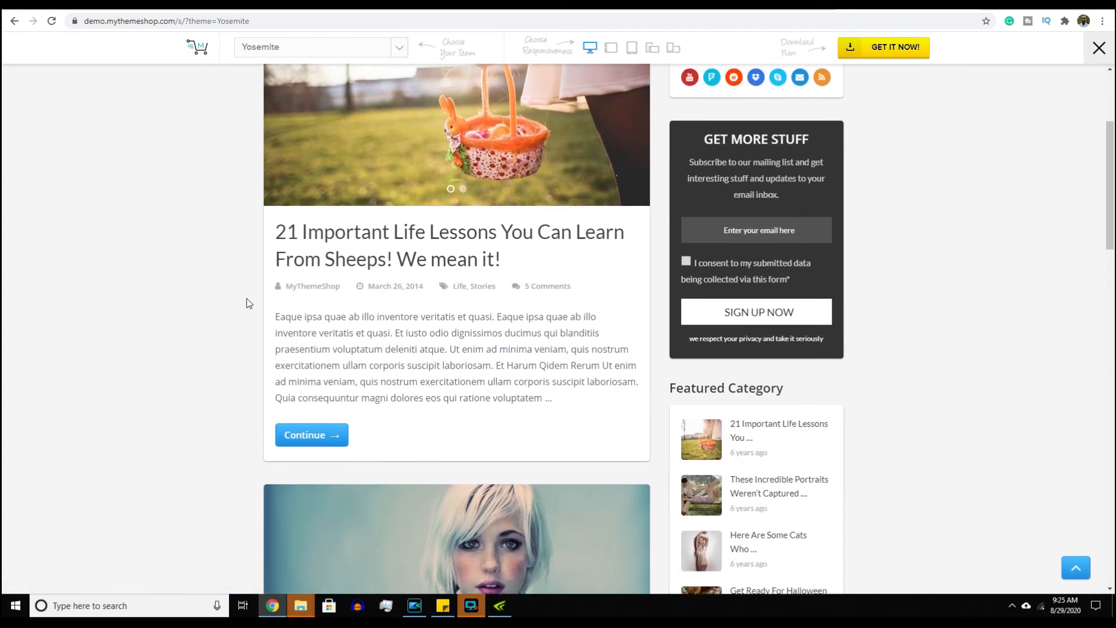
scroll(246, 303, up, 1)
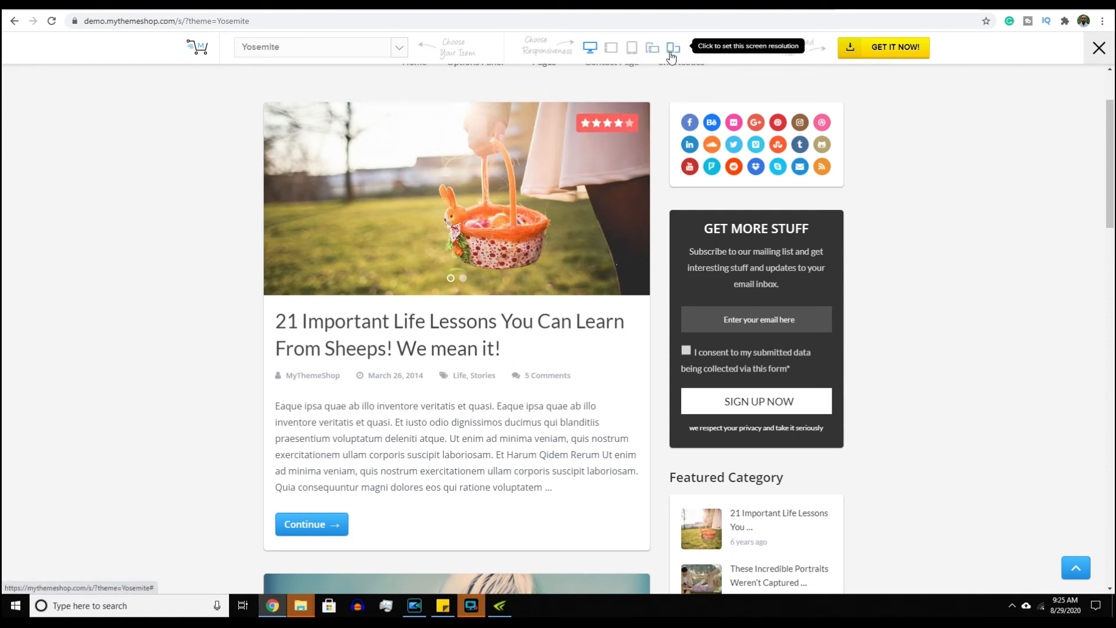
click(673, 49)
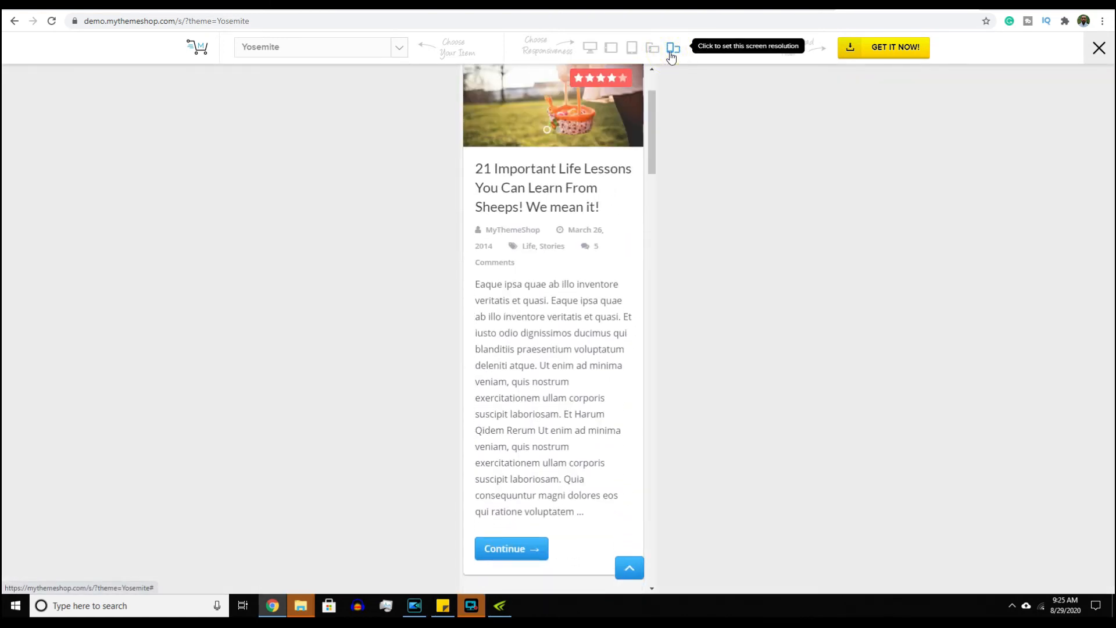
click(592, 51)
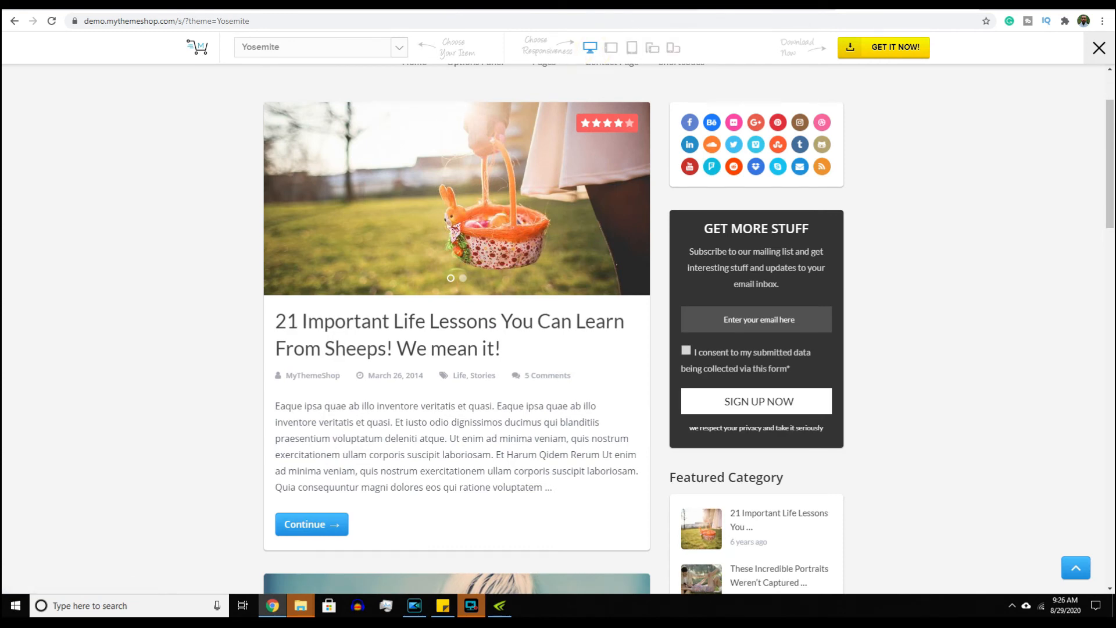
- Go back to the Yosemite product page, then return to WordPress's Add Themes catalogue
click(769, 5)
scroll(731, 212, down, 2)
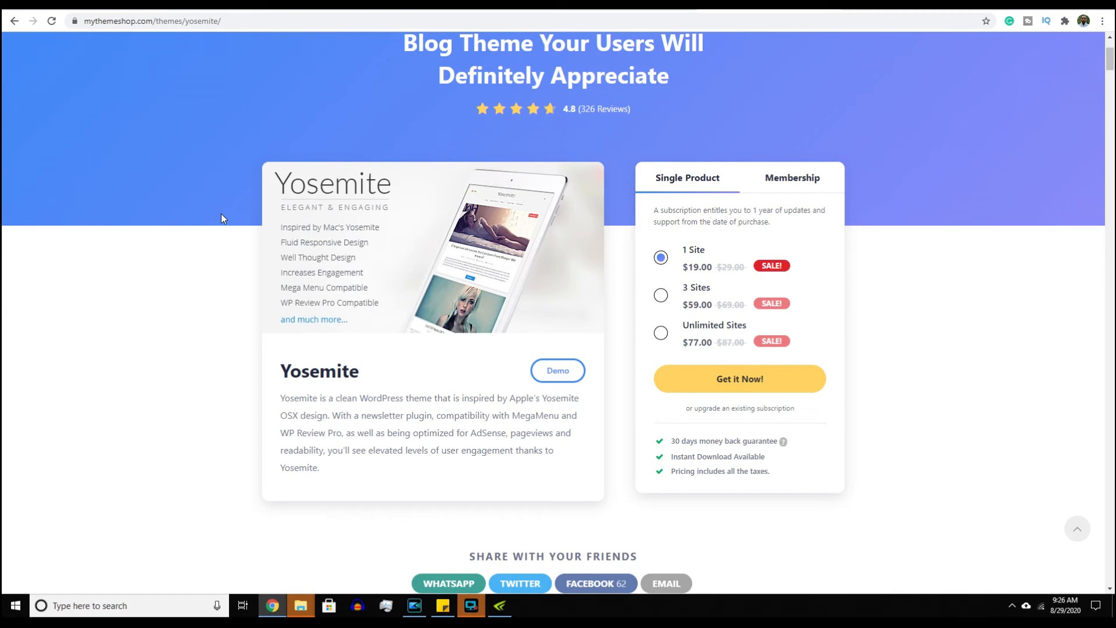
click(74, 6)
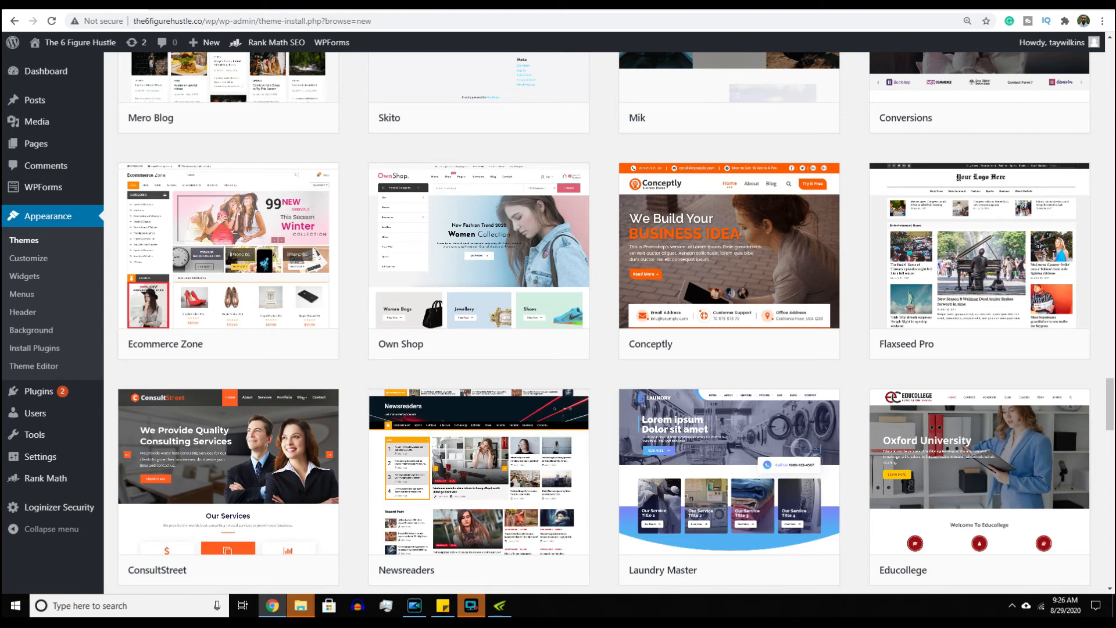
- Visit the Comments list, then open the WPForms overview showing the Contact Us form
click(51, 170)
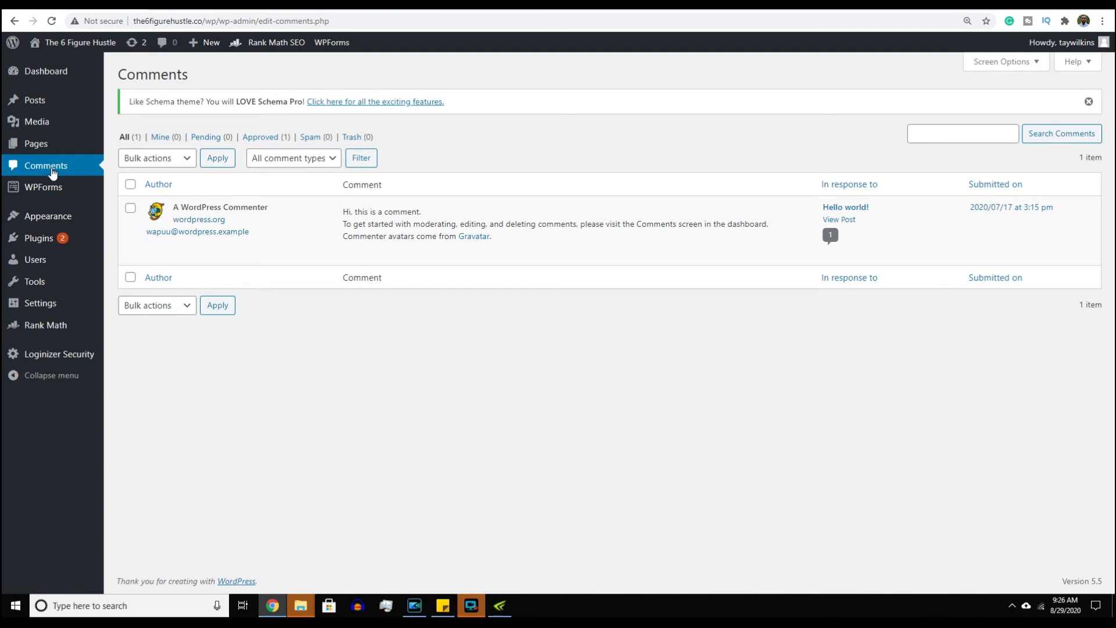
mouse_move(190, 211)
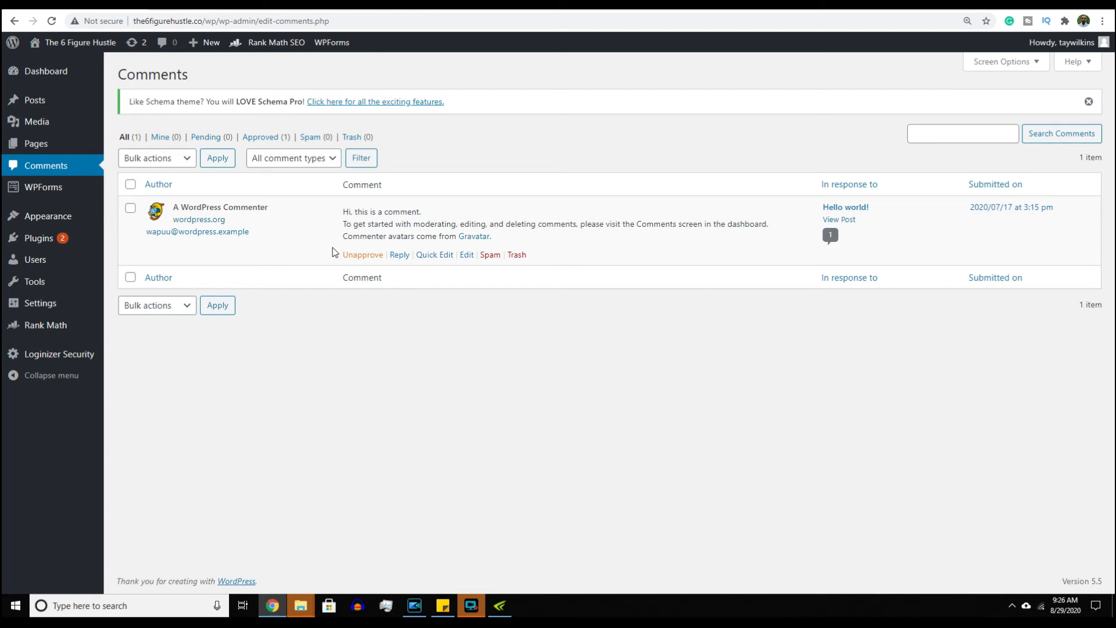
click(62, 189)
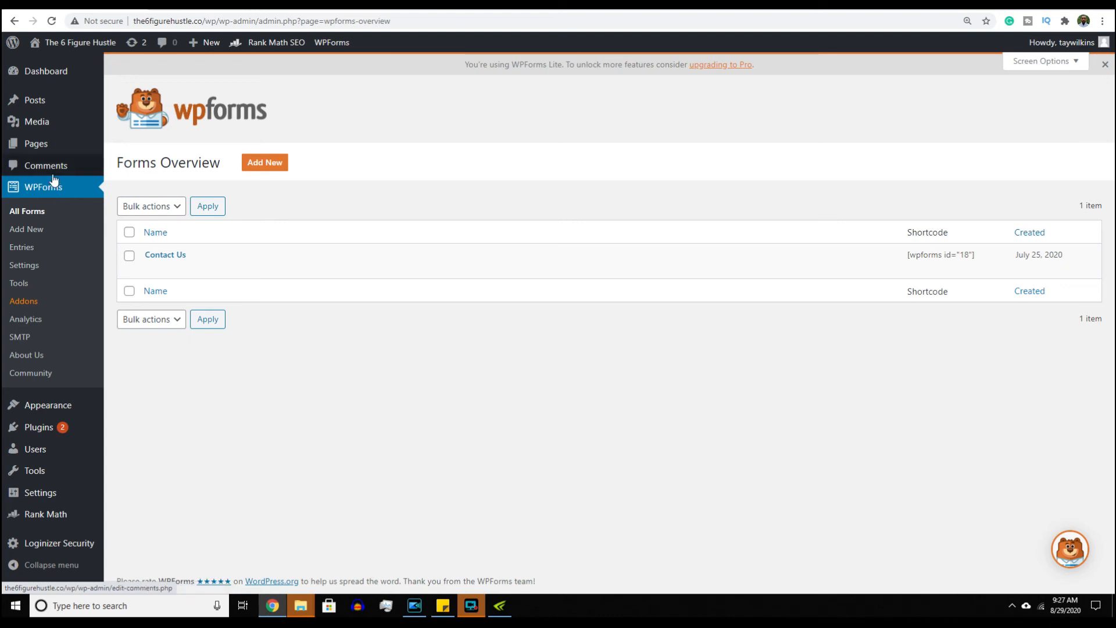
- Open All Pages, listing About, Contact Us, Disclaimer, Privacy Policy and Sample Page
click(47, 147)
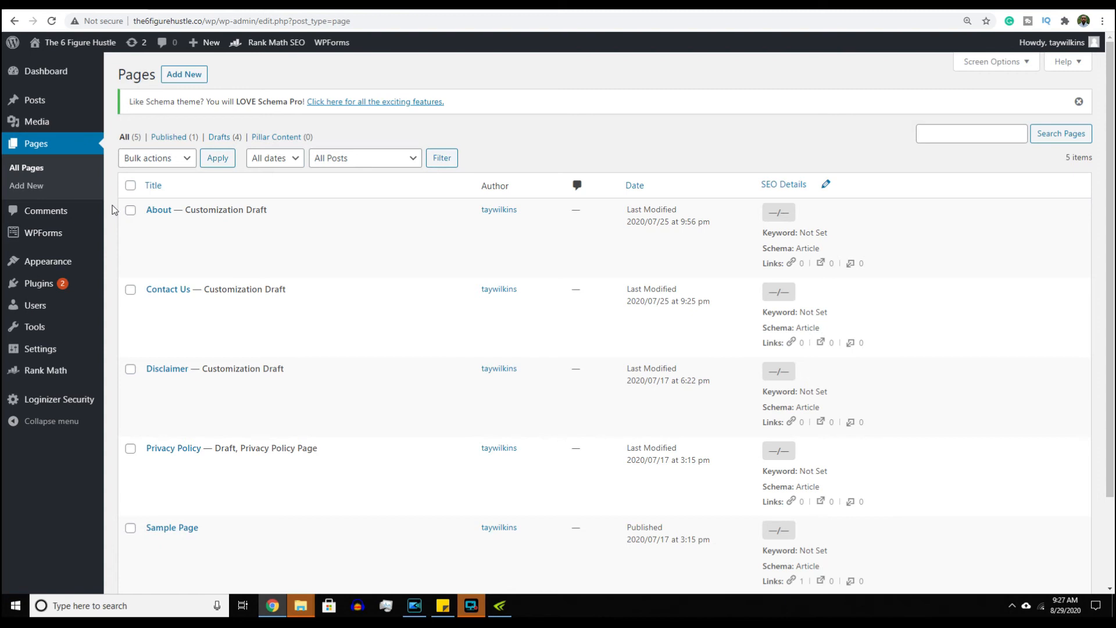
- Scroll through the Pages list, then open the Media Library with its single photo
scroll(112, 207, down, 1)
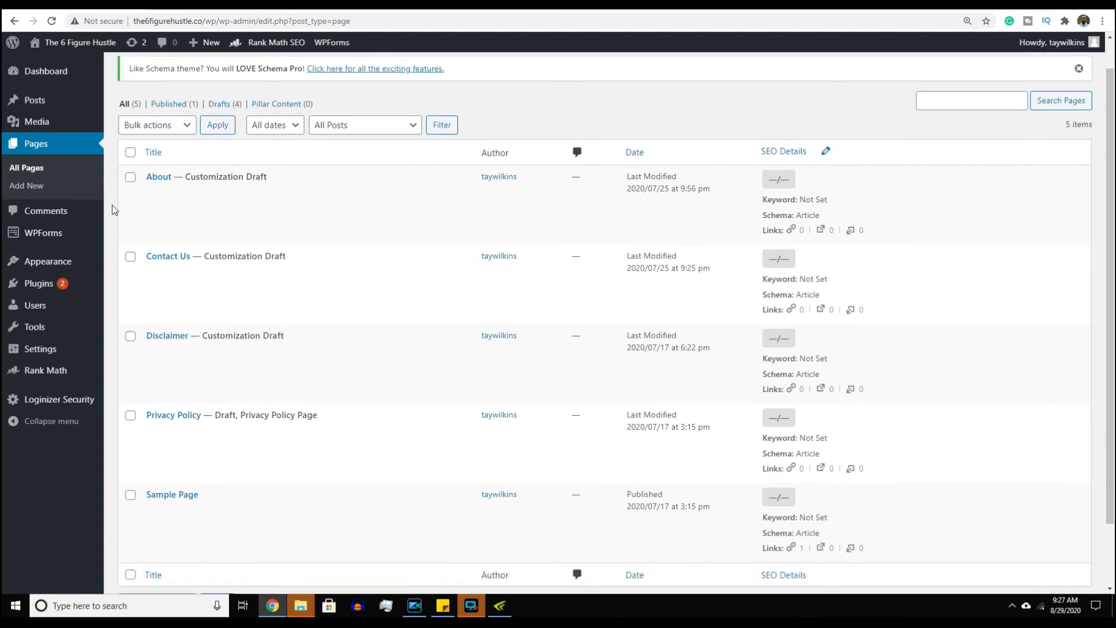
scroll(113, 206, up, 1)
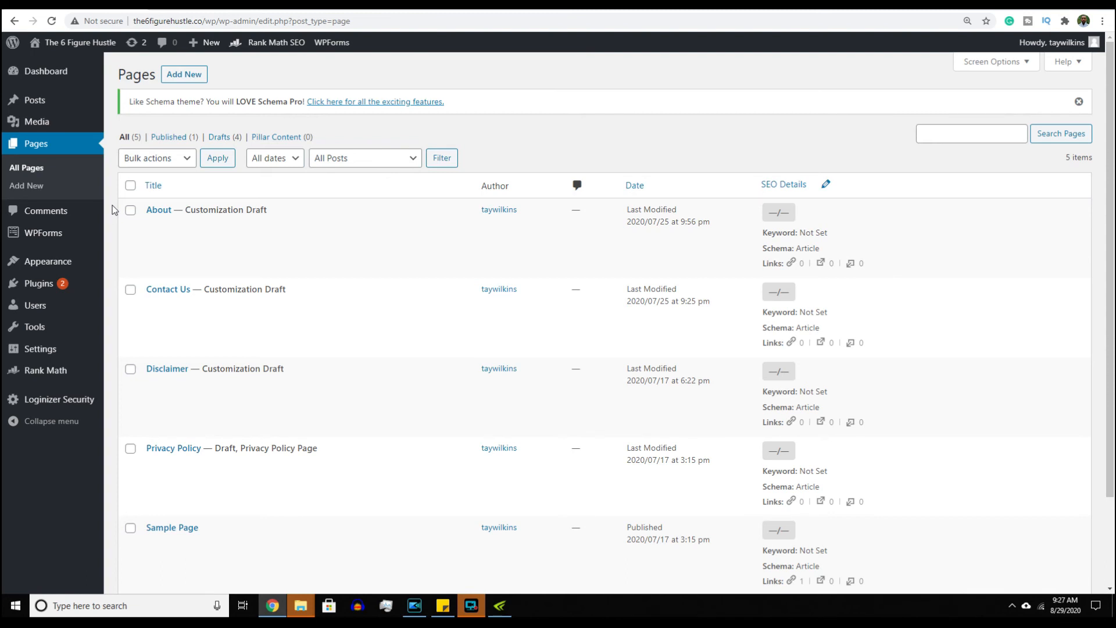
click(56, 123)
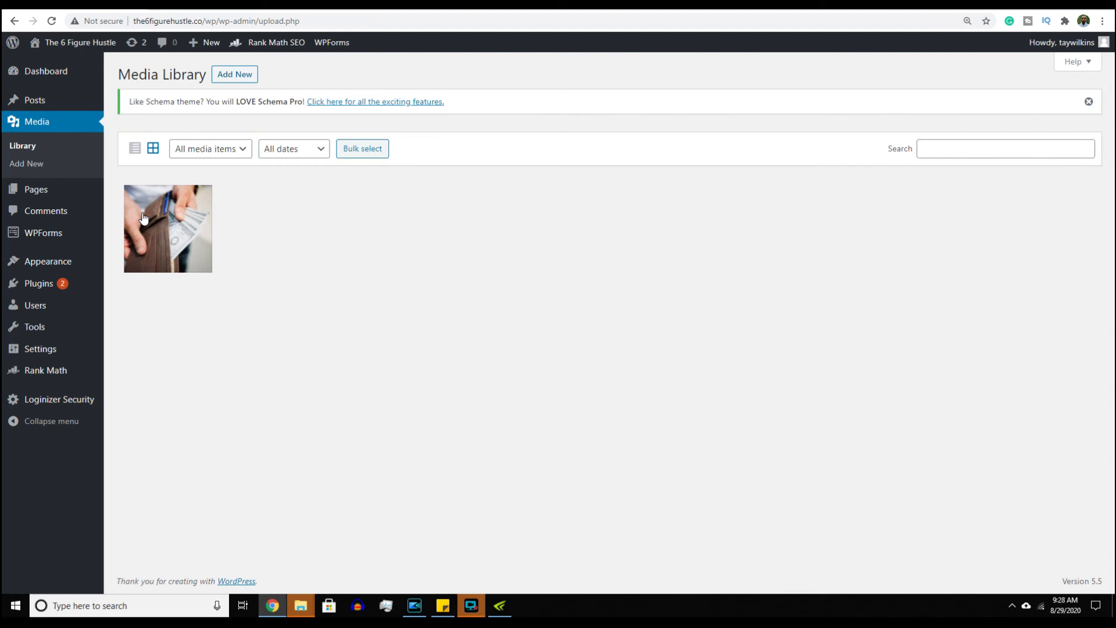
- Go to the Posts list from the admin sidebar
click(46, 104)
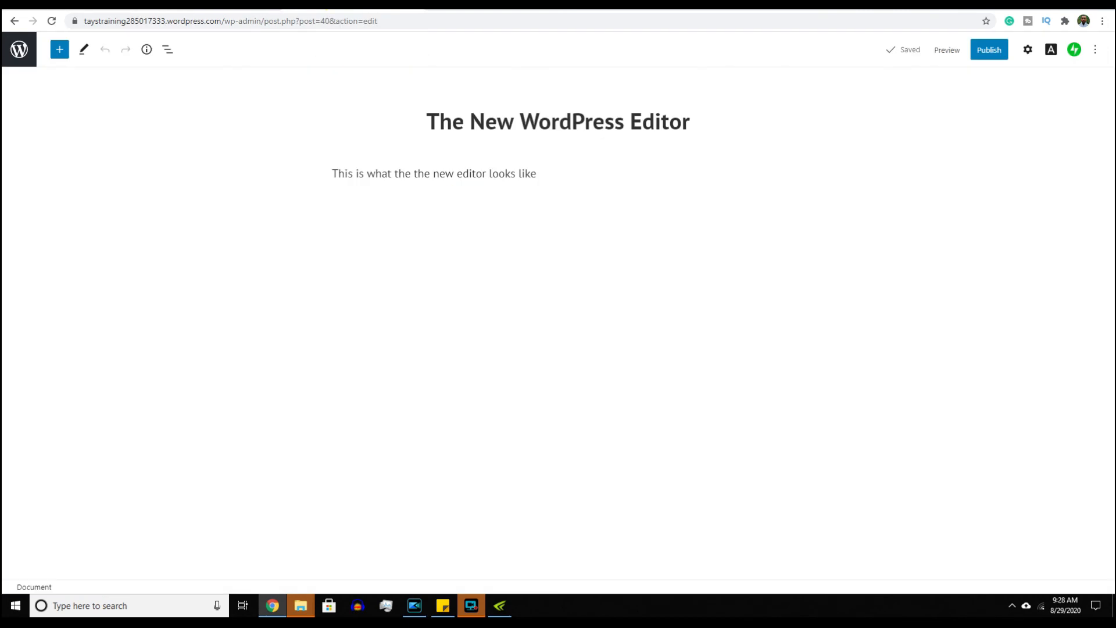
- Append the text 'hnubiu' to the end of the post's paragraph
click(412, 173)
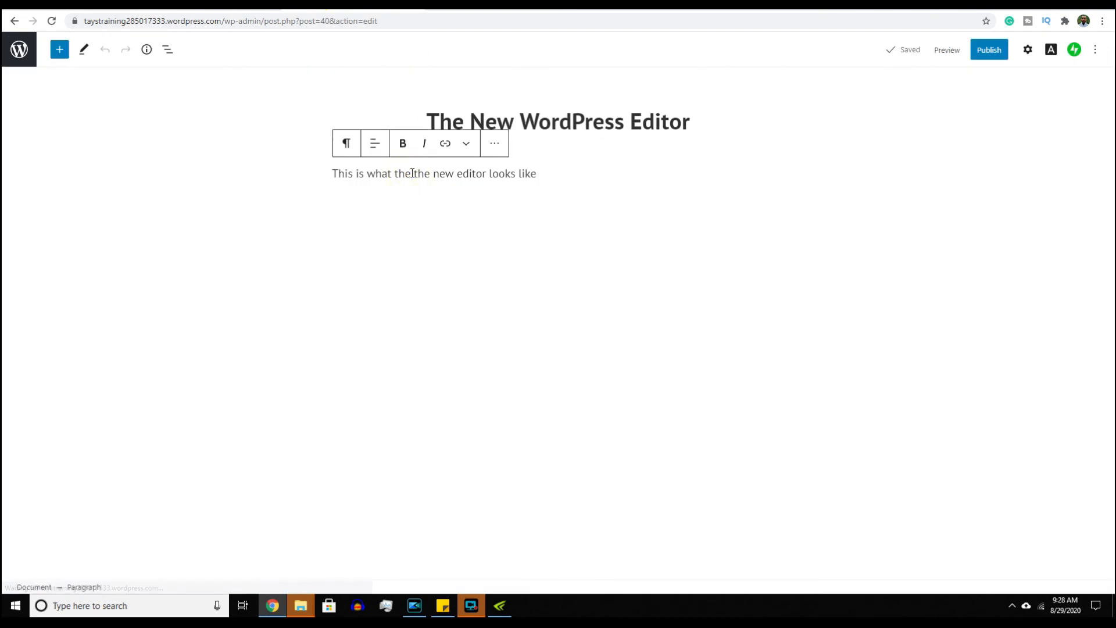
click(418, 174)
double_click(419, 175)
click(545, 173)
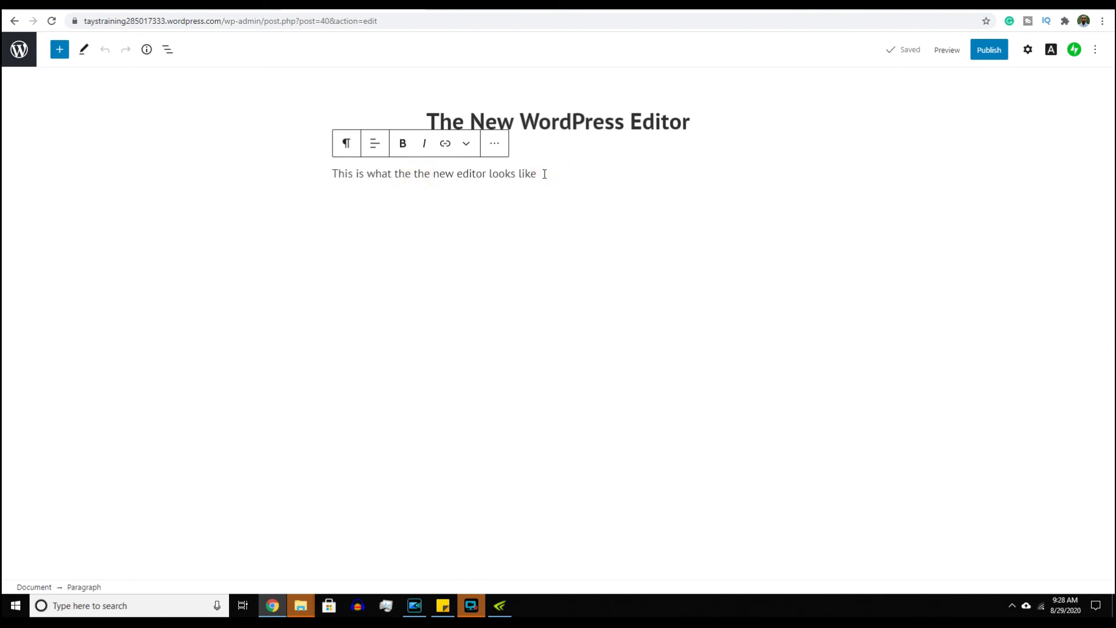
text(hnubiu)
click(580, 188)
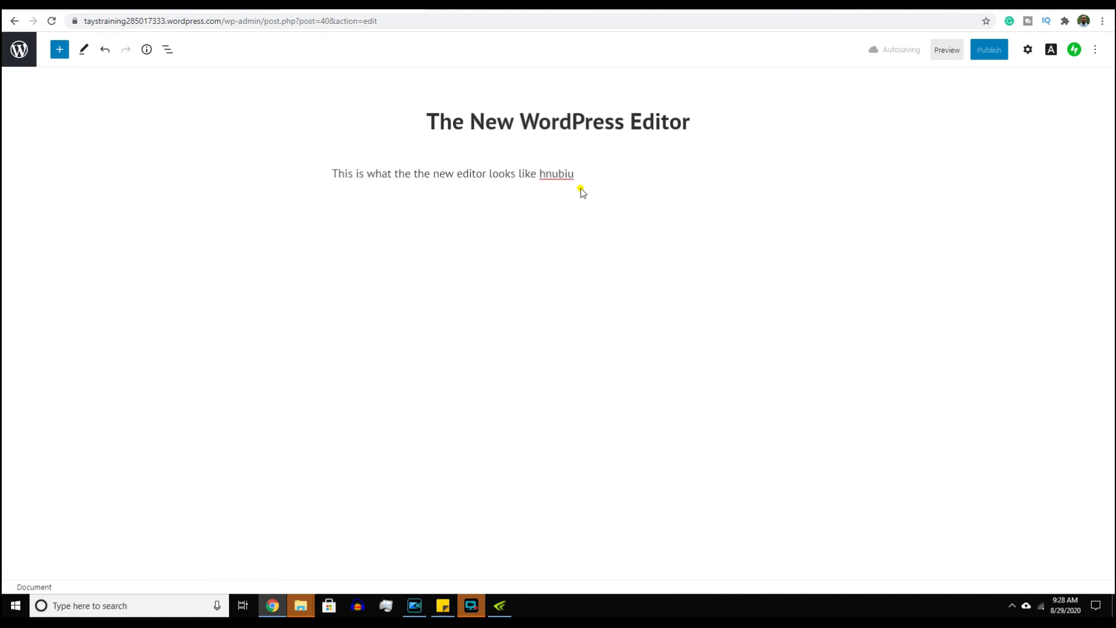
click(581, 175)
- Deselect the paragraph block and bring up the block inserter library
click(477, 217)
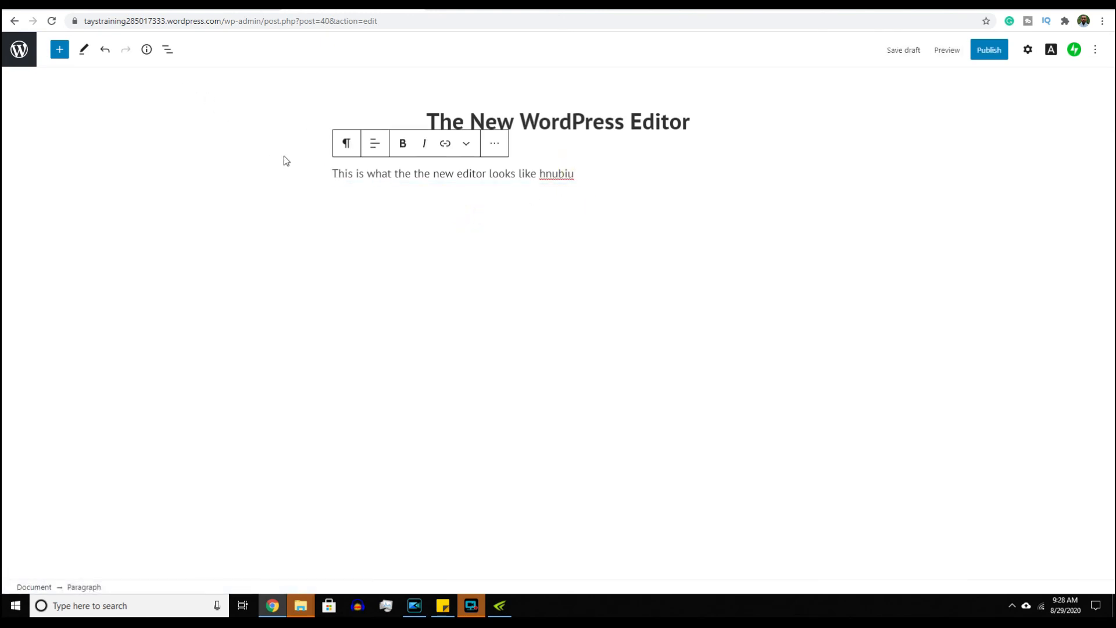
click(409, 203)
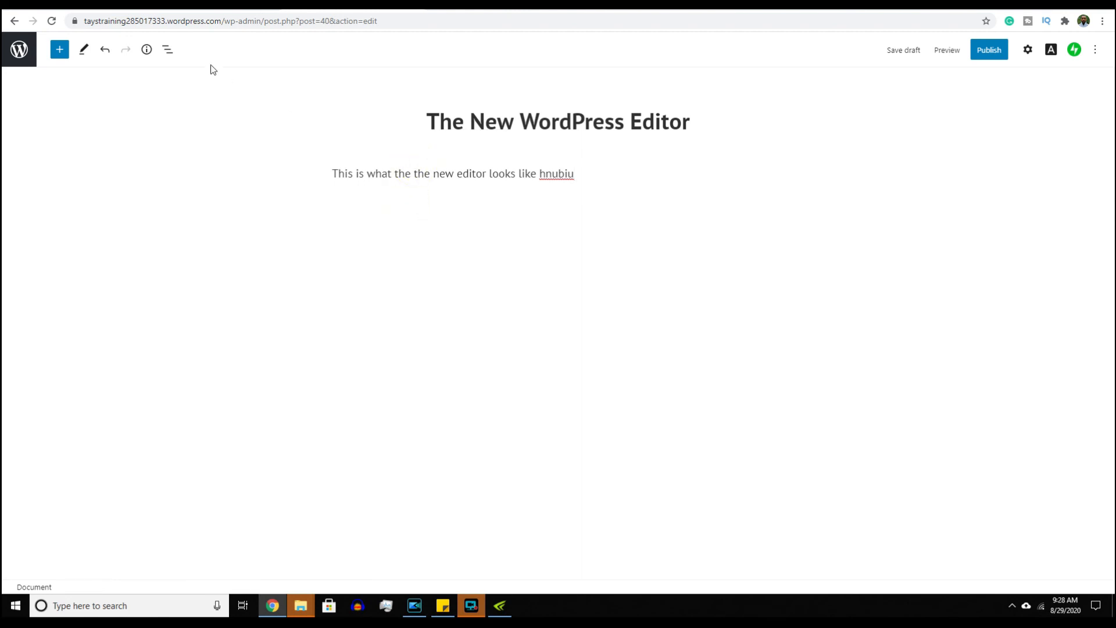
click(59, 50)
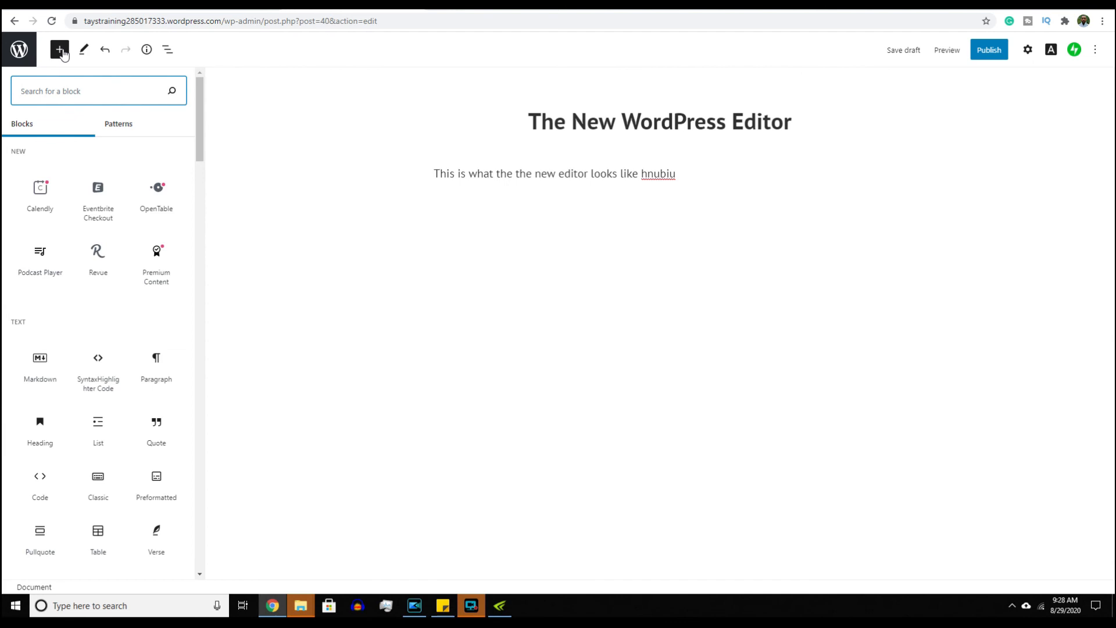
- Browse the block inserter, then add an empty paragraph after the first line
scroll(98, 166, down, 20)
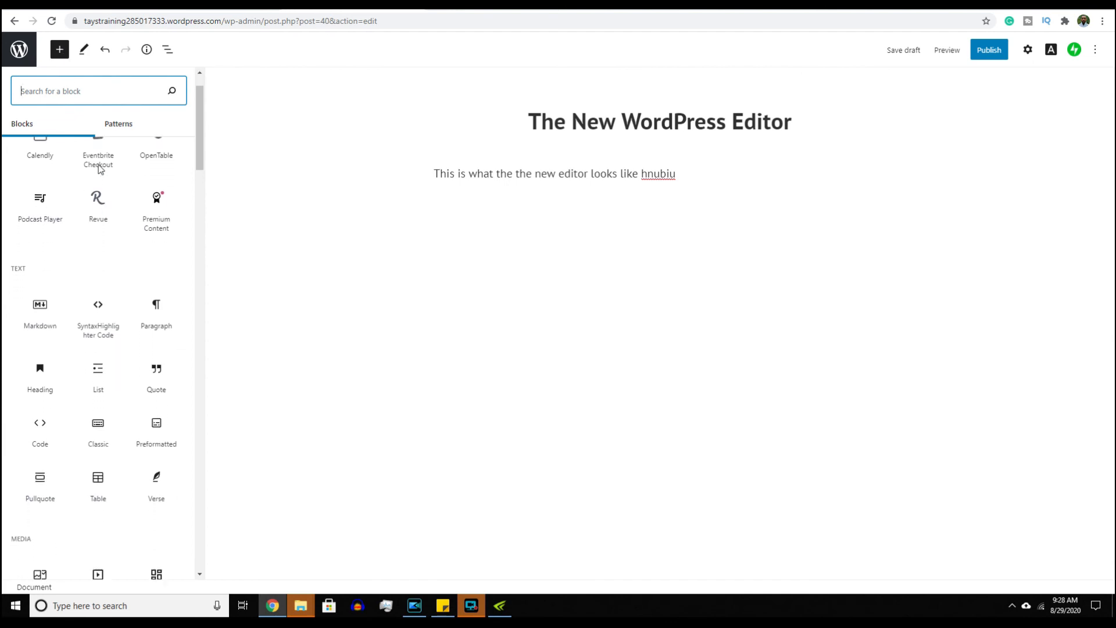
scroll(98, 169, down, 5)
scroll(99, 169, up, 15)
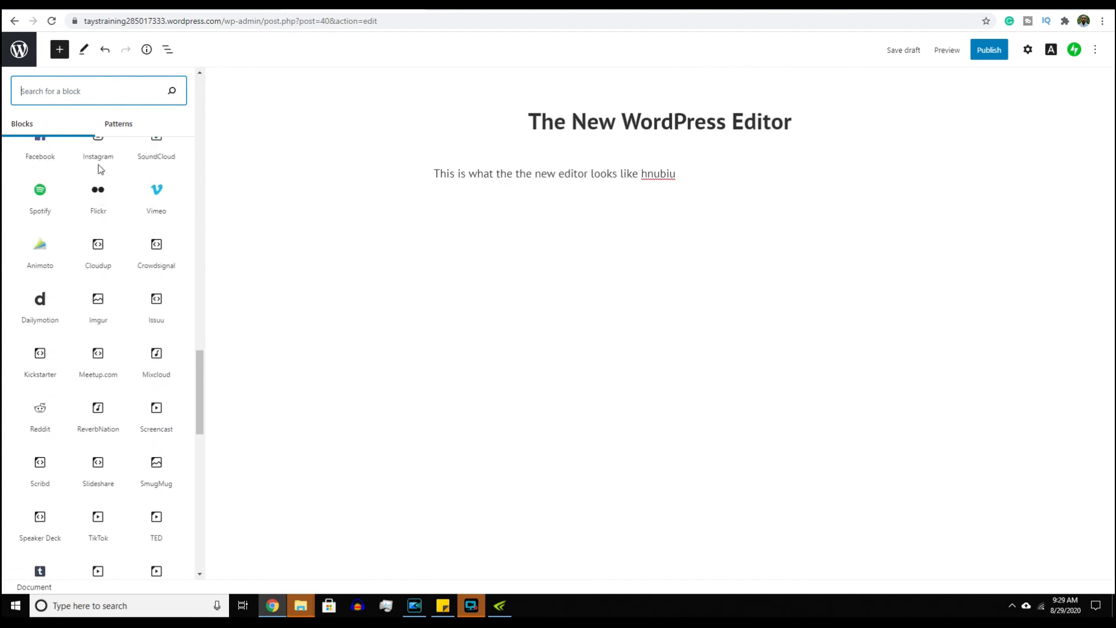
scroll(99, 167, up, 10)
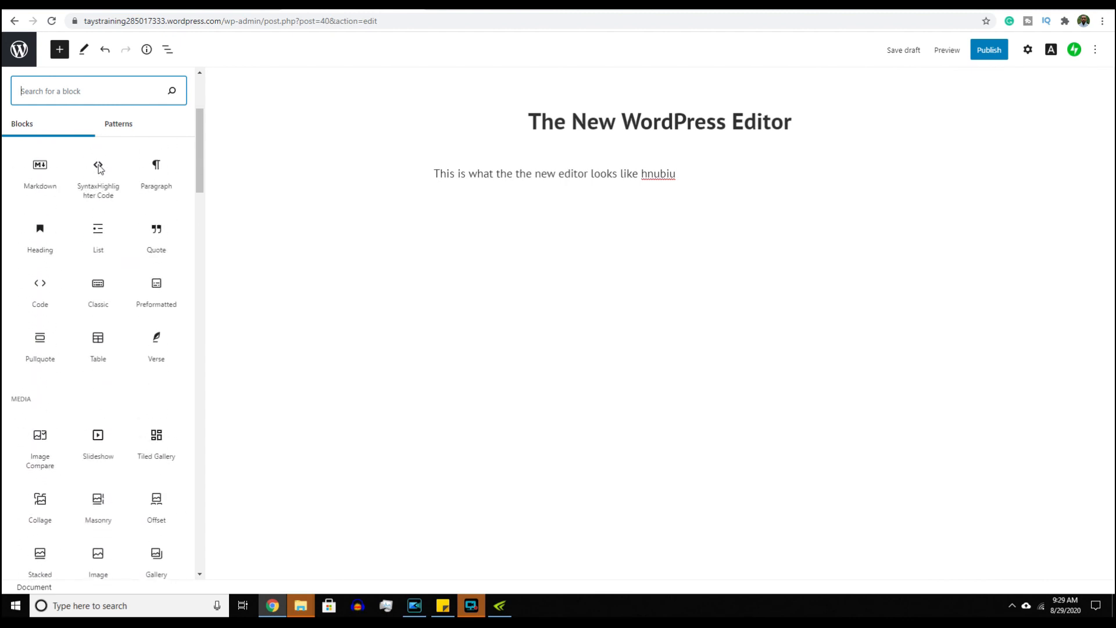
click(288, 208)
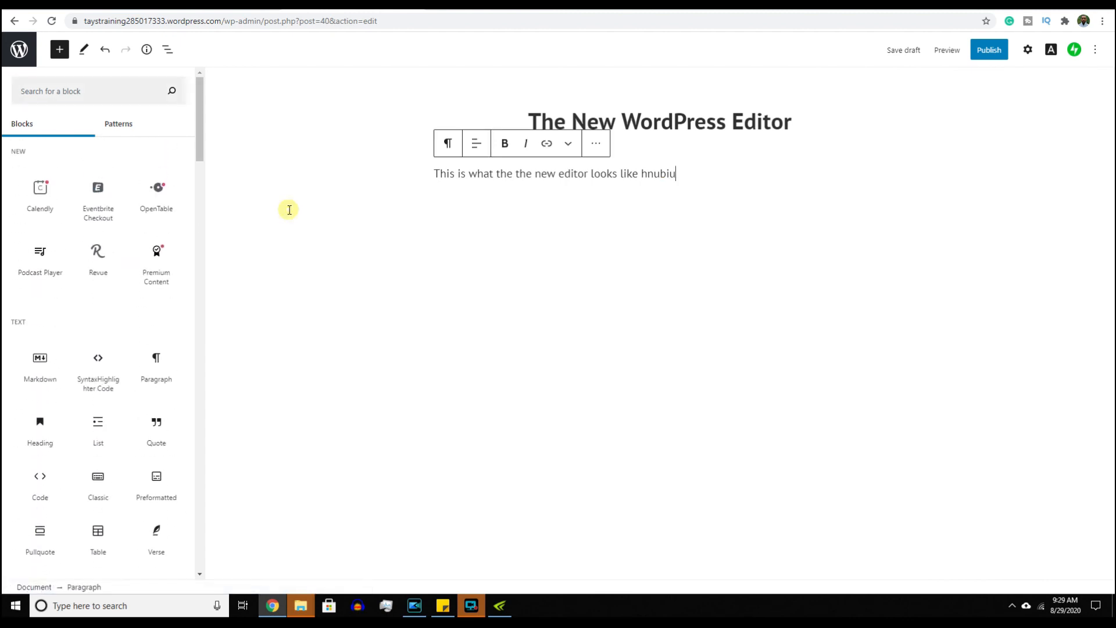
click(393, 240)
click(433, 174)
click(434, 175)
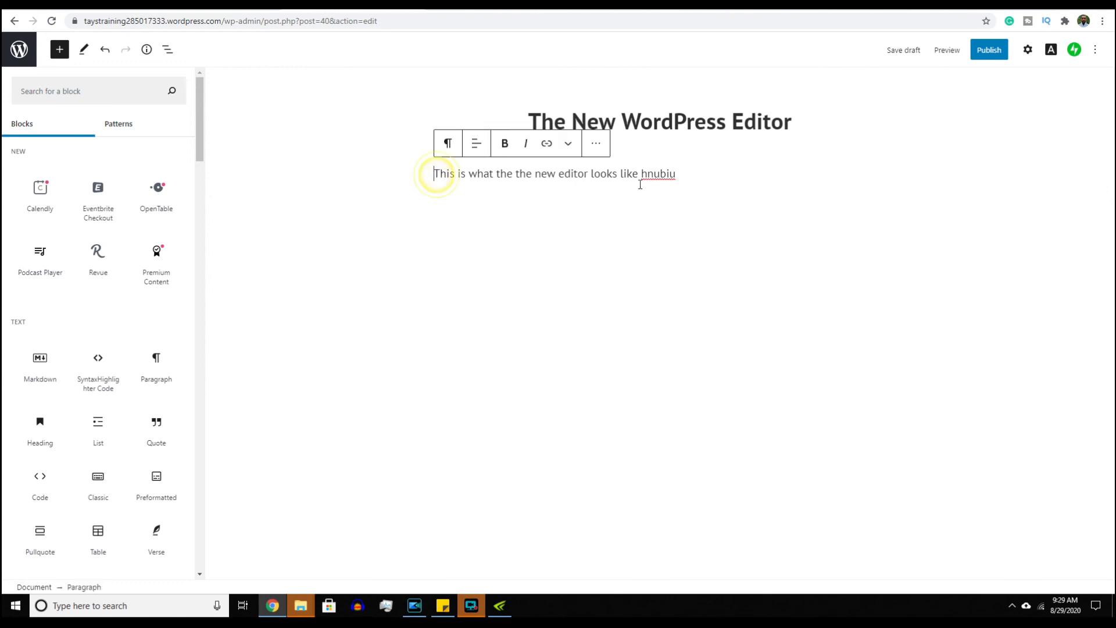
click(693, 174)
key(Return)
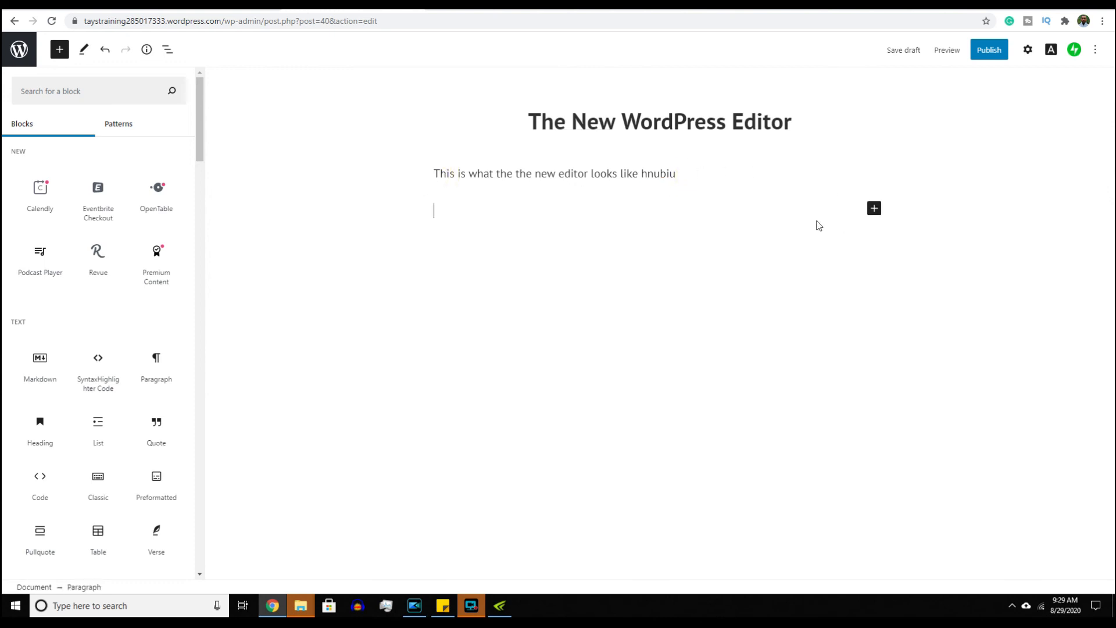
- Move into the new empty paragraph and bring up its quick block picker
click(690, 176)
click(644, 208)
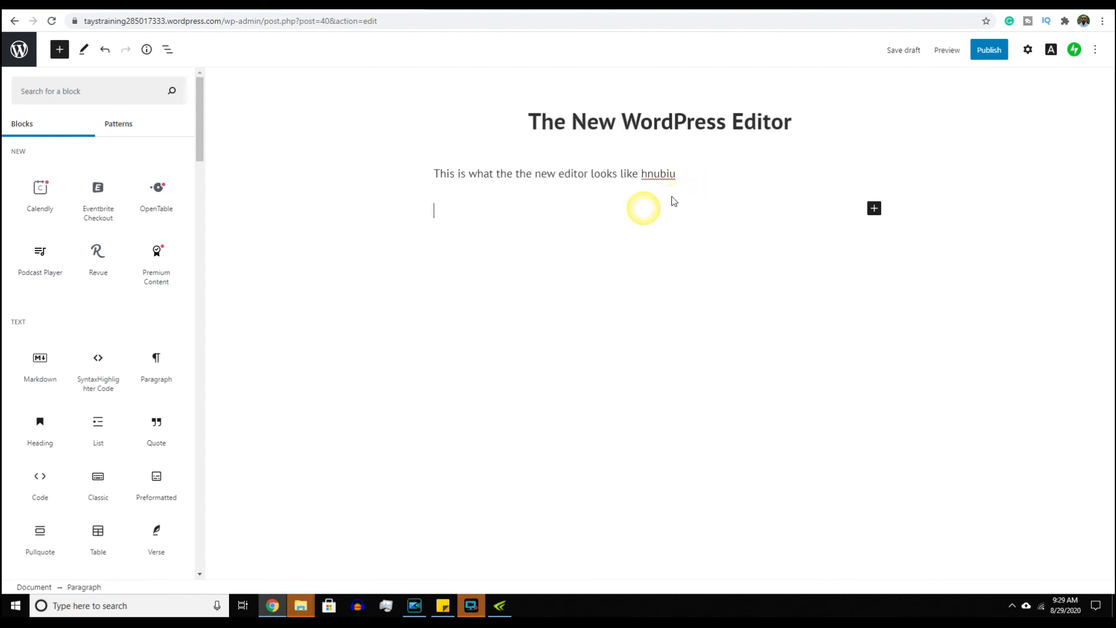
click(873, 209)
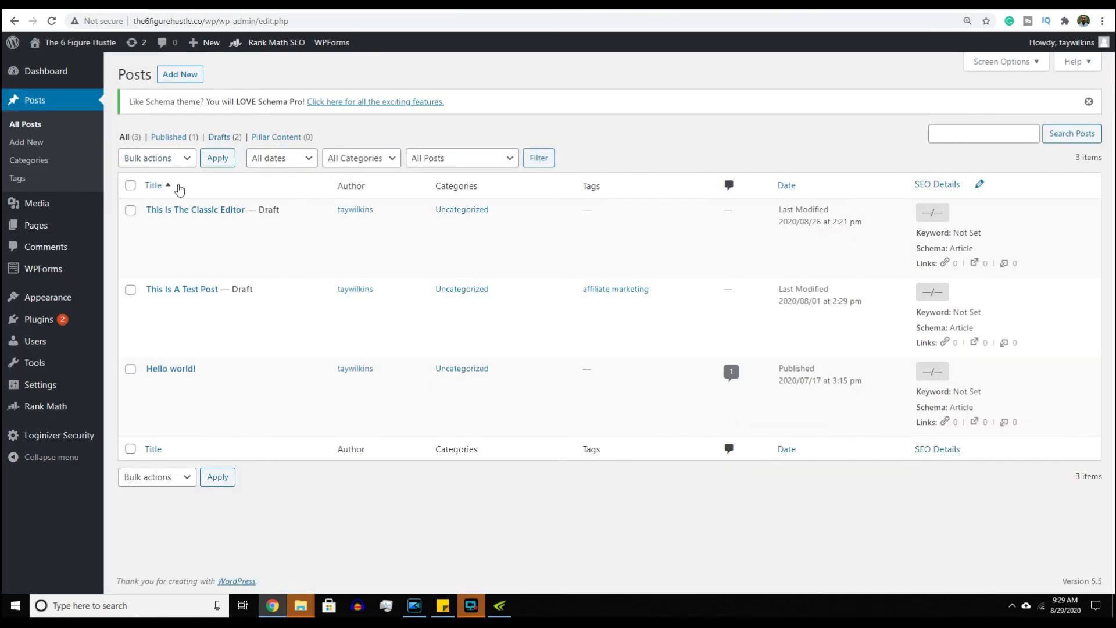
- Edit the draft post 'This Is The Classic Editor' in the classic editor
click(154, 225)
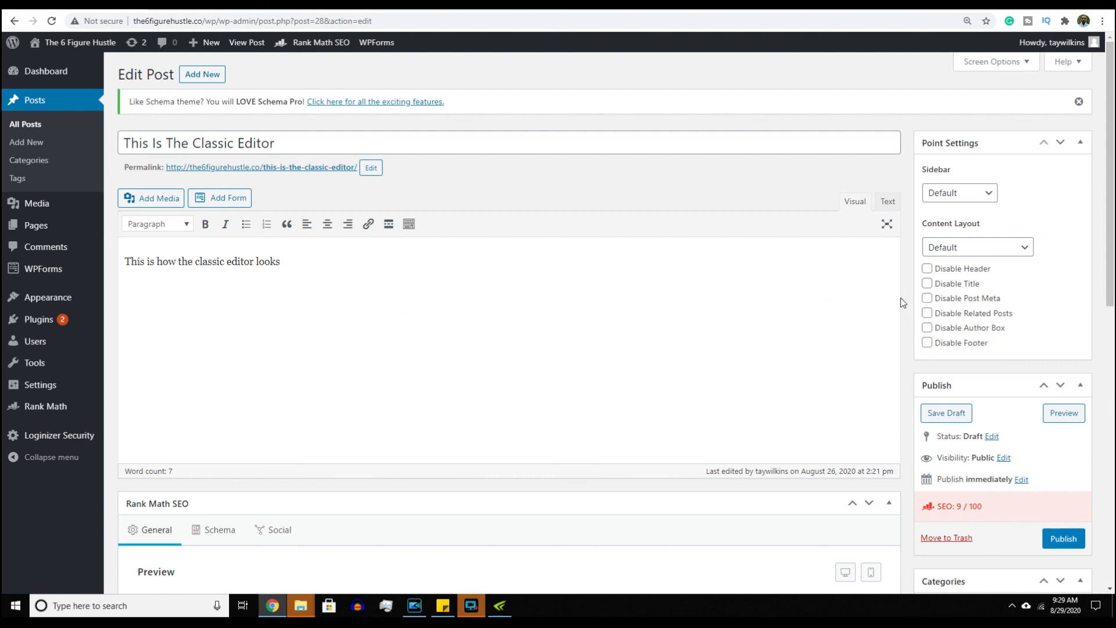
- Scroll the post down to the Rank Math SEO box showing the 9/100 score and no focus keyword
drag(1111, 181, 1111, 201)
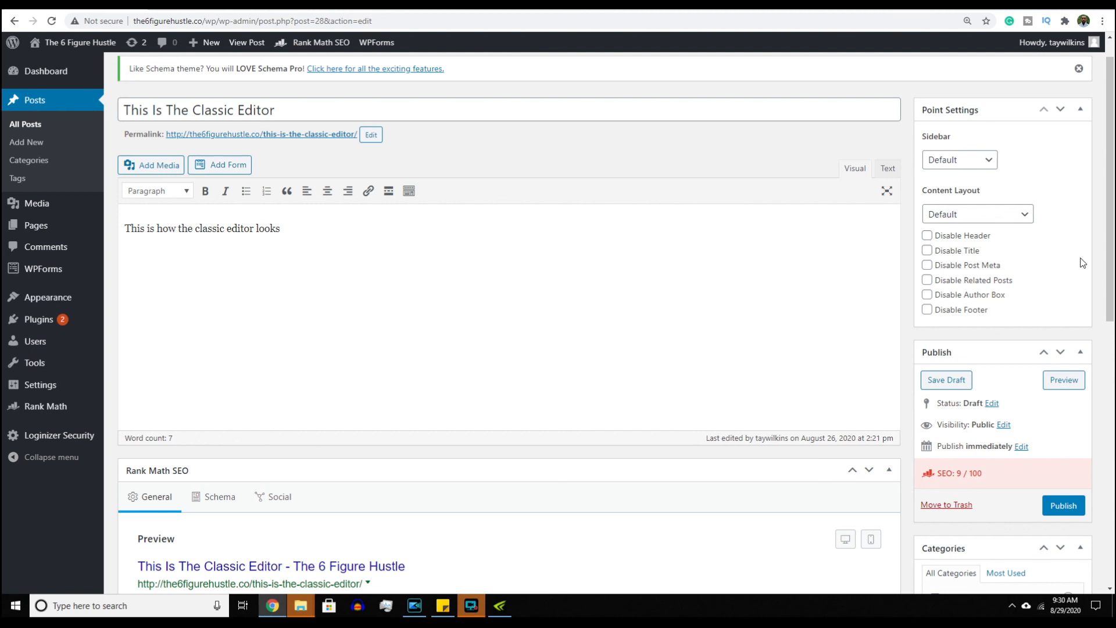
drag(1110, 255, 1114, 438)
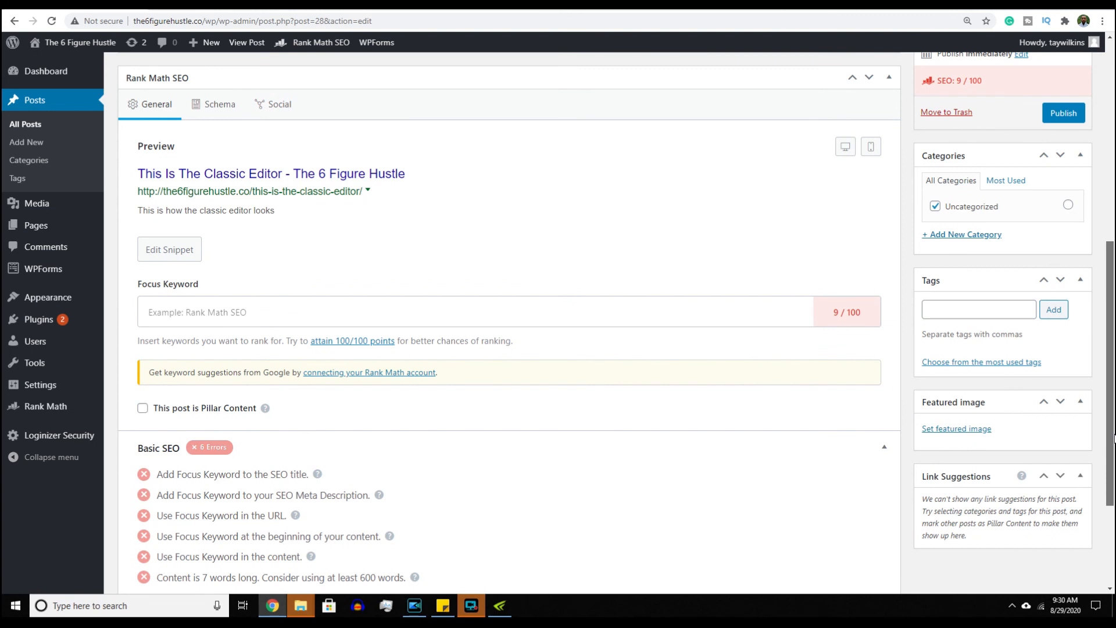
- Scroll through the six Rank Math Basic SEO errors listed for the post
drag(1113, 439, 1113, 340)
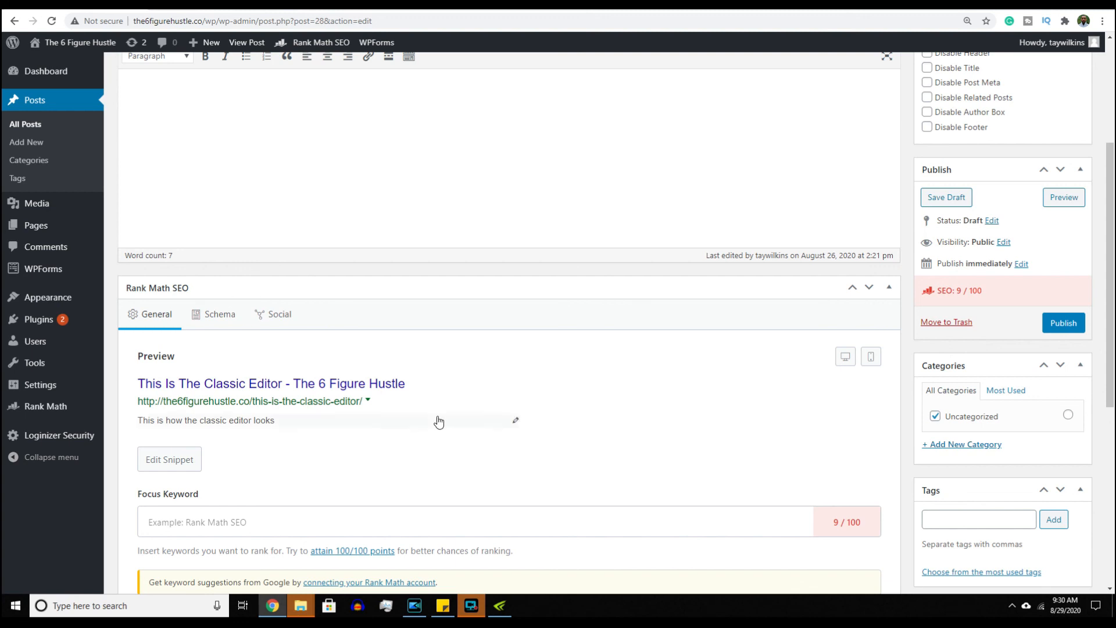
drag(1110, 255, 1113, 398)
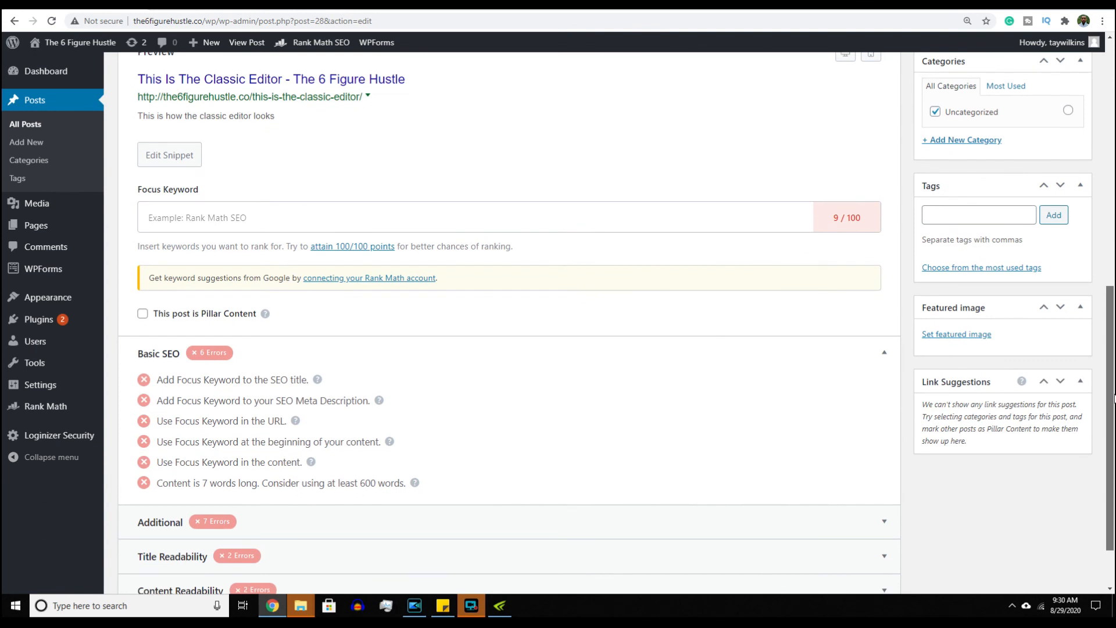
drag(1114, 398, 1114, 433)
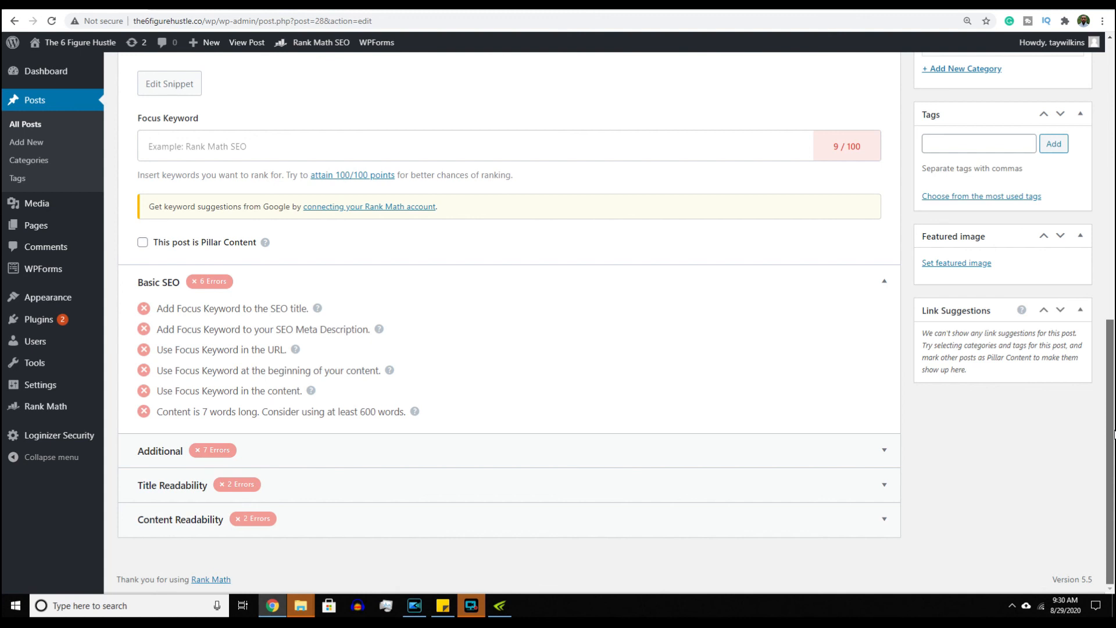
- Scroll back to the top of the post and go to the admin Dashboard
drag(1114, 433, 1101, 143)
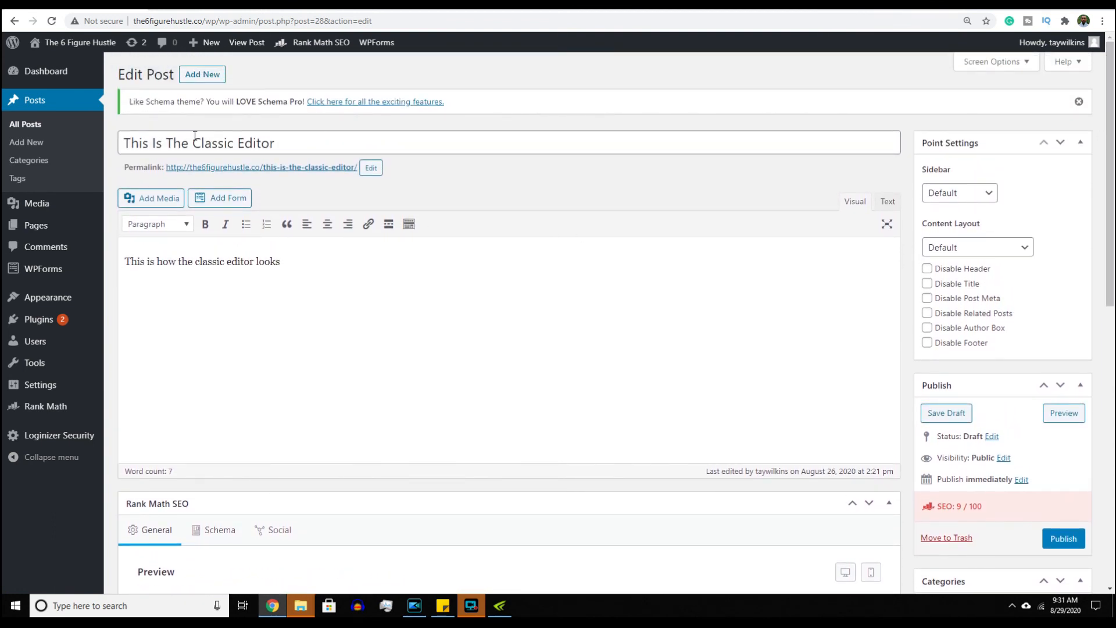
click(49, 79)
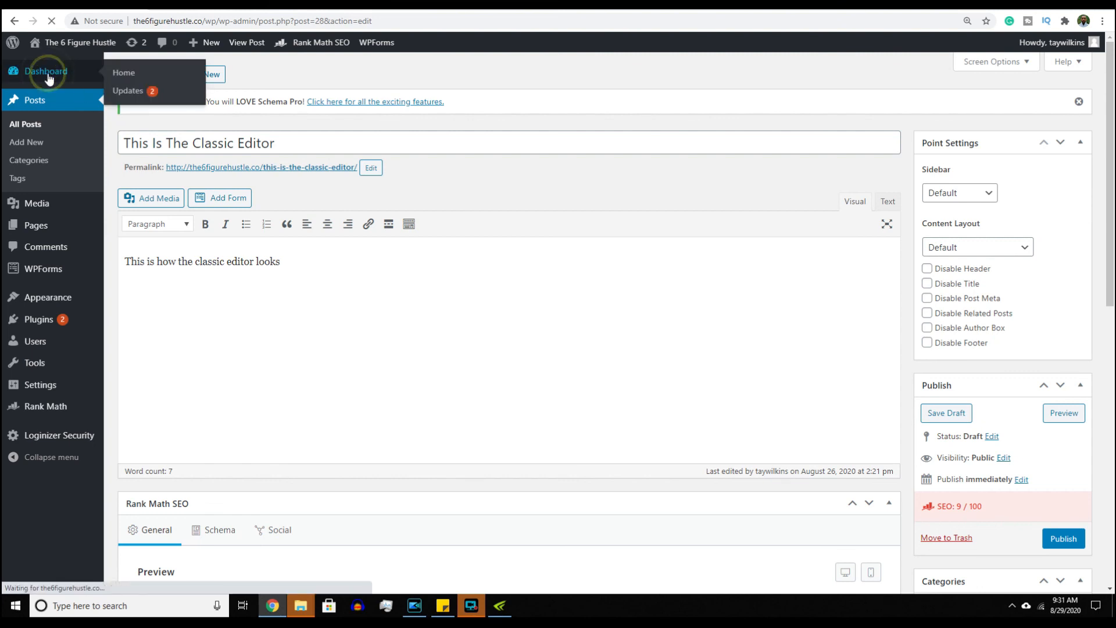